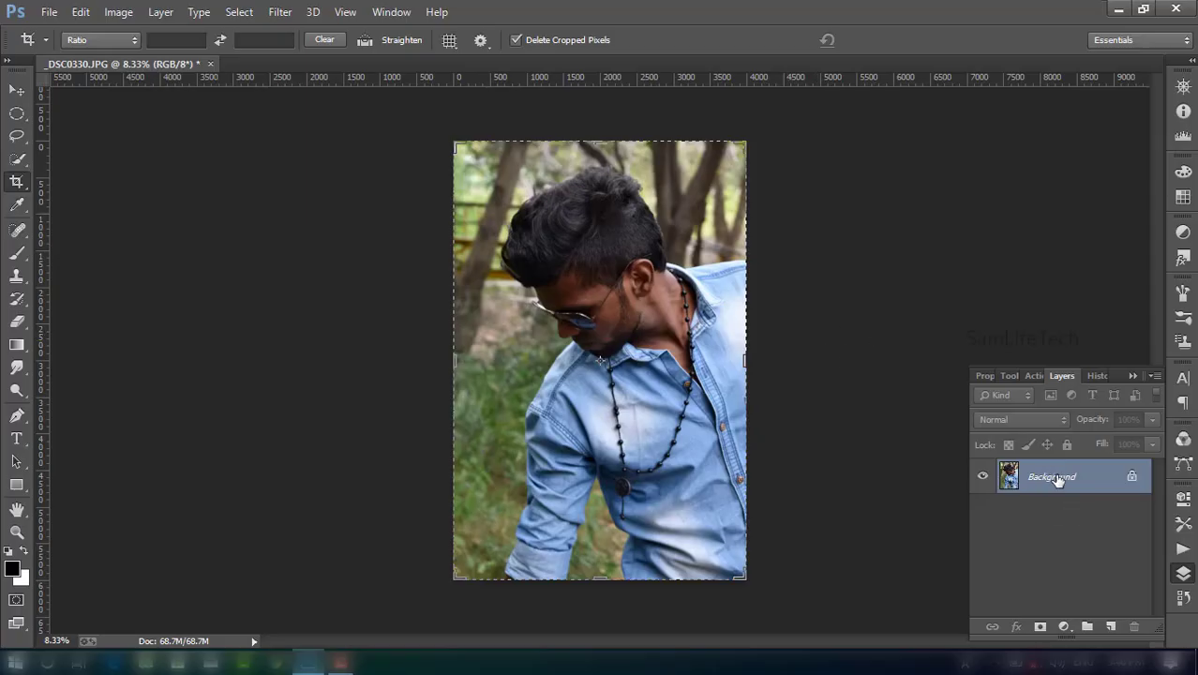
Step: Duplicate the Background layer and crop a strip off the photo's right side
left_click_drag(1053, 479, 1110, 626)
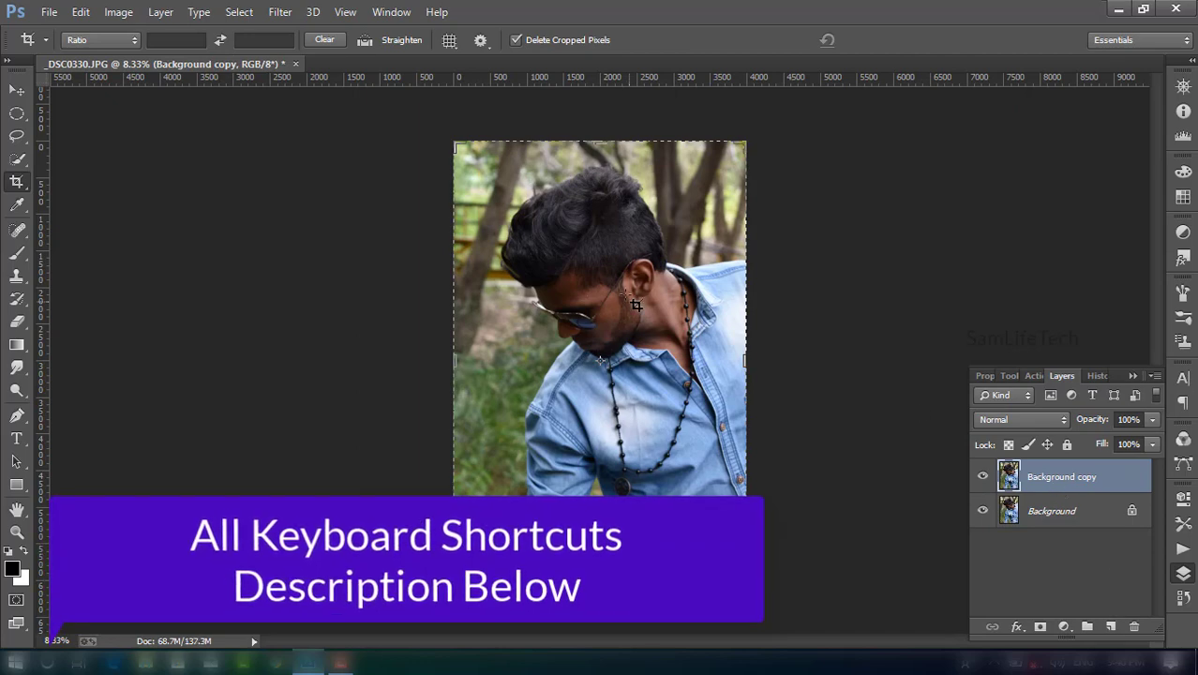
left_click_drag(736, 357, 734, 357)
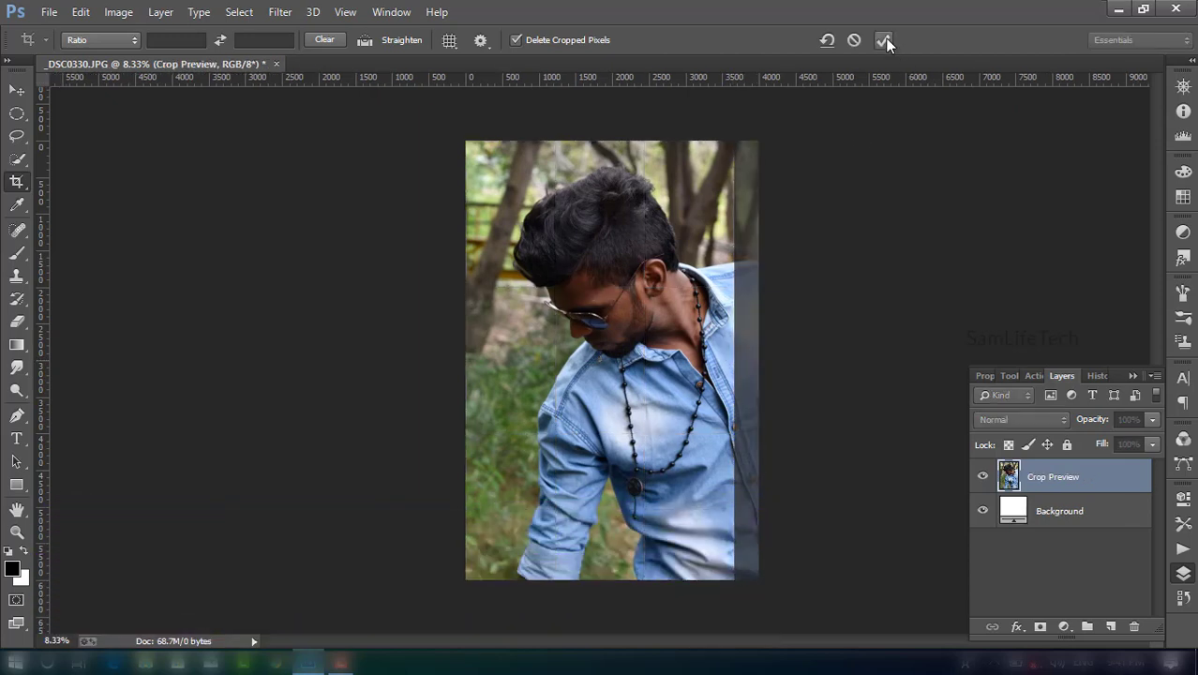
left_click(884, 39)
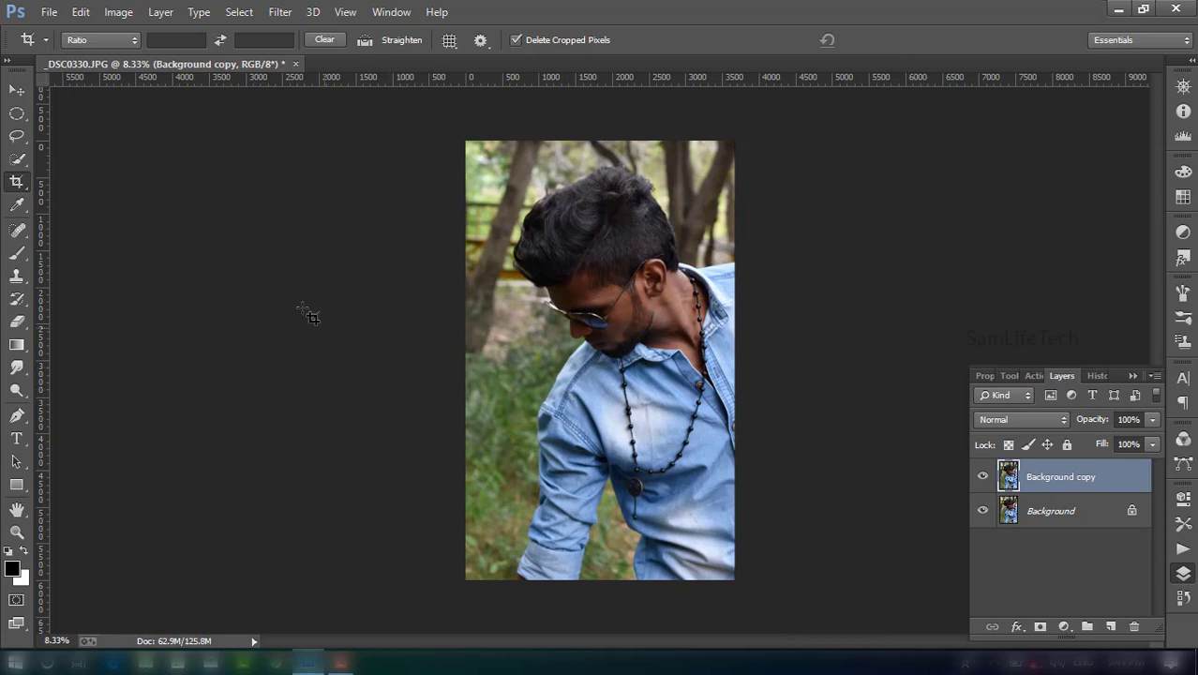
Step: Select the Spot Healing Brush, zoom in, and set its size to 30
left_click(15, 93)
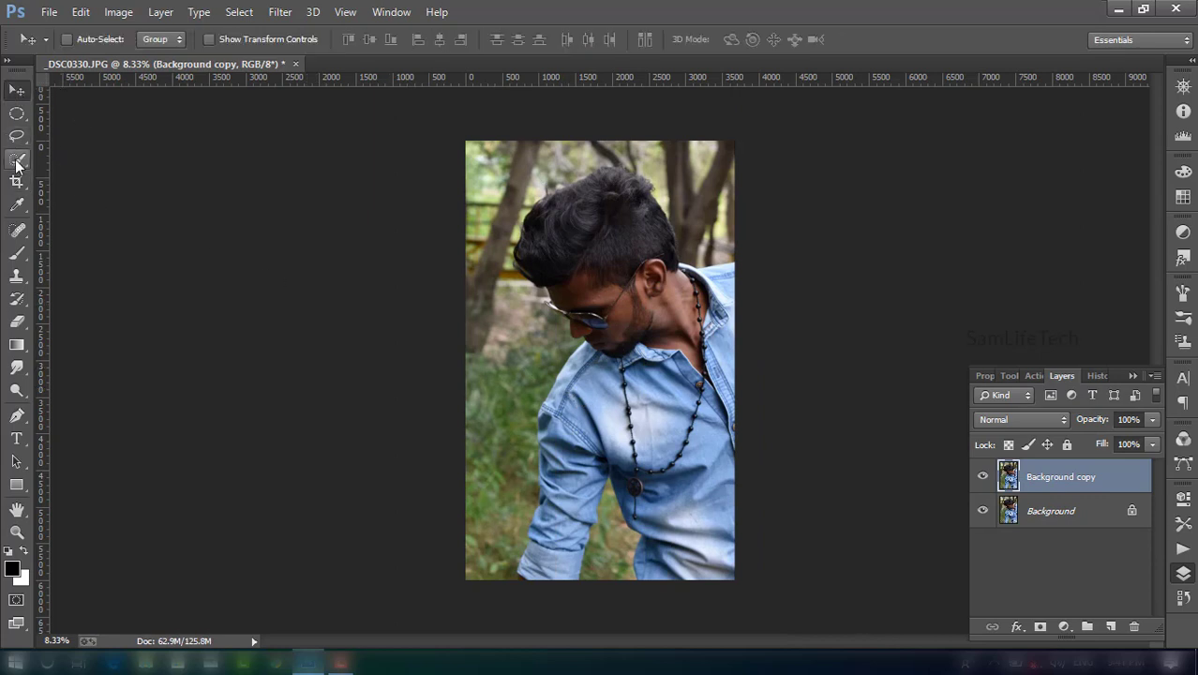
left_click(16, 231)
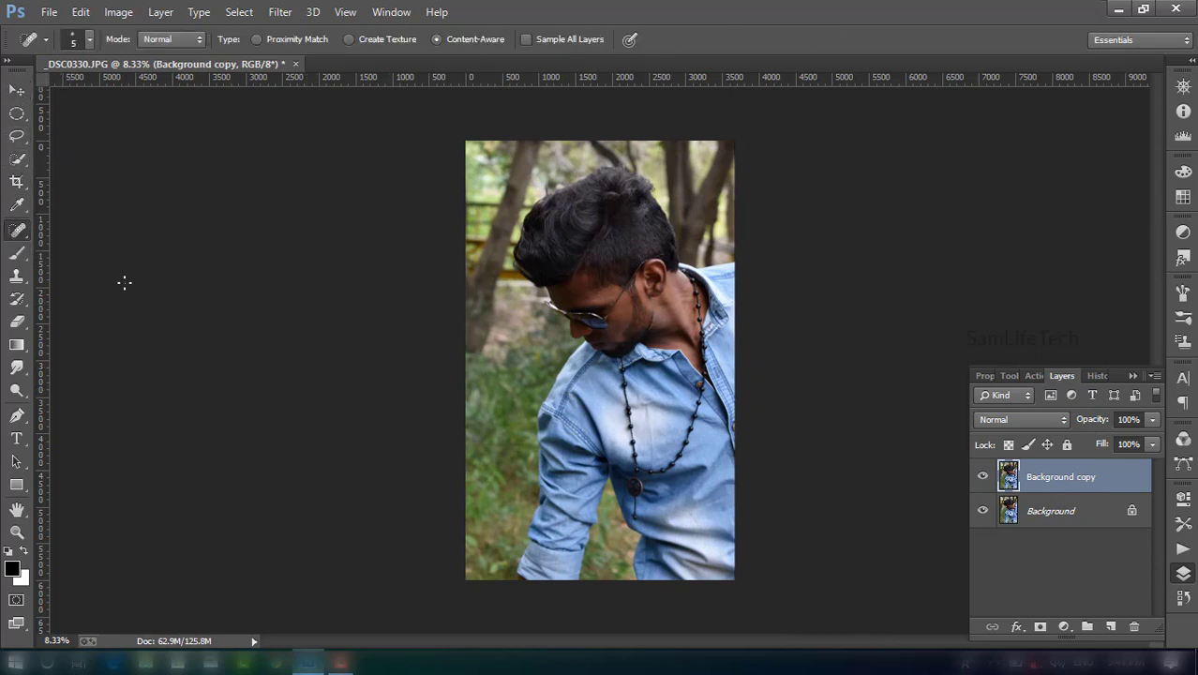
scroll(559, 306, "up", 1)
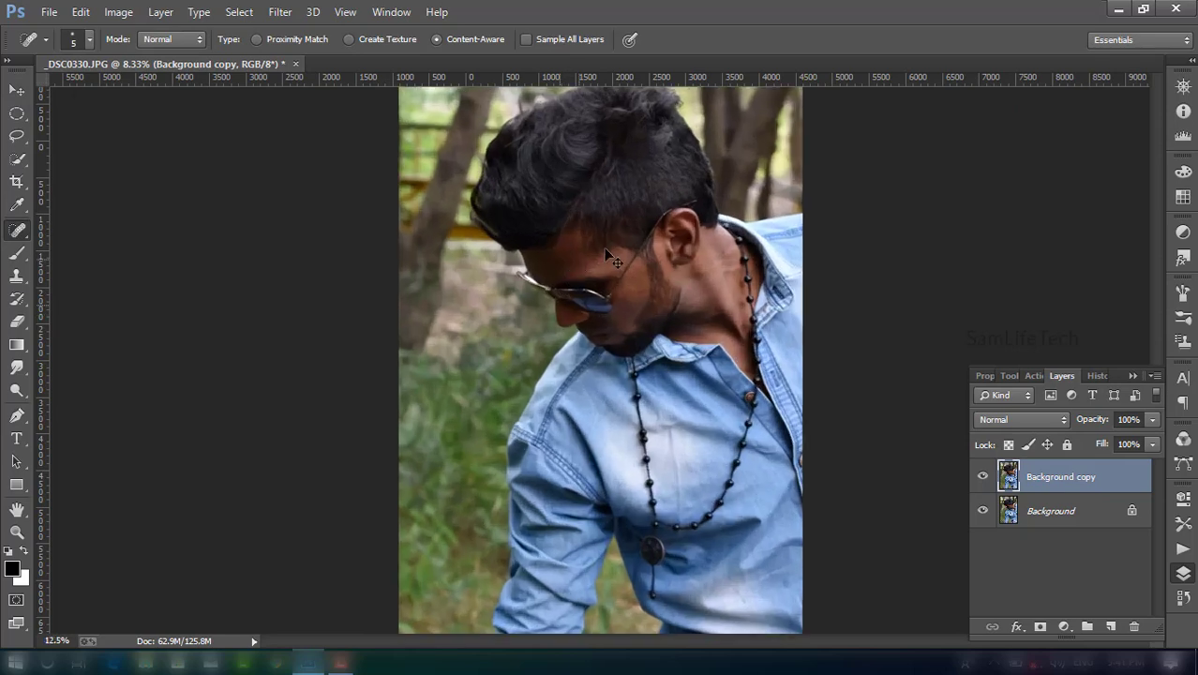
scroll(580, 282, "up", 1)
scroll(609, 244, "up", 1)
scroll(628, 211, "up", 1)
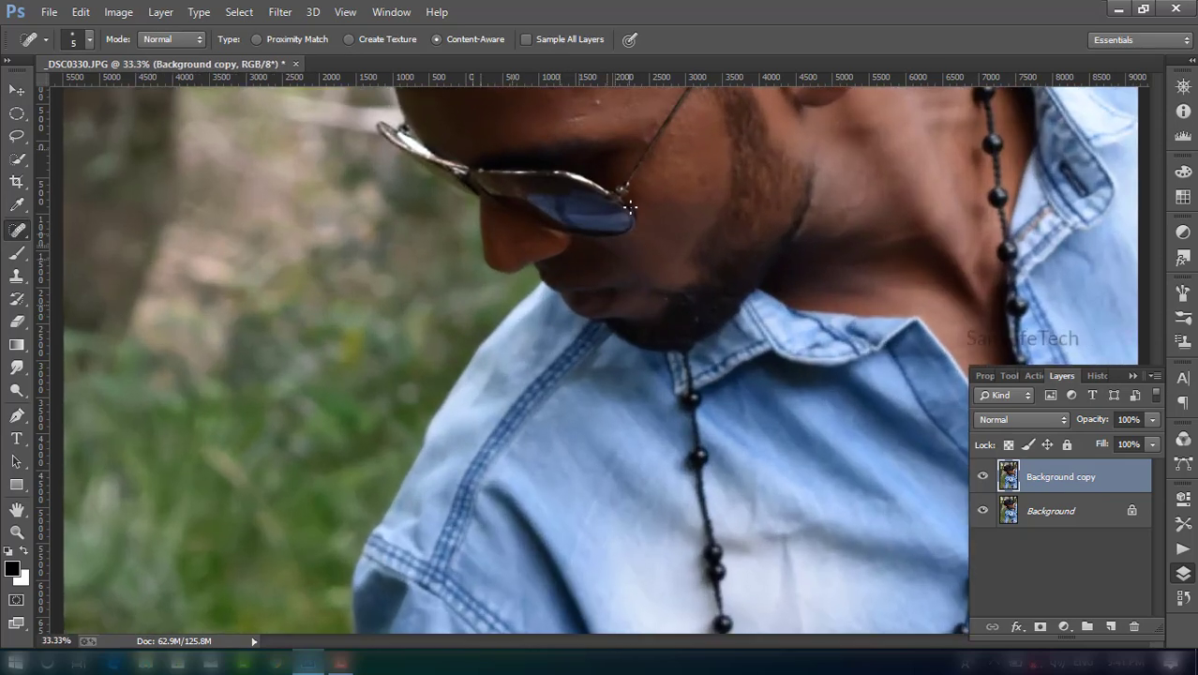
scroll(630, 204, "up", 1)
scroll(590, 243, "up", 1)
right_click(557, 280)
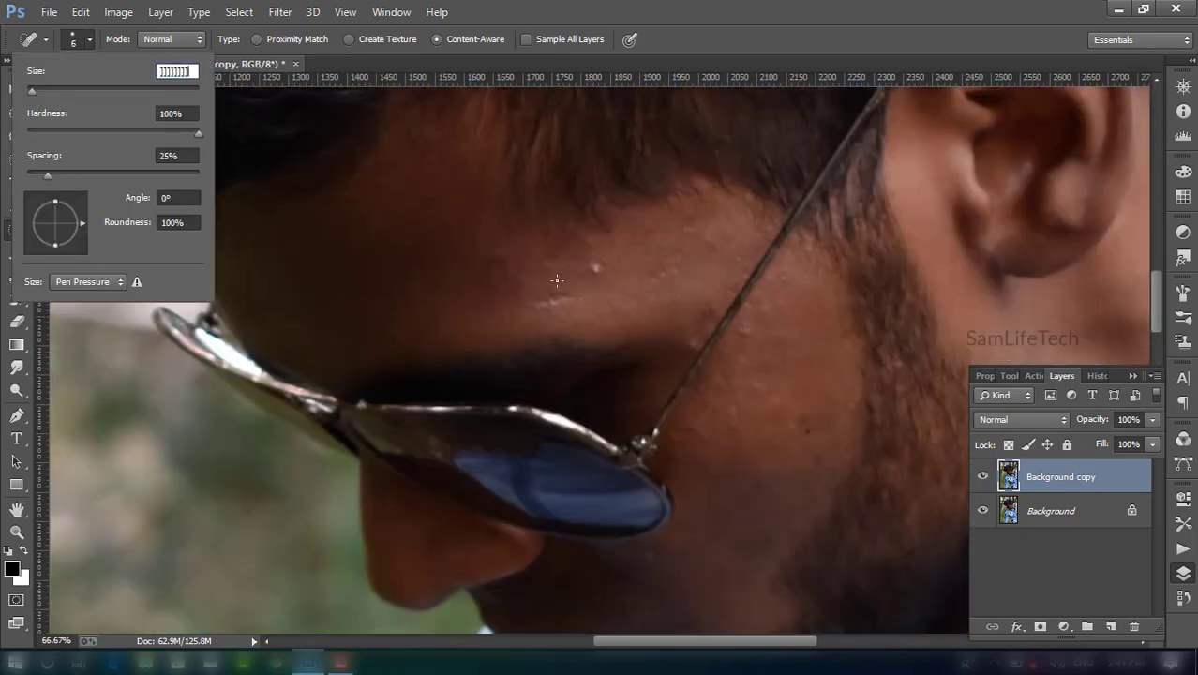
key("Return")
left_click(602, 270)
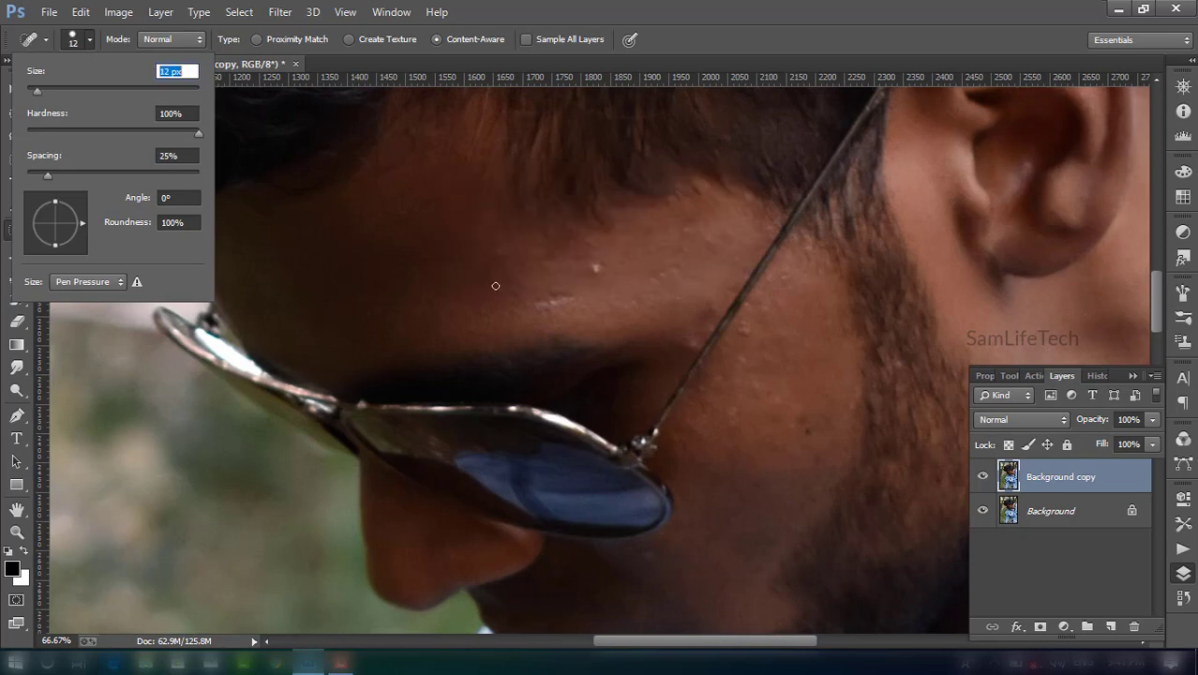
key("bracketleft")
Step: Heal the blemishes near the temple, on the cheek and beside the sunglasses arm
key("ctrl+plus")
left_click(765, 284)
left_click(803, 436)
key("ctrl+minus")
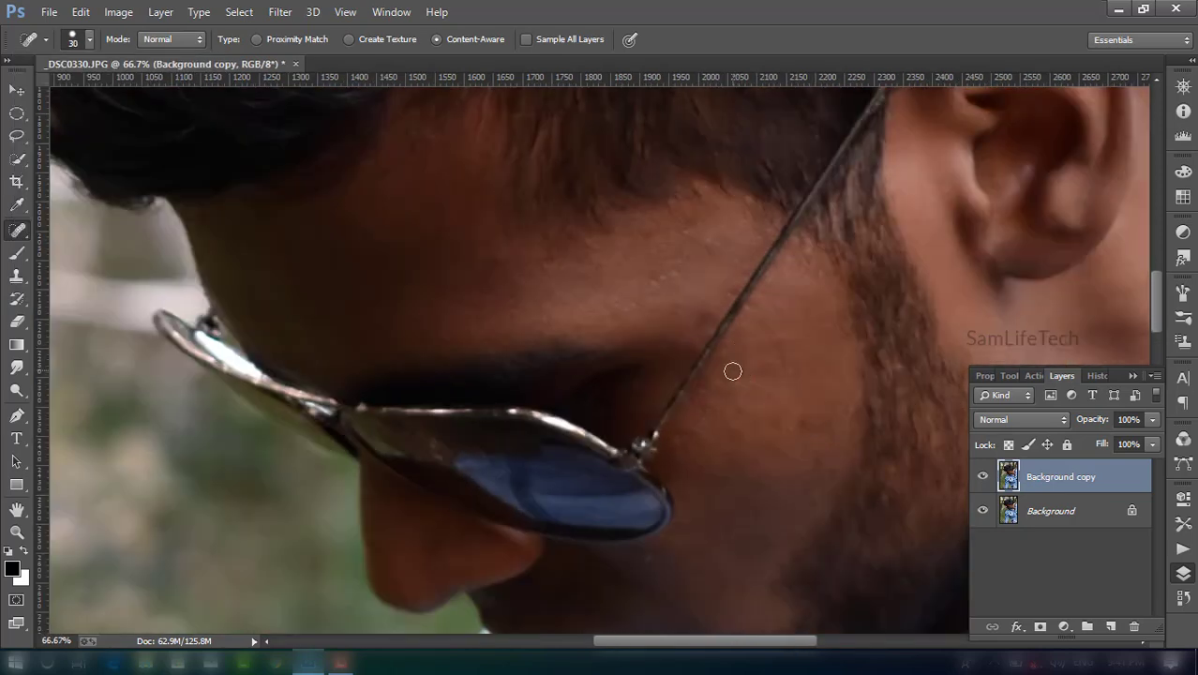
scroll(732, 372, "down", 2)
scroll(644, 390, "up", 3)
key("ctrl+minus")
key("ctrl+minus")
key("ctrl+minus")
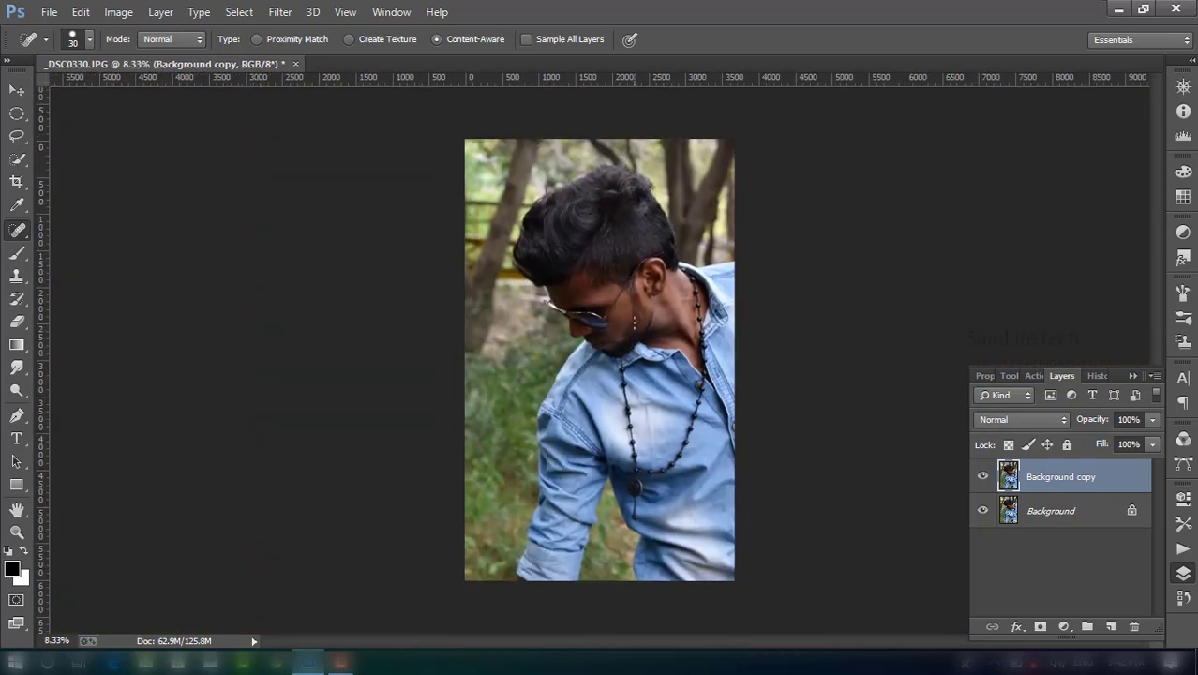
scroll(635, 323, "up", 4)
scroll(693, 328, "up", 1)
scroll(712, 356, "up", 1)
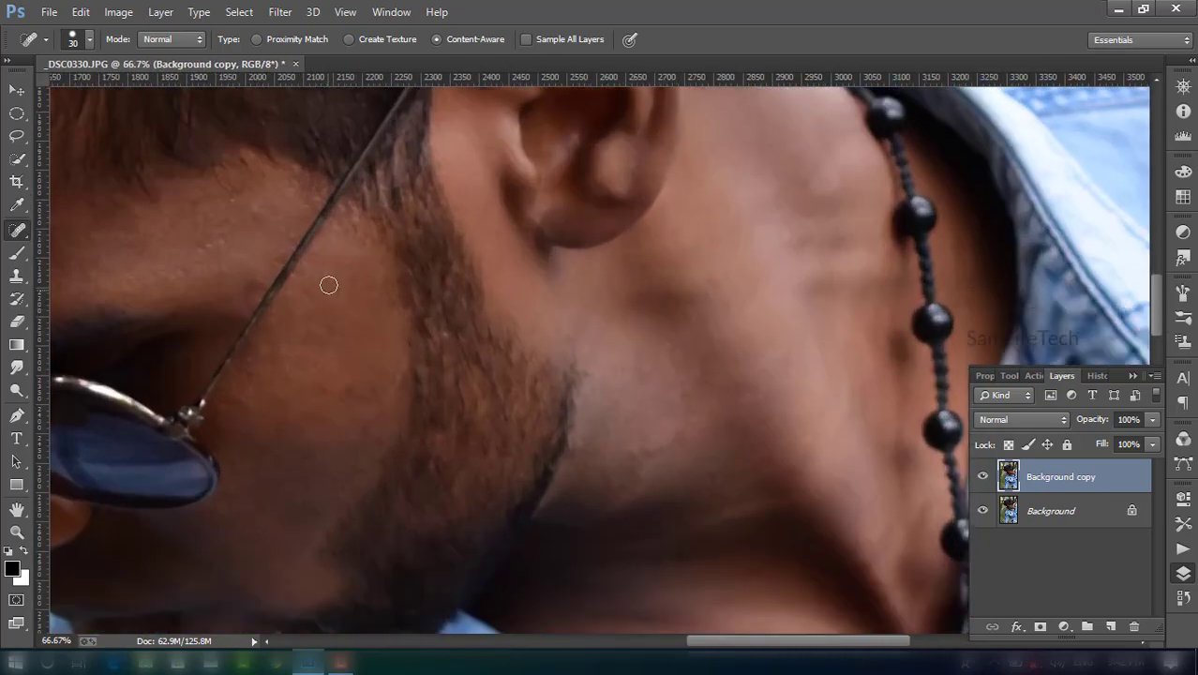
left_click(264, 347)
left_click(193, 268)
key("ctrl+0")
Step: Set up the Smudge tool at 15% strength with brush size 80
right_click(16, 368)
left_click(75, 403)
left_click(340, 38)
left_click_drag(349, 60, 339, 60)
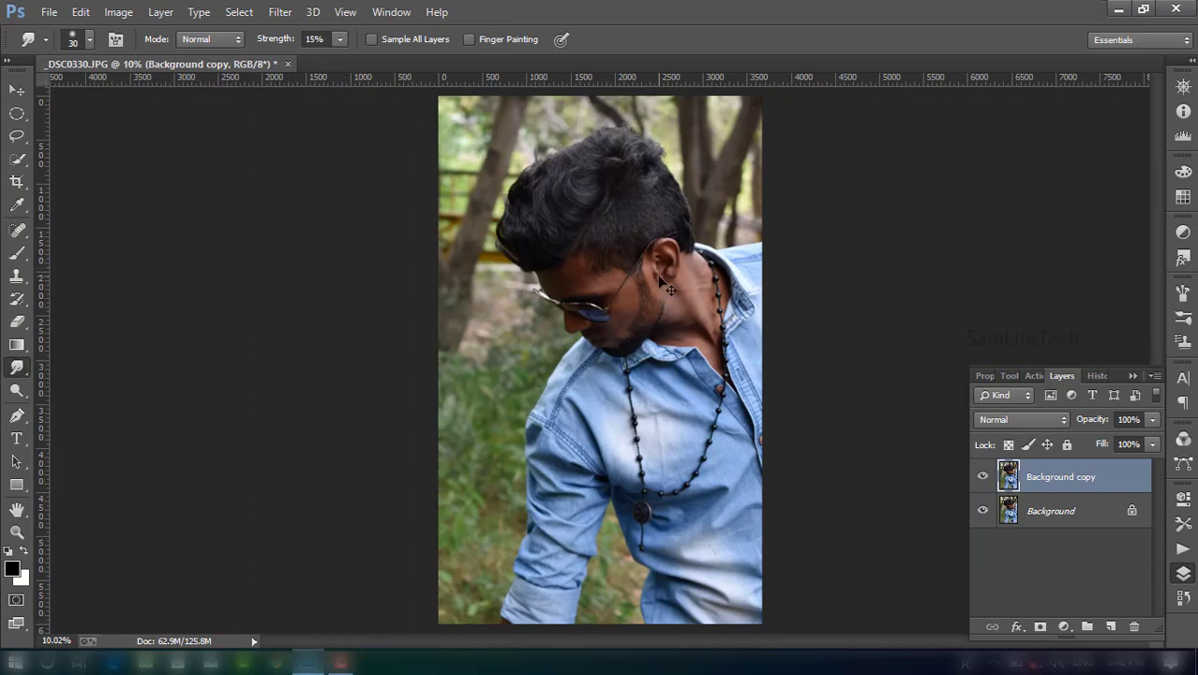
scroll(668, 288, "up", 4)
scroll(674, 240, "down", 1)
right_click(456, 242)
double_click(619, 413)
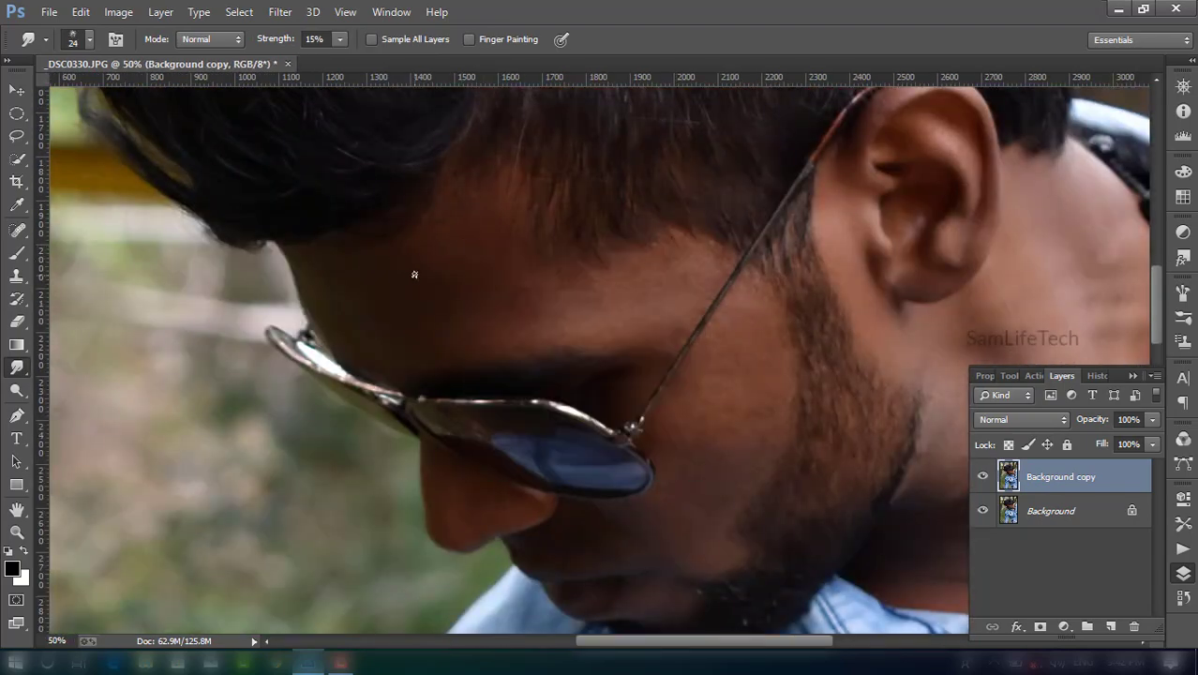
key("bracketright")
key("bracketright")
key("bracketright")
Step: Smudge the beard and jaw, then fit the photo and return to the Move tool
scroll(761, 369, "down", 2)
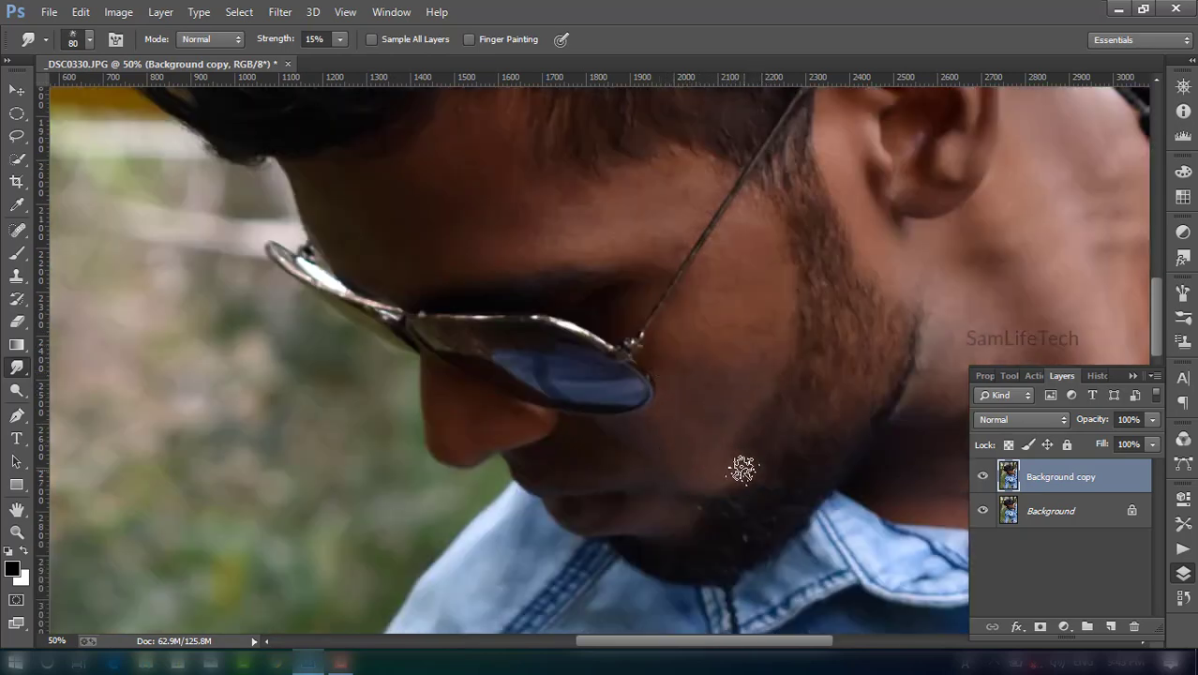
scroll(901, 275, "up", 3)
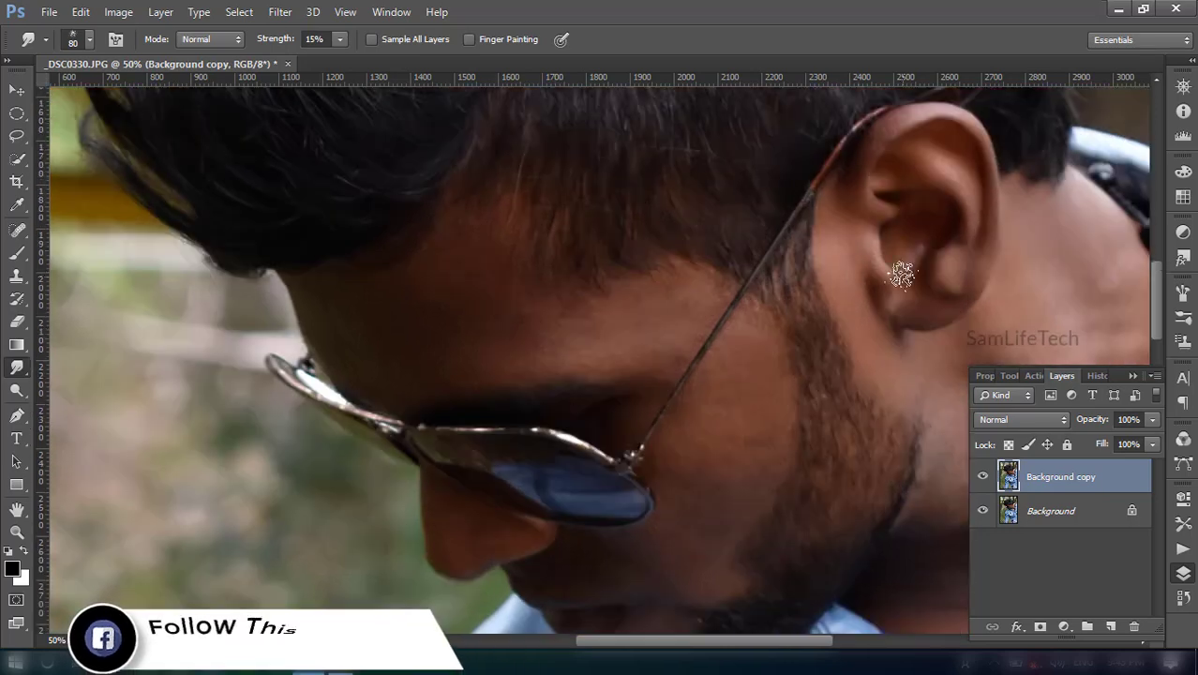
scroll(901, 275, "up", 1)
key("ctrl+0")
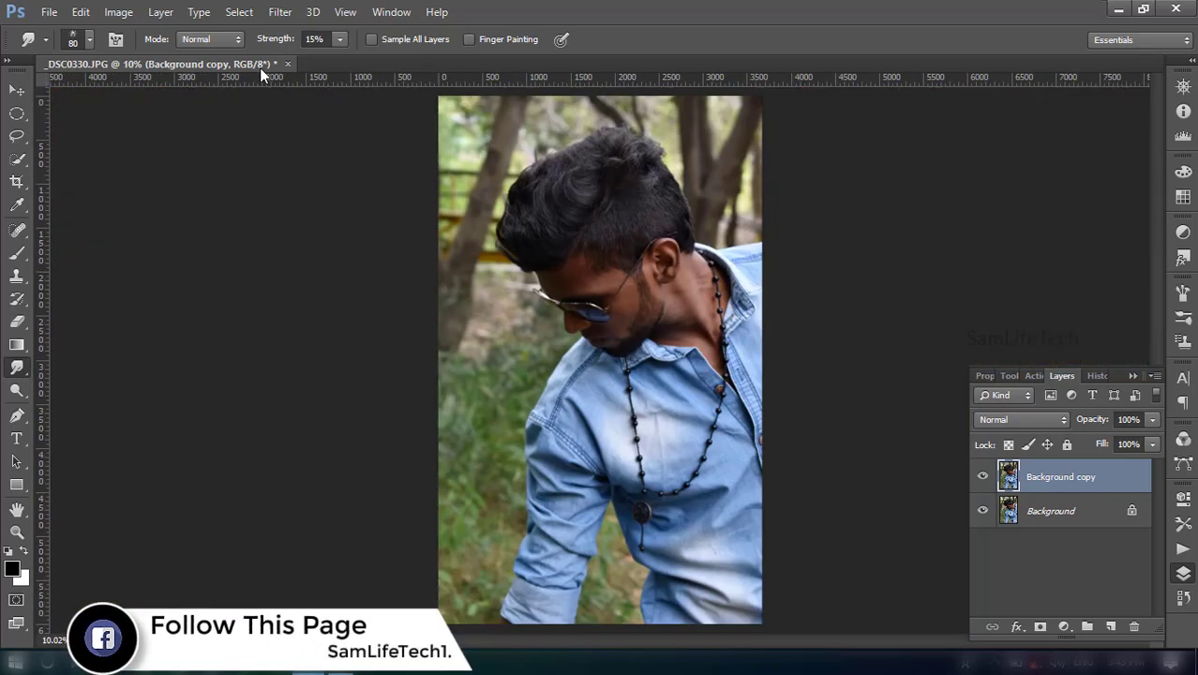
left_click(16, 90)
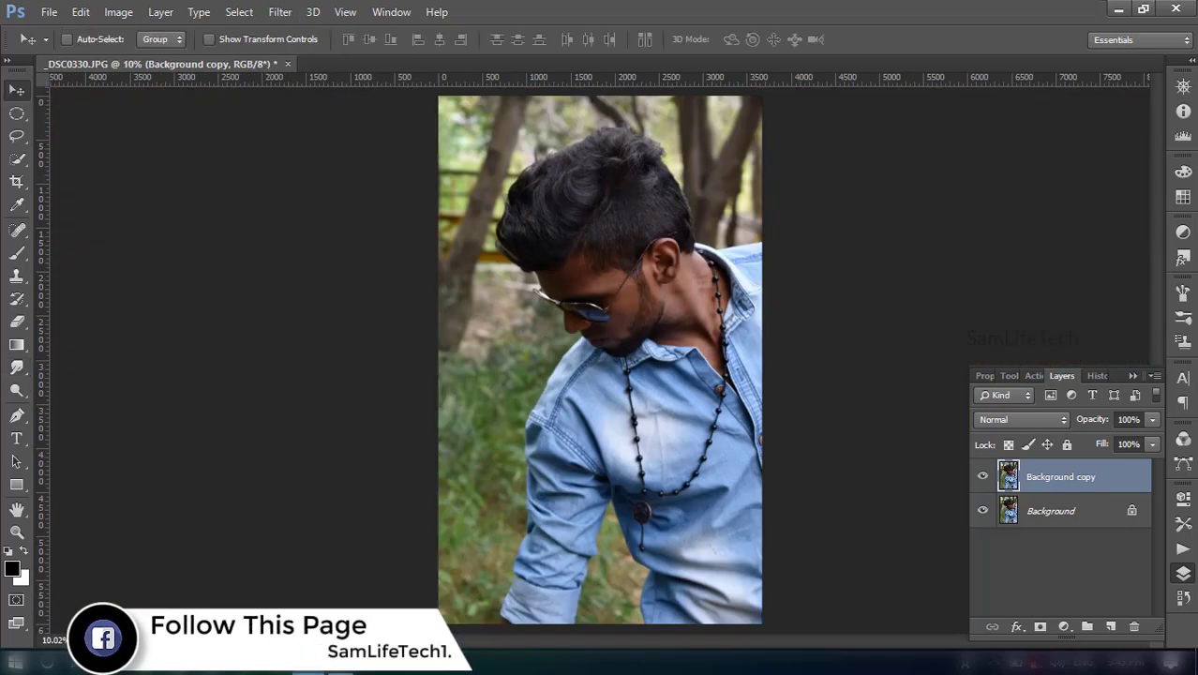
Step: Launch the Nik Viveza 2 filter and place a control point on the face
left_click(276, 12)
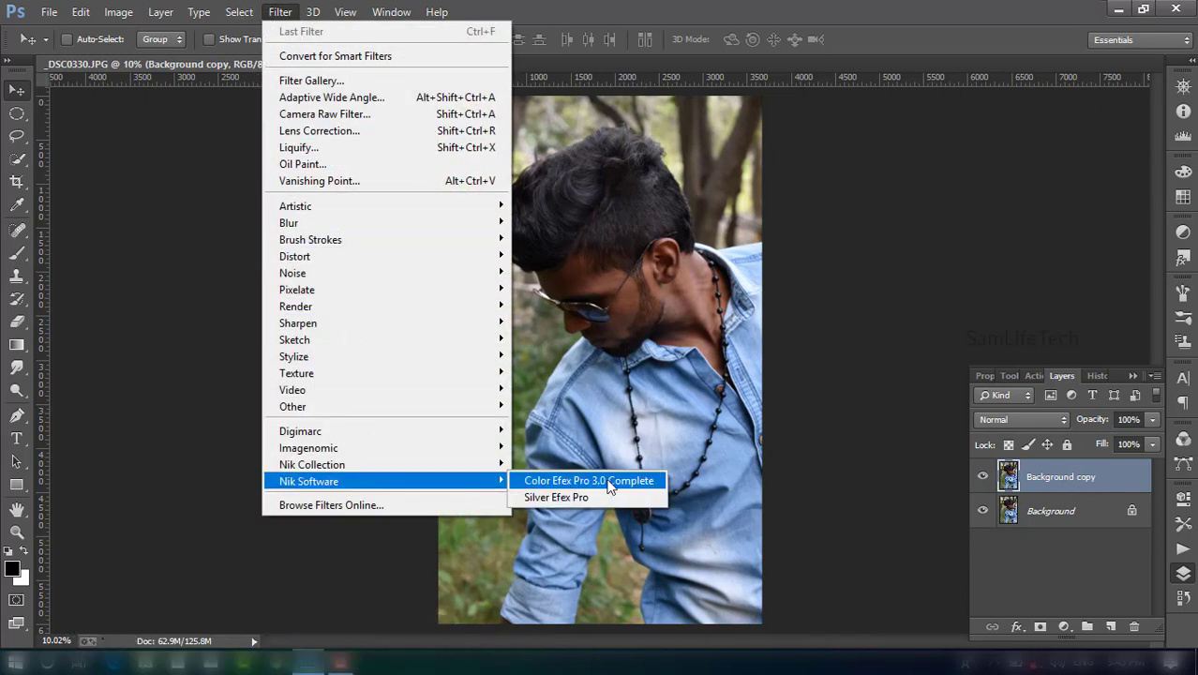
mouse_move(312, 464)
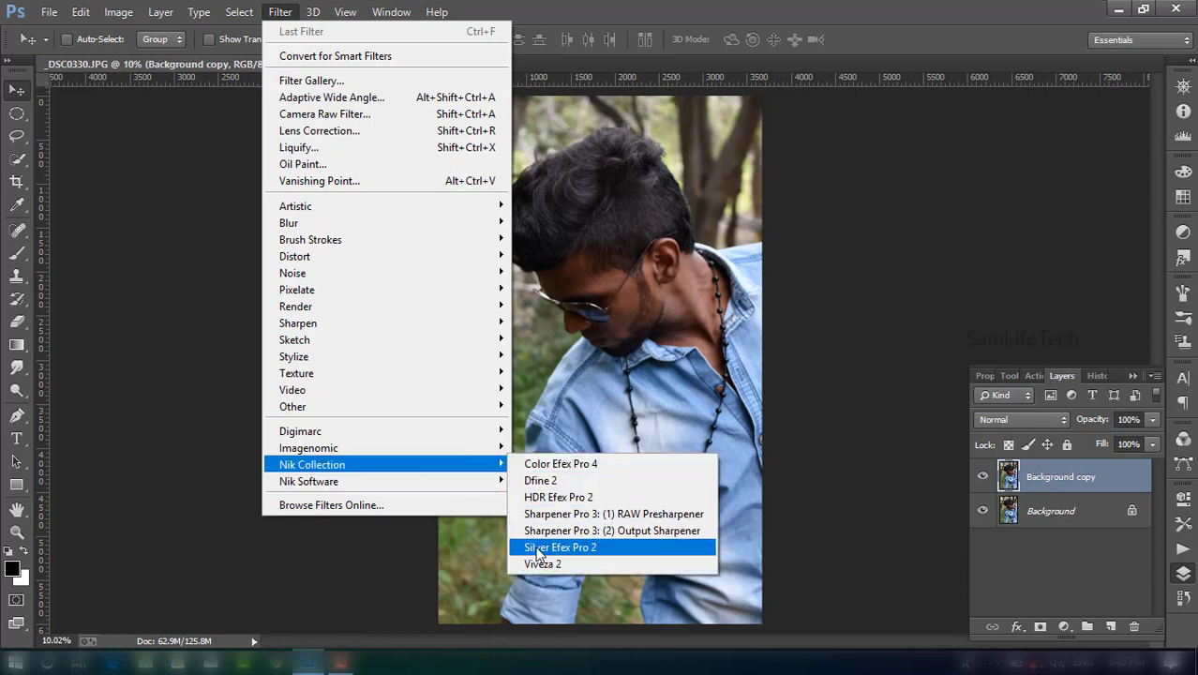
left_click(539, 566)
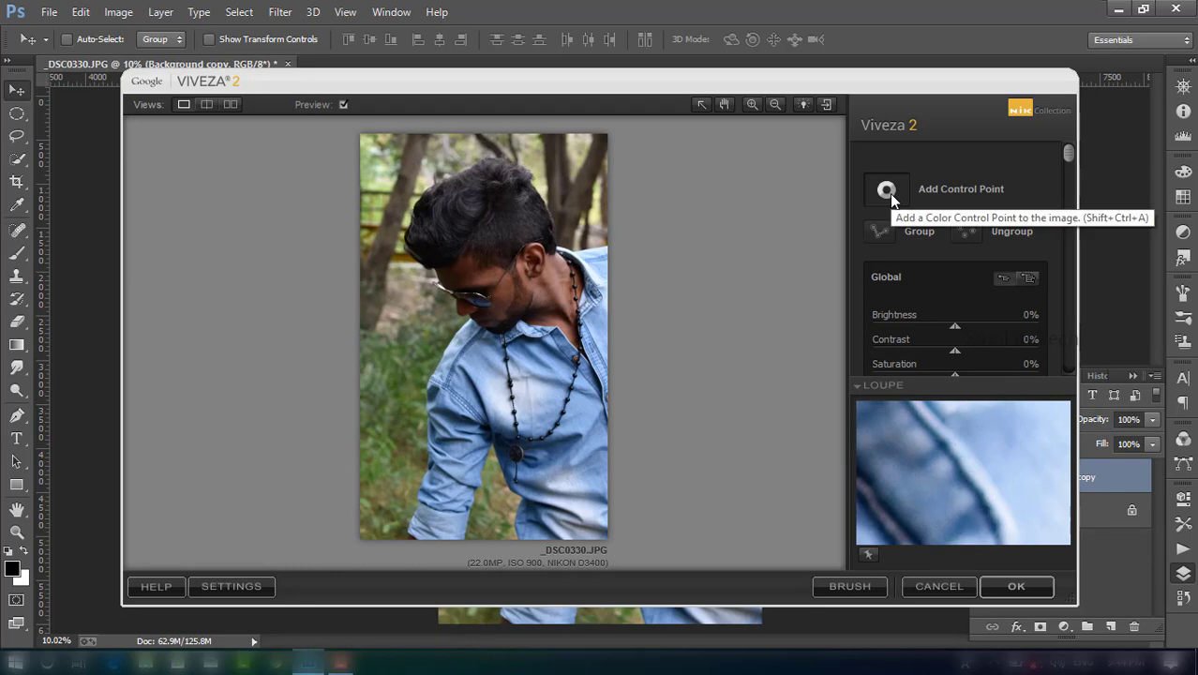
left_click(889, 193)
left_click(486, 314)
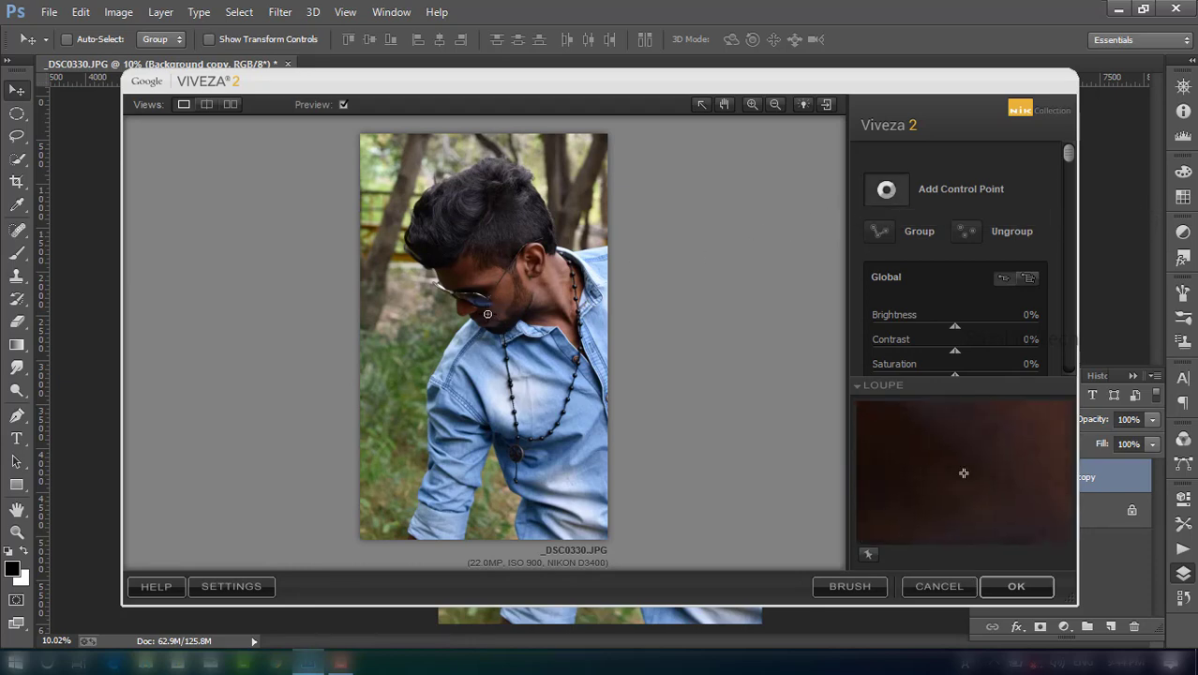
left_click(488, 313)
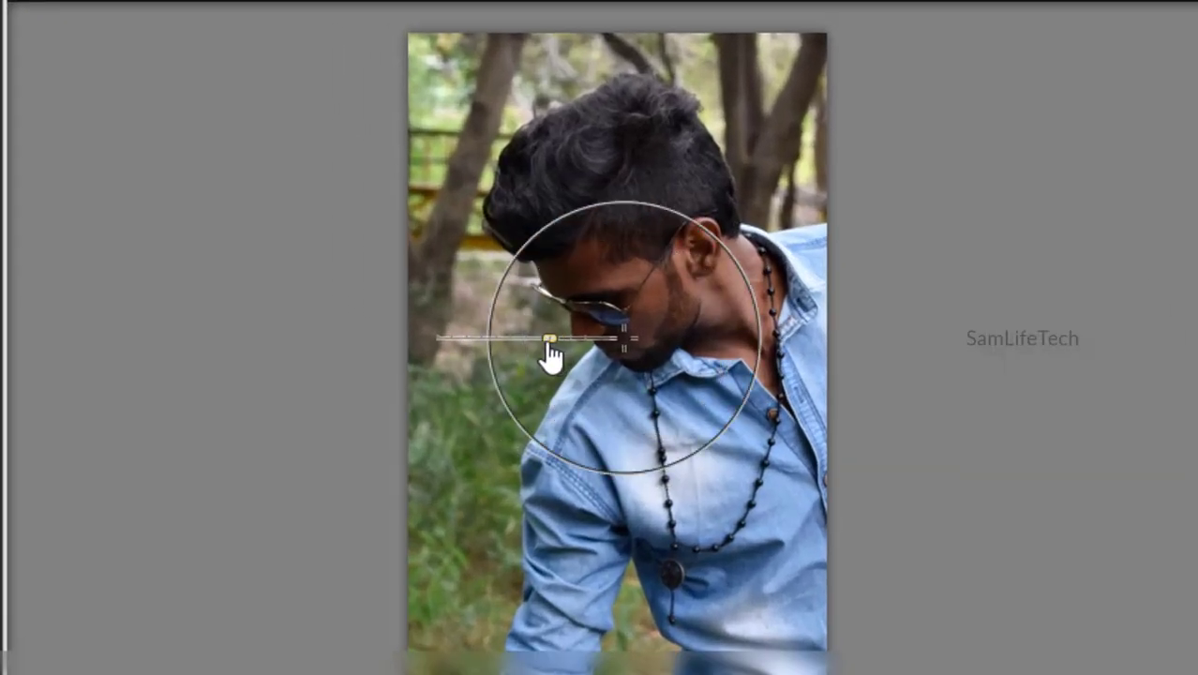
Step: Widen the face point, set saturation 5%, structure 1%, brightness 31%, add a hair point, and apply
left_click_drag(552, 356, 495, 362)
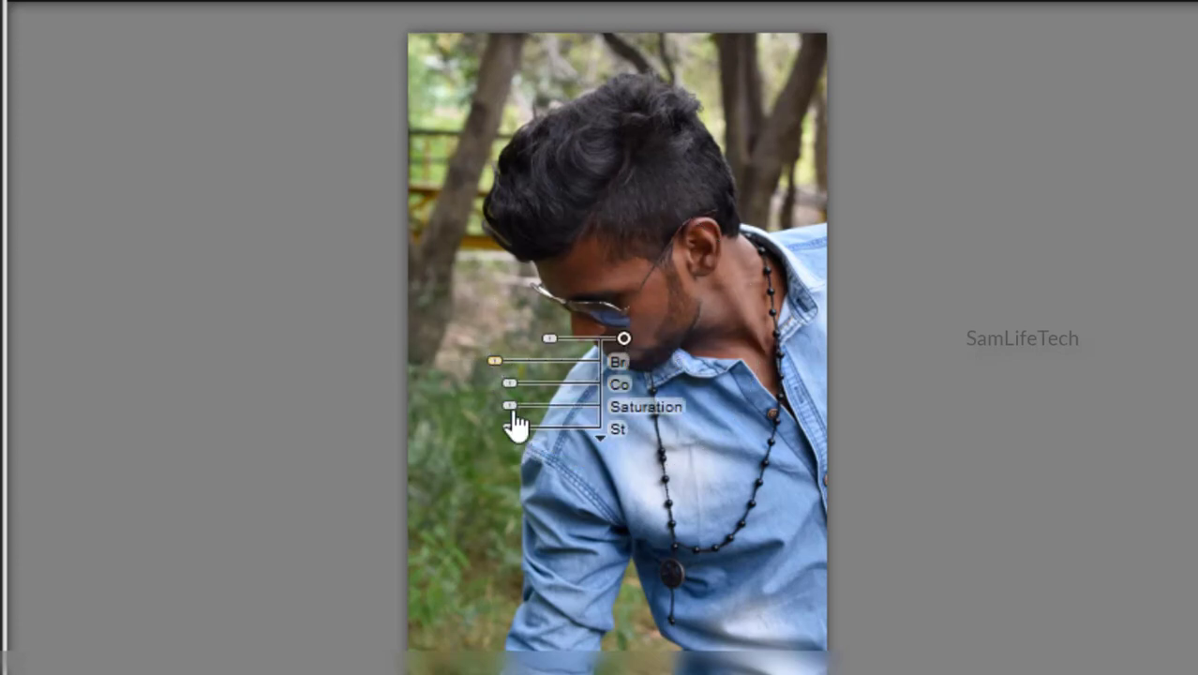
left_click_drag(511, 407, 490, 407)
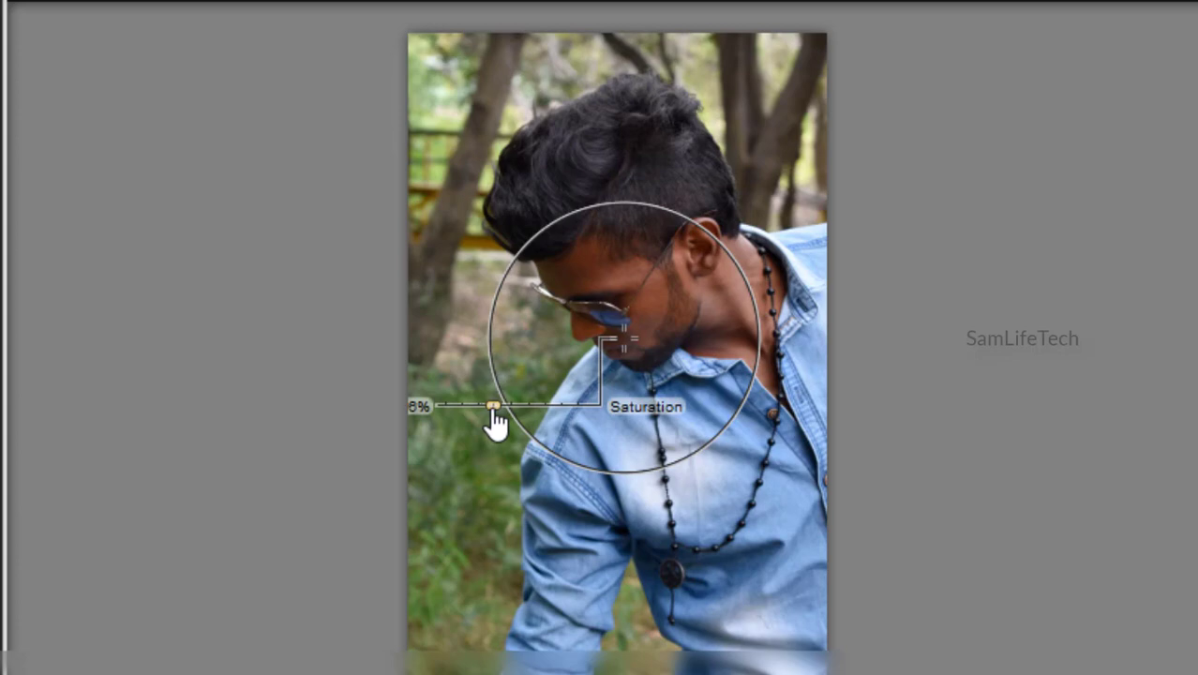
mouse_move(525, 428)
left_mouse_down()
mouse_move(503, 428)
mouse_move(508, 439)
left_mouse_up()
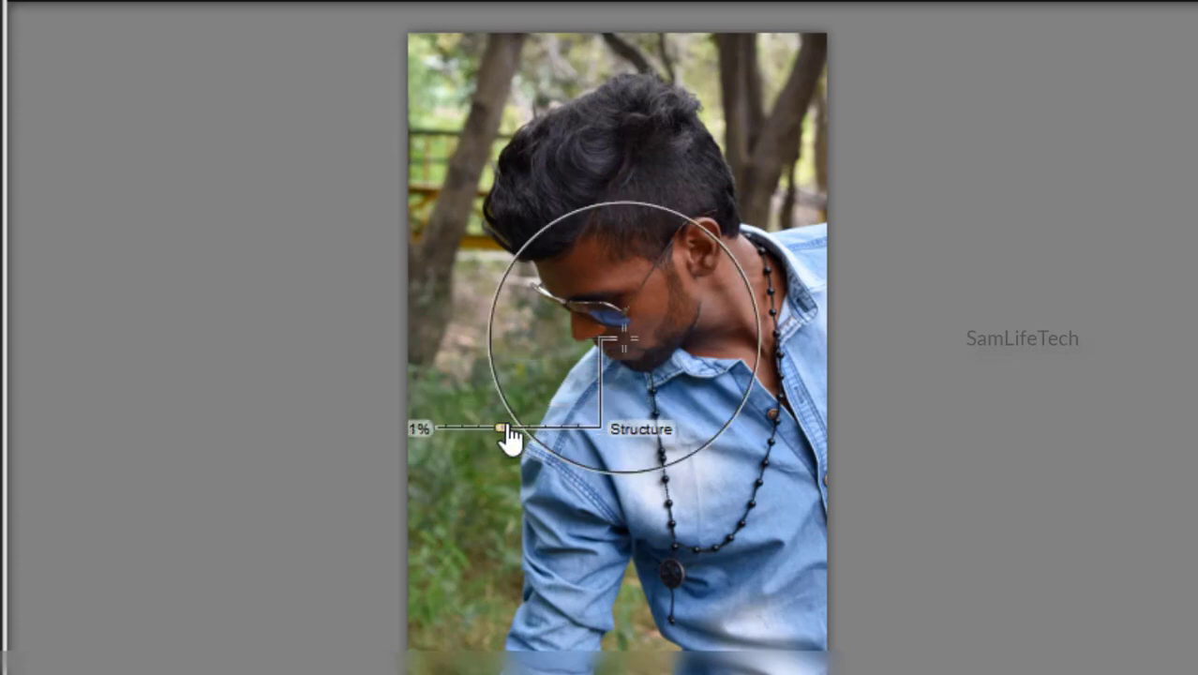
mouse_move(539, 401)
left_mouse_down()
mouse_move(502, 410)
mouse_move(513, 422)
left_mouse_up()
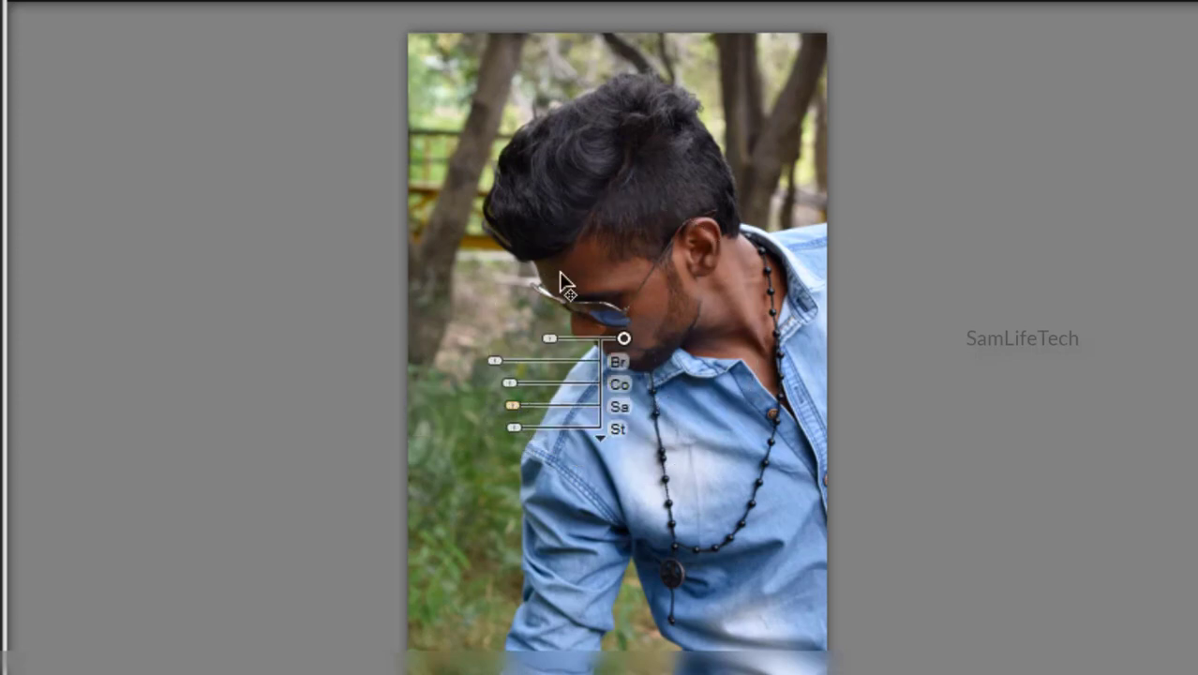
left_click_drag(556, 355, 703, 314)
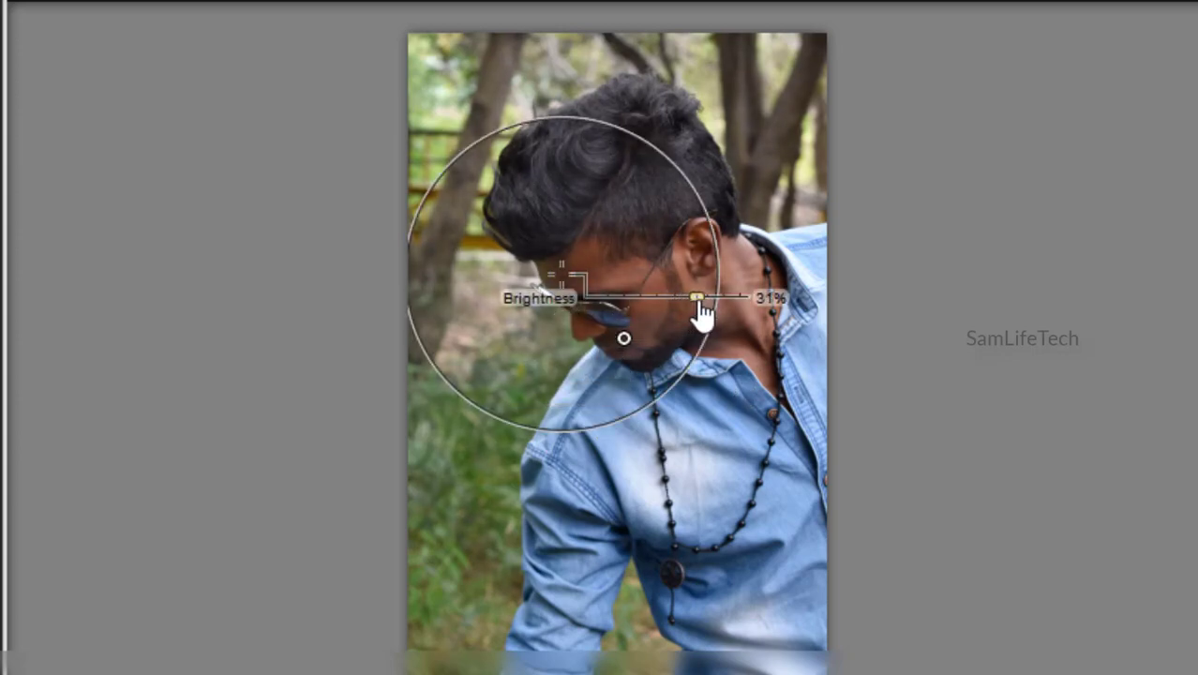
left_click_drag(702, 316, 701, 316)
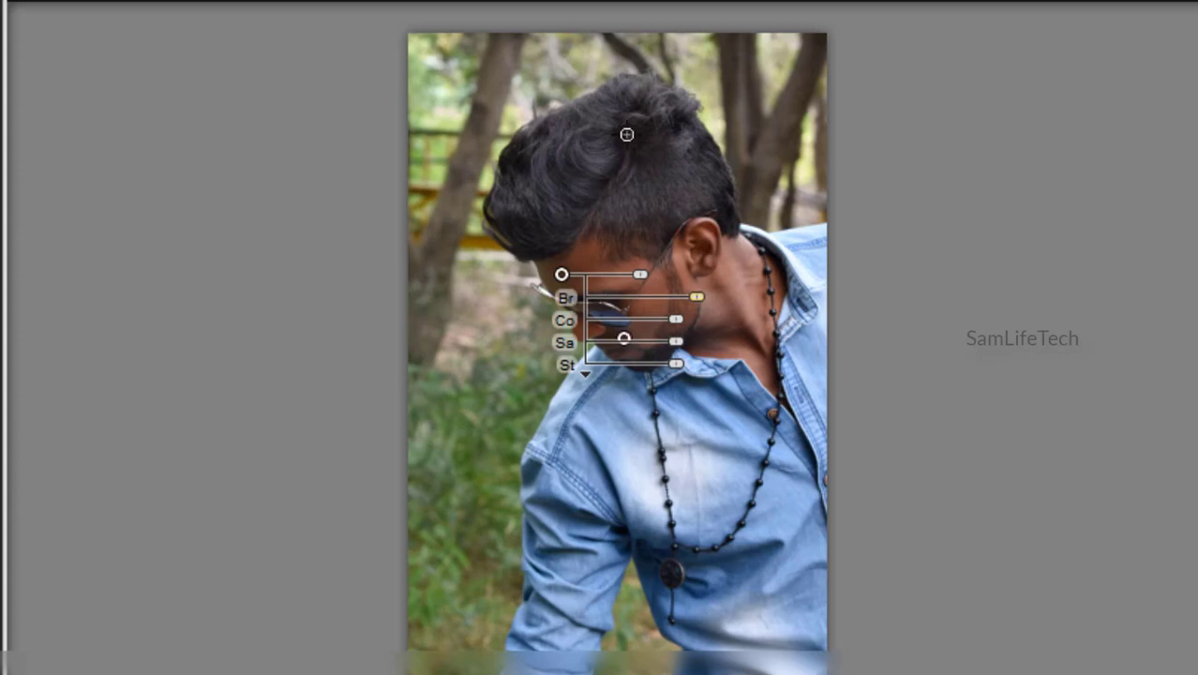
left_click(581, 148)
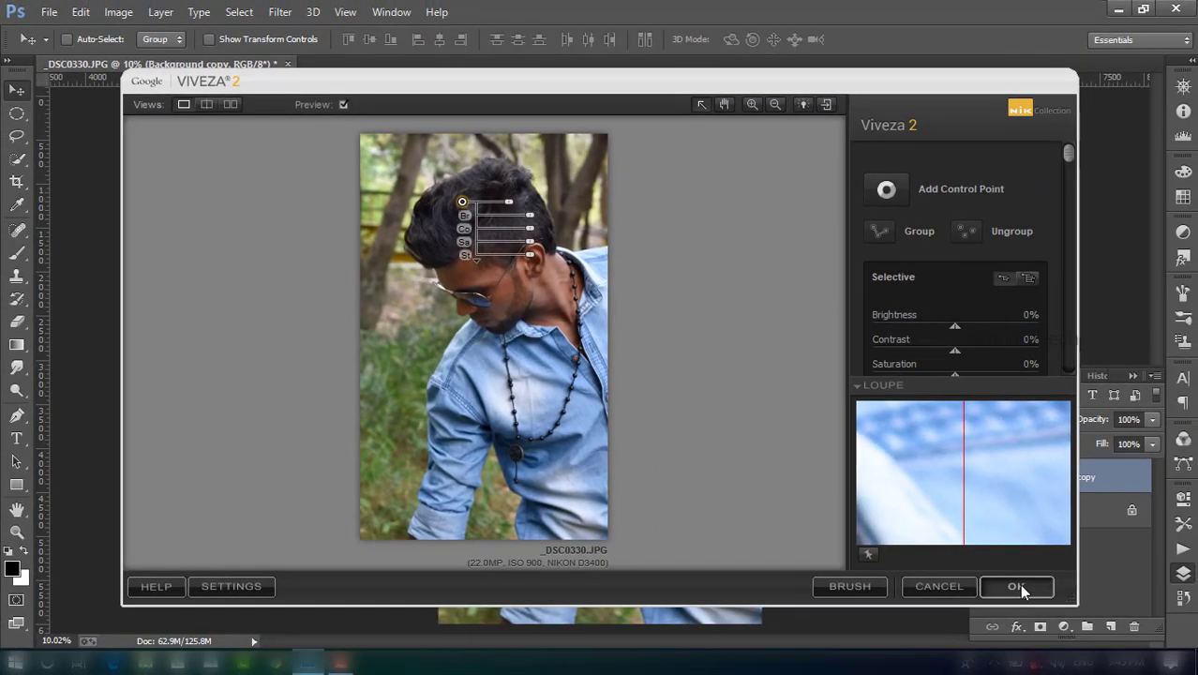
left_click(1019, 584)
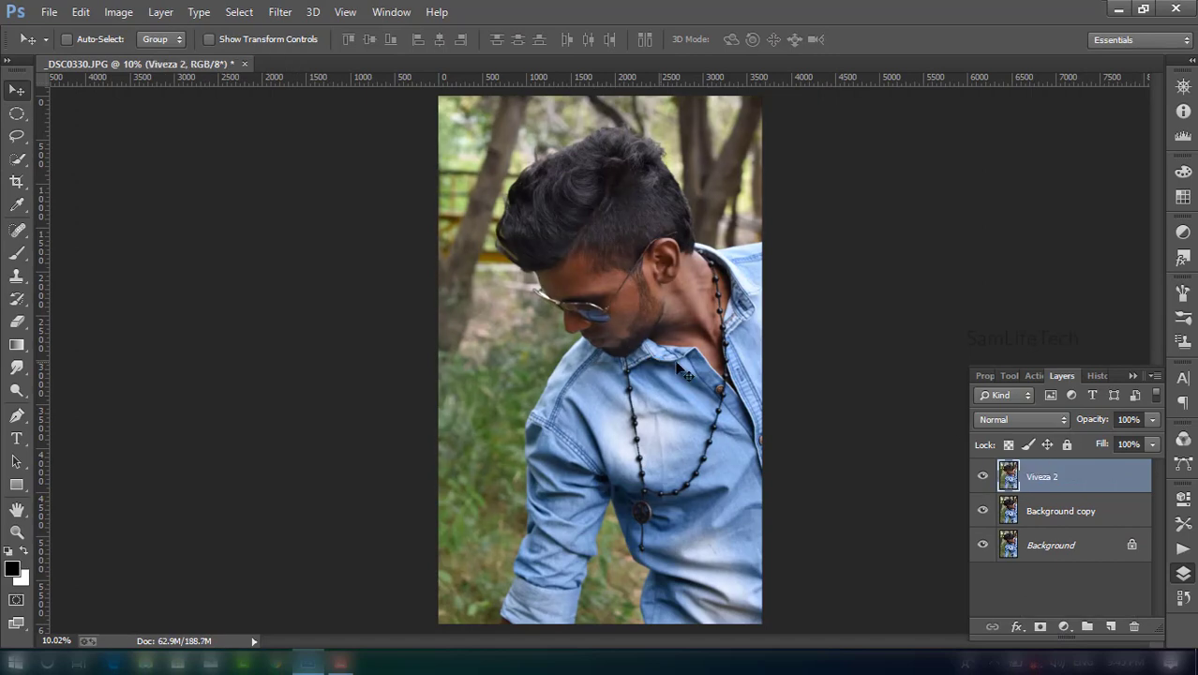
Step: Duplicate the Viveza 2 layer and spot-heal small blemishes on the copy
key("s")
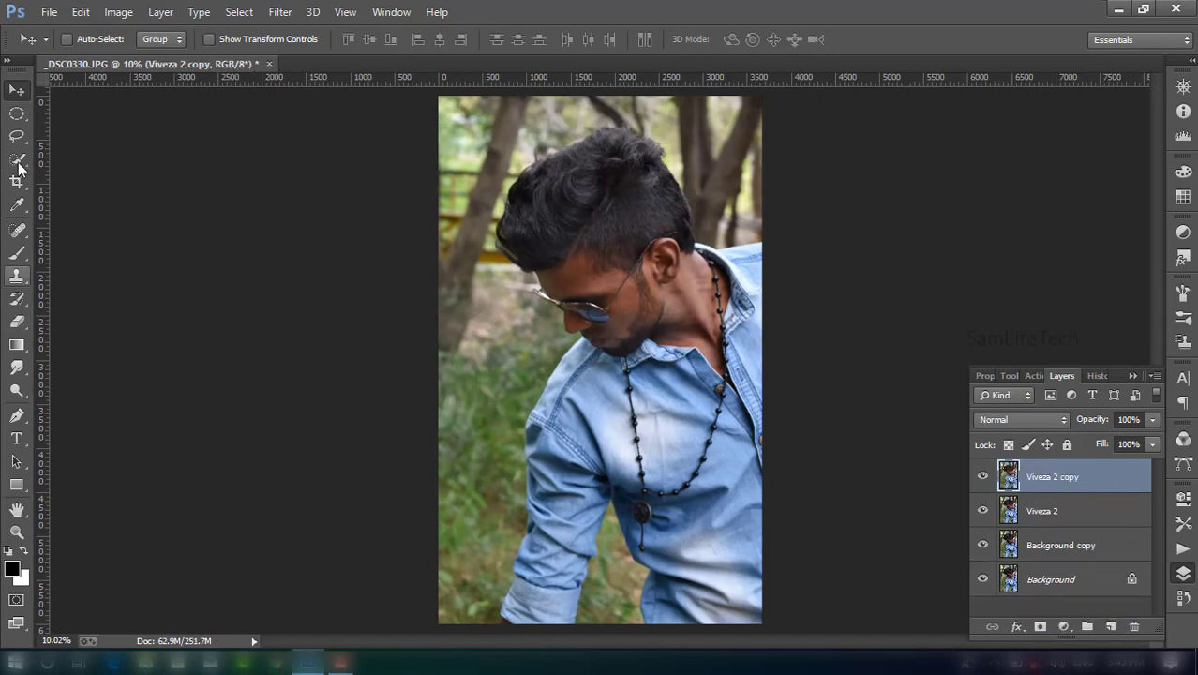
left_click(17, 229)
scroll(629, 291, "up", 3)
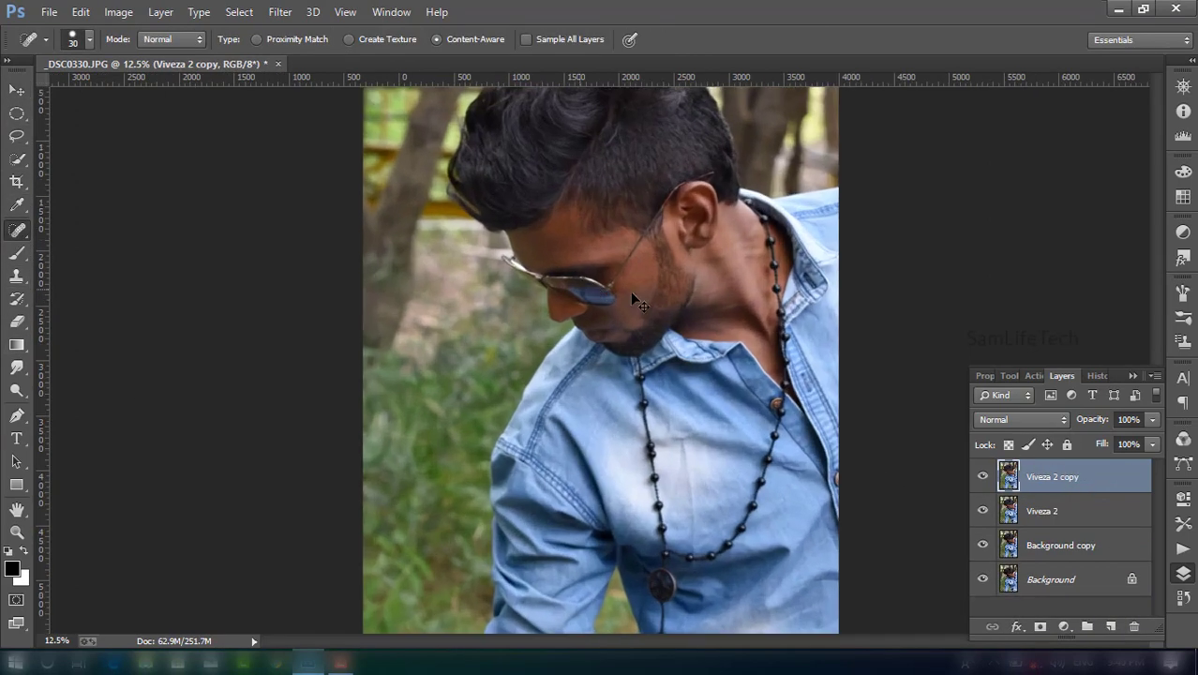
scroll(677, 380, "up", 1)
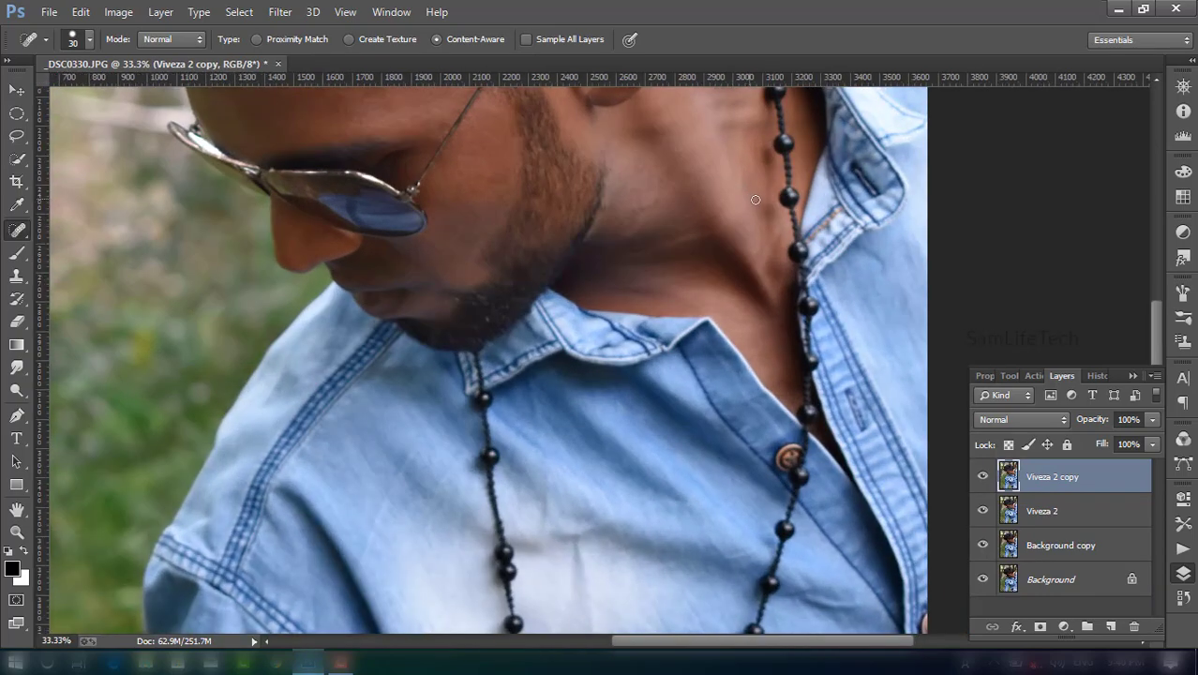
scroll(740, 219, "up", 1)
Step: Smooth the beard and neck with Smudge and Blur, then duplicate the layer again
left_click(17, 366)
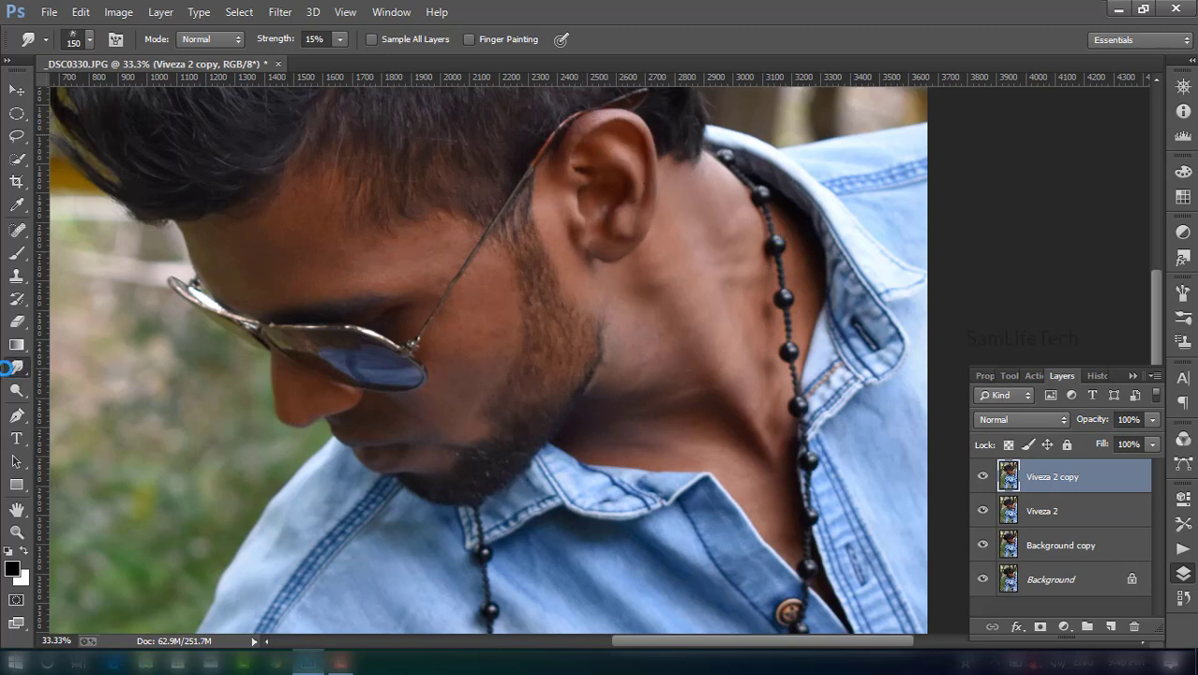
scroll(684, 304, "down", 5)
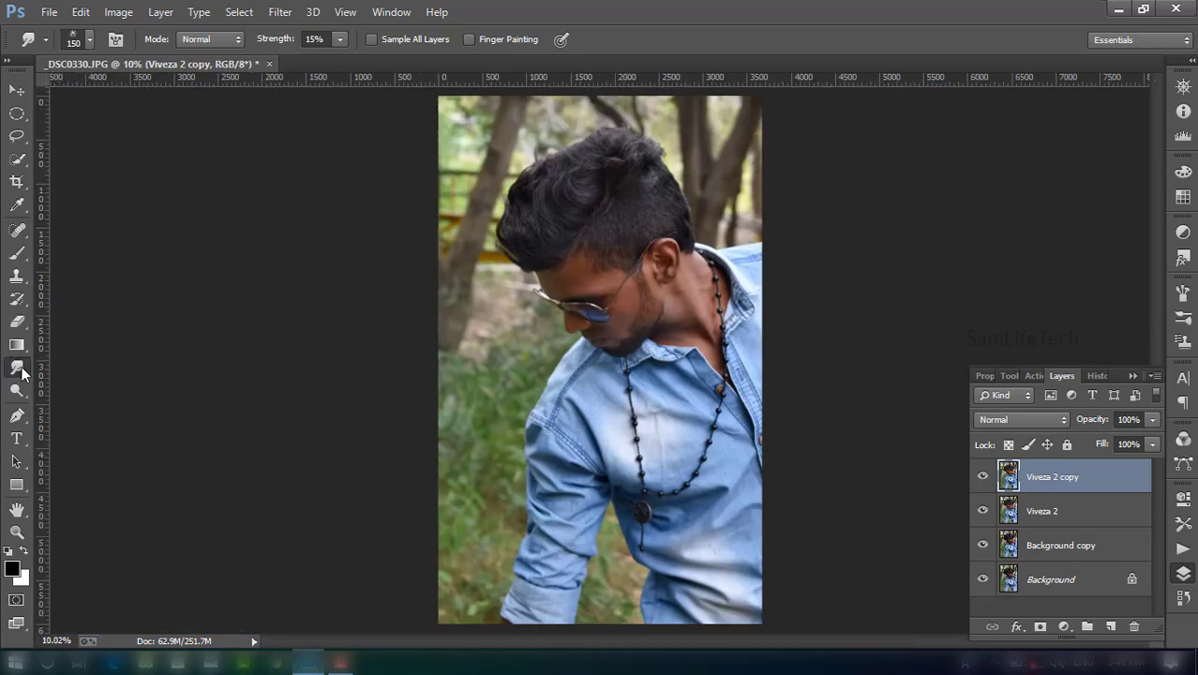
right_click(22, 373)
left_click(75, 364)
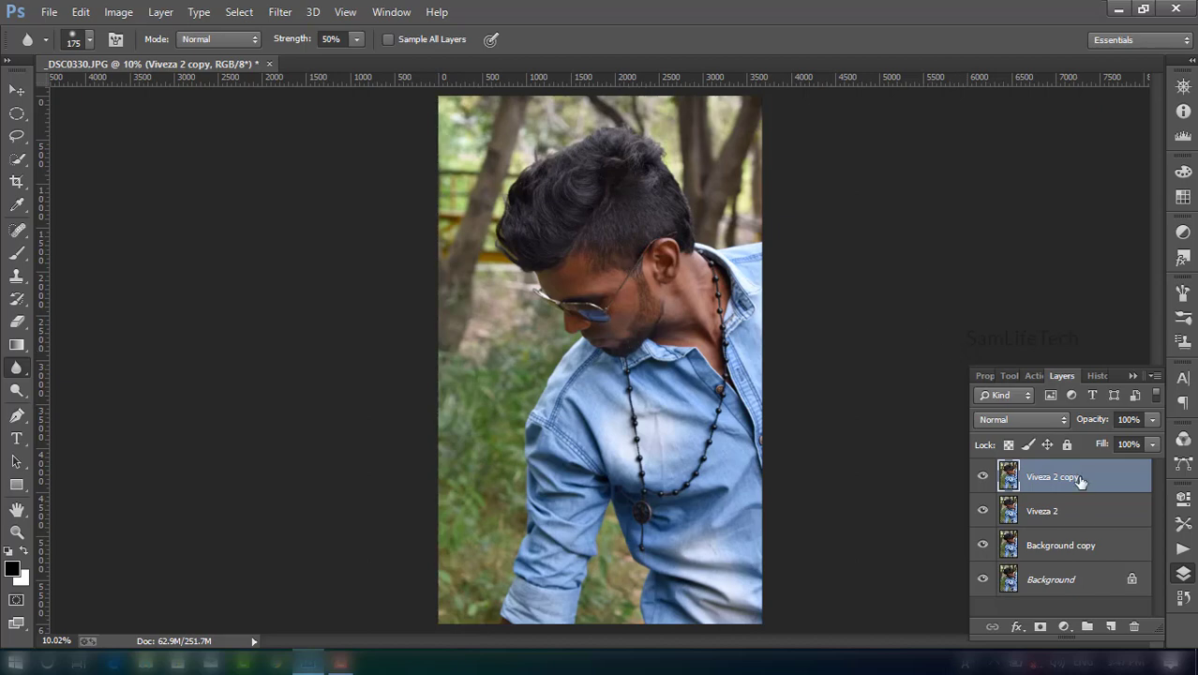
left_click_drag(1080, 480, 1111, 627)
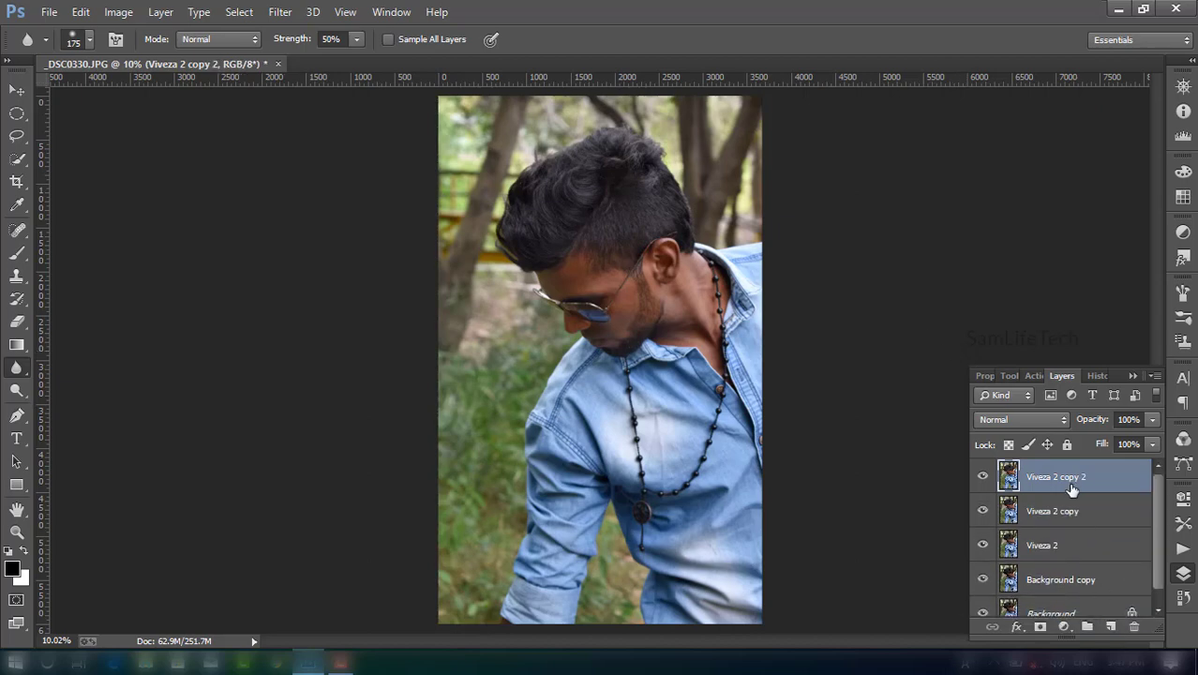
Step: In Camera Raw Filter, set Temperature -9, Exposure +0.65, Highlights +7, Clarity +24, Vibrance +42
left_click(283, 13)
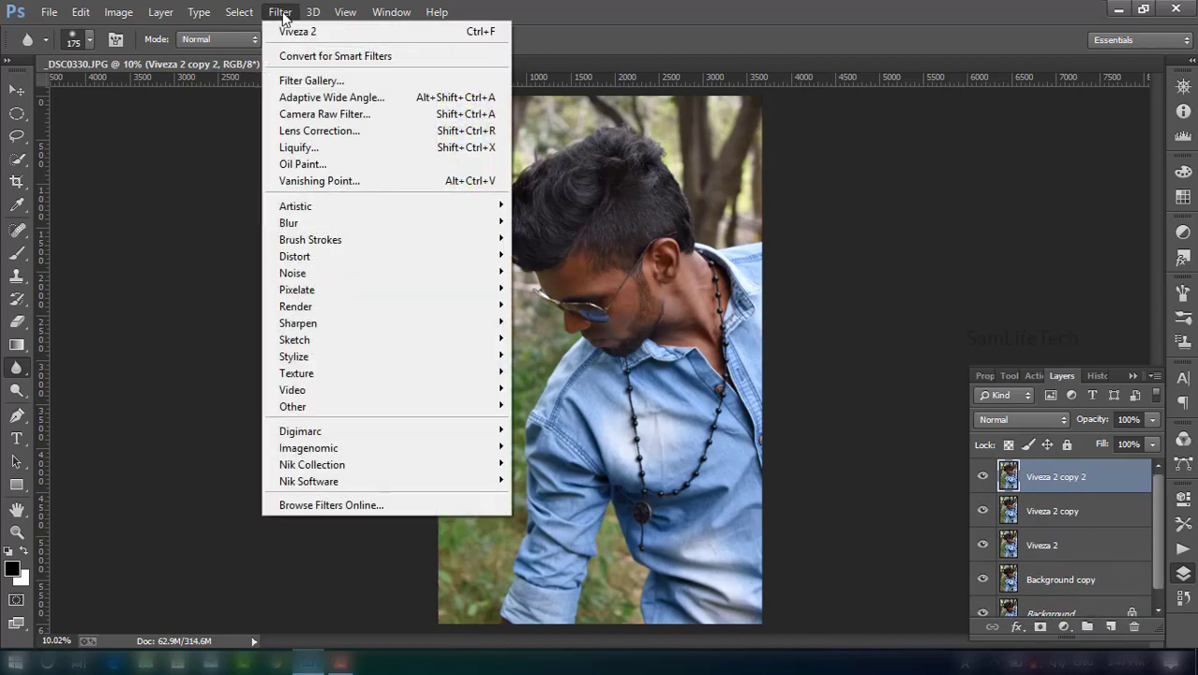
left_click(351, 113)
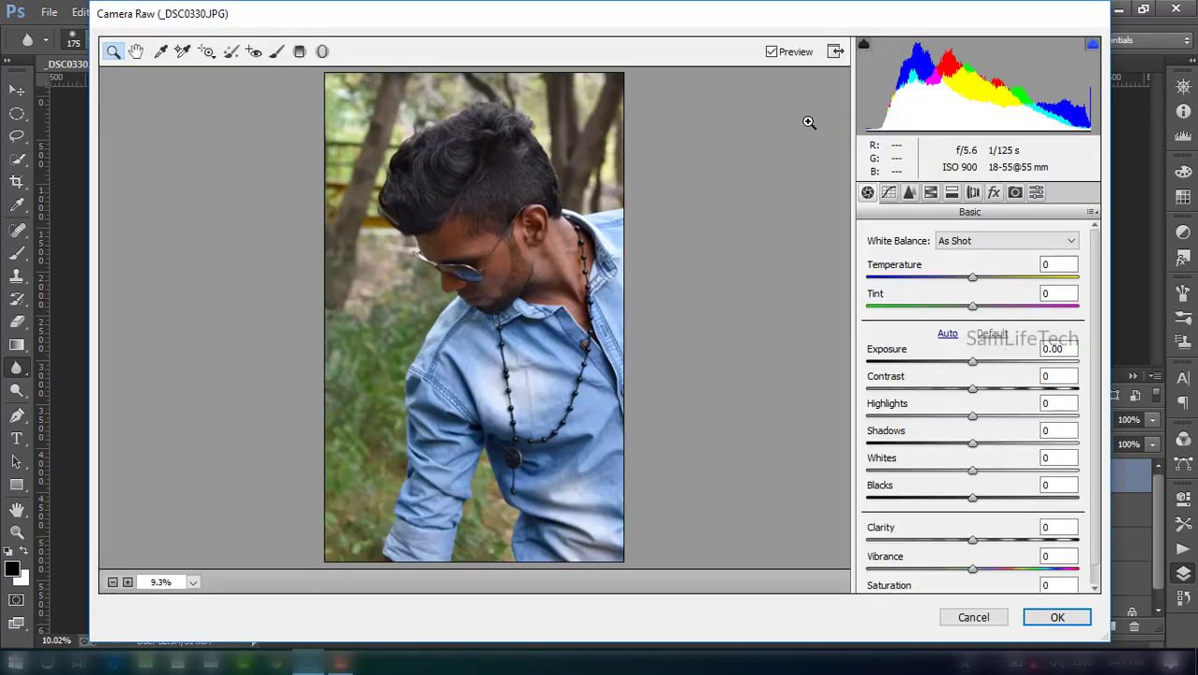
mouse_move(975, 579)
left_mouse_down()
mouse_move(992, 570)
mouse_move(981, 542)
left_mouse_up()
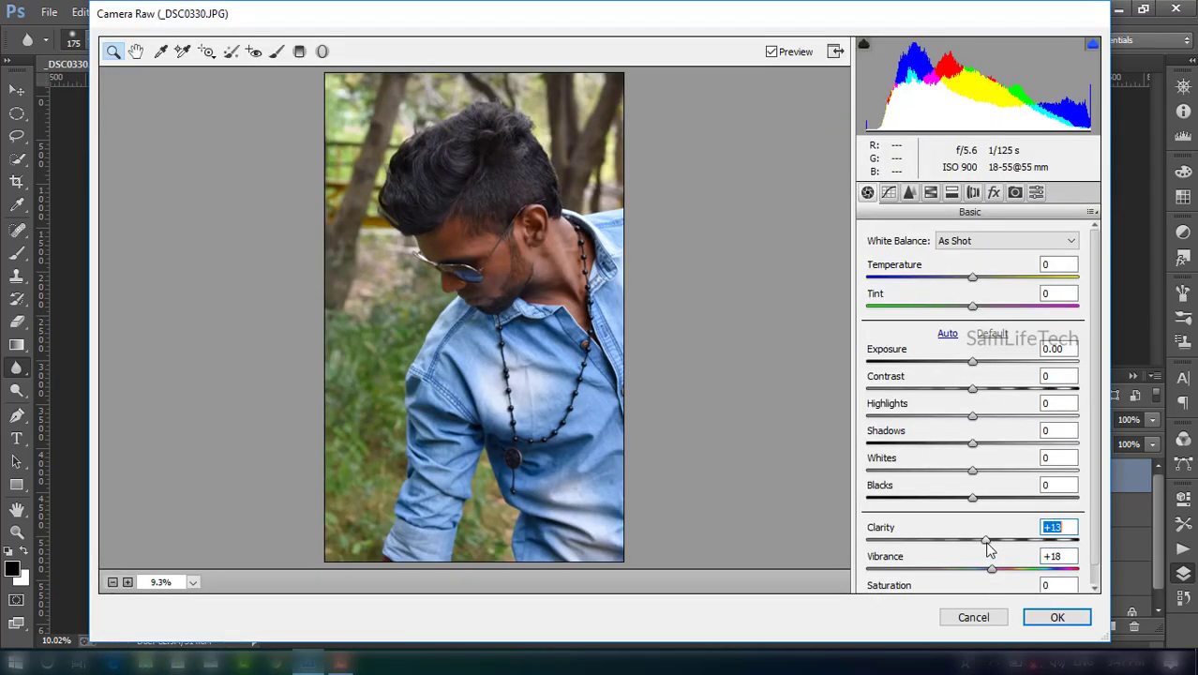
left_click_drag(971, 278, 962, 279)
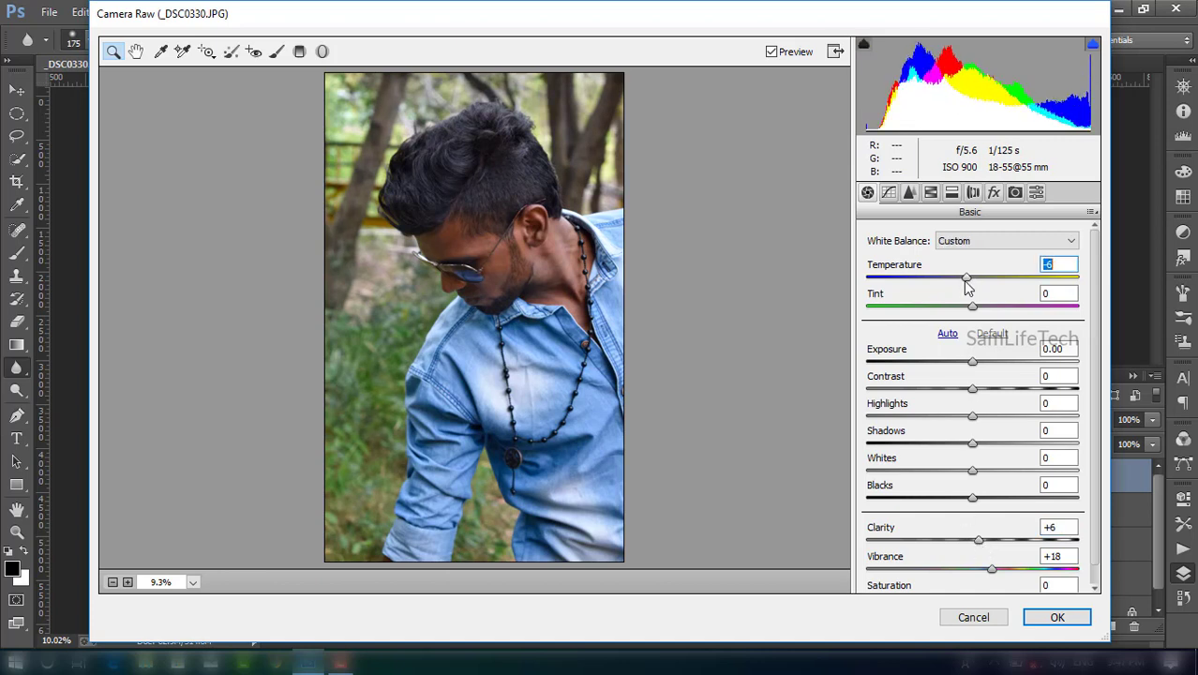
left_click_drag(972, 362, 986, 362)
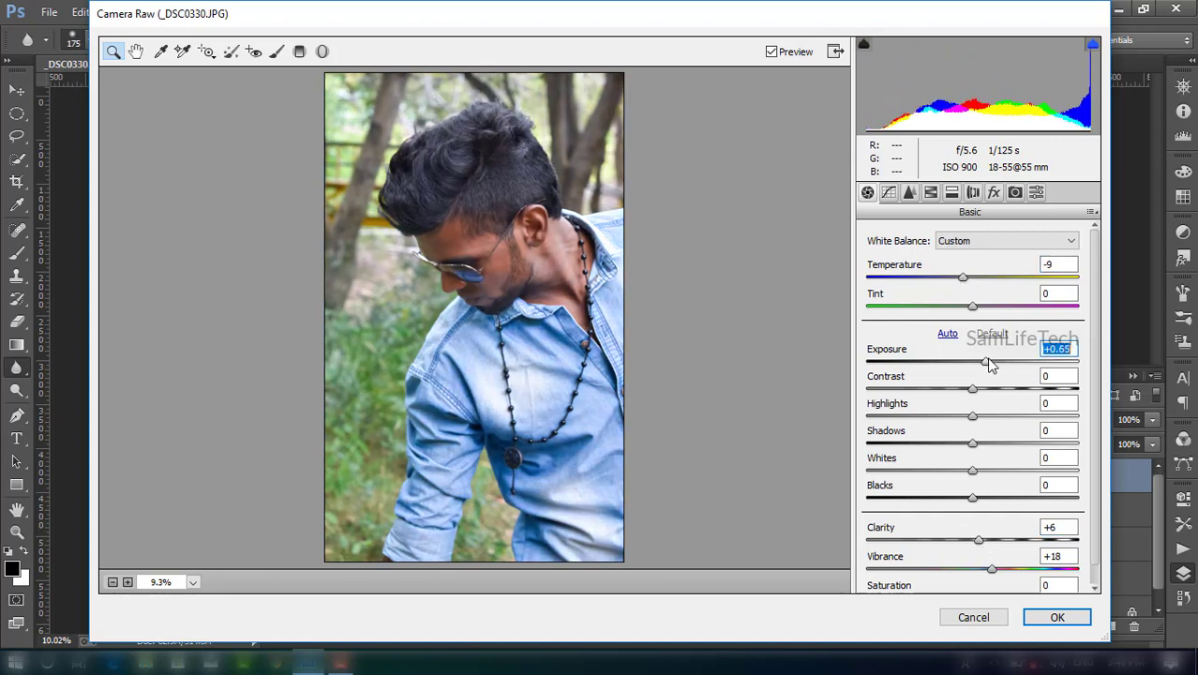
mouse_move(996, 570)
left_mouse_down()
mouse_move(1021, 570)
mouse_move(1001, 540)
left_mouse_up()
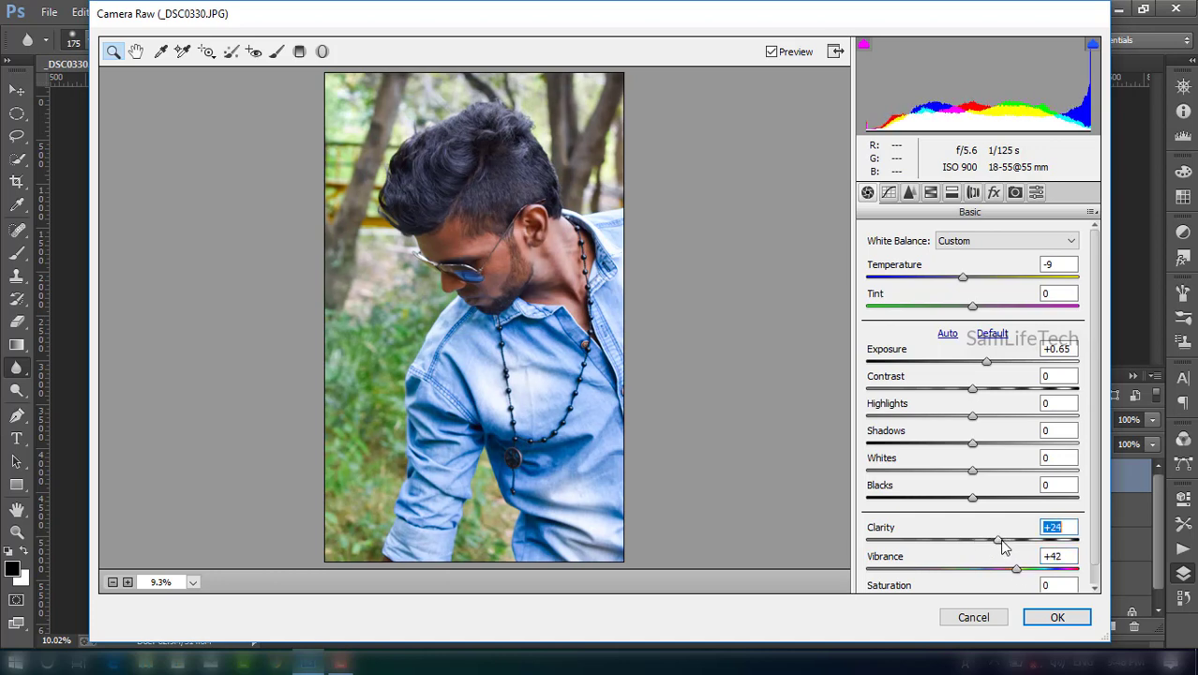
mouse_move(965, 424)
left_mouse_down()
mouse_move(982, 424)
mouse_move(900, 434)
left_mouse_up()
Step: In HSL, shift Greens hue to +35 and Yellows hue to -38, and adjust Aquas saturation
left_click(931, 193)
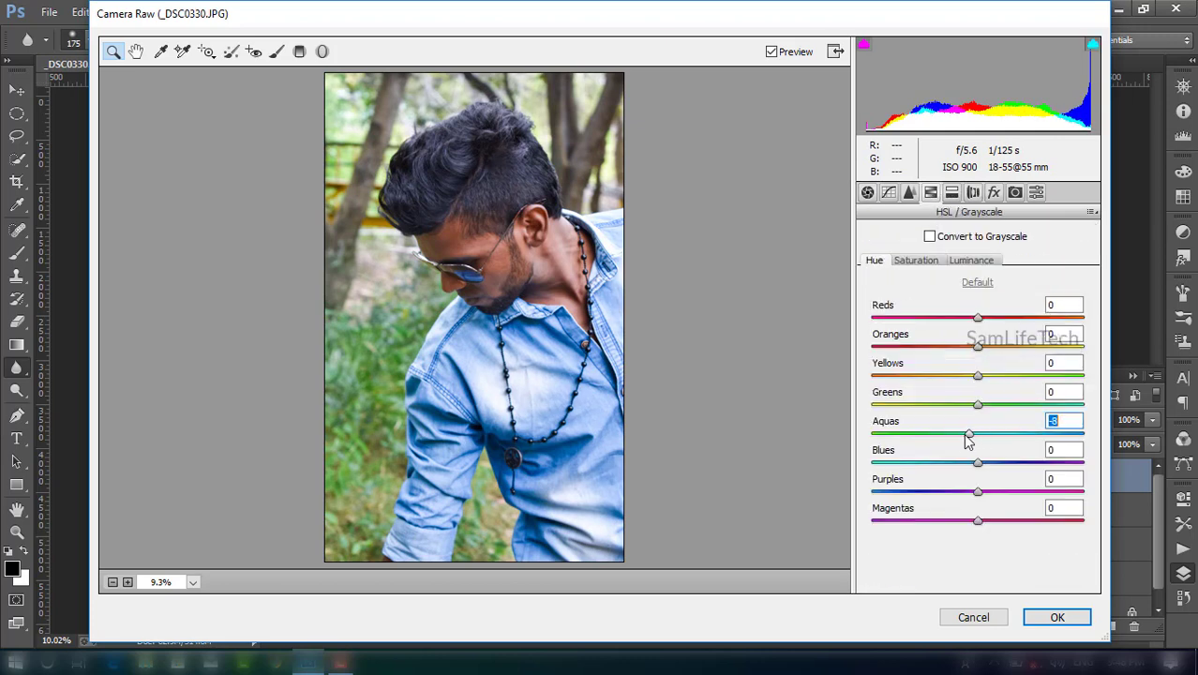
mouse_move(981, 411)
left_mouse_down()
mouse_move(1048, 411)
mouse_move(1016, 415)
left_mouse_up()
mouse_move(979, 375)
left_mouse_down()
mouse_move(936, 377)
mouse_move(998, 376)
mouse_move(1019, 434)
left_mouse_up()
left_click(915, 260)
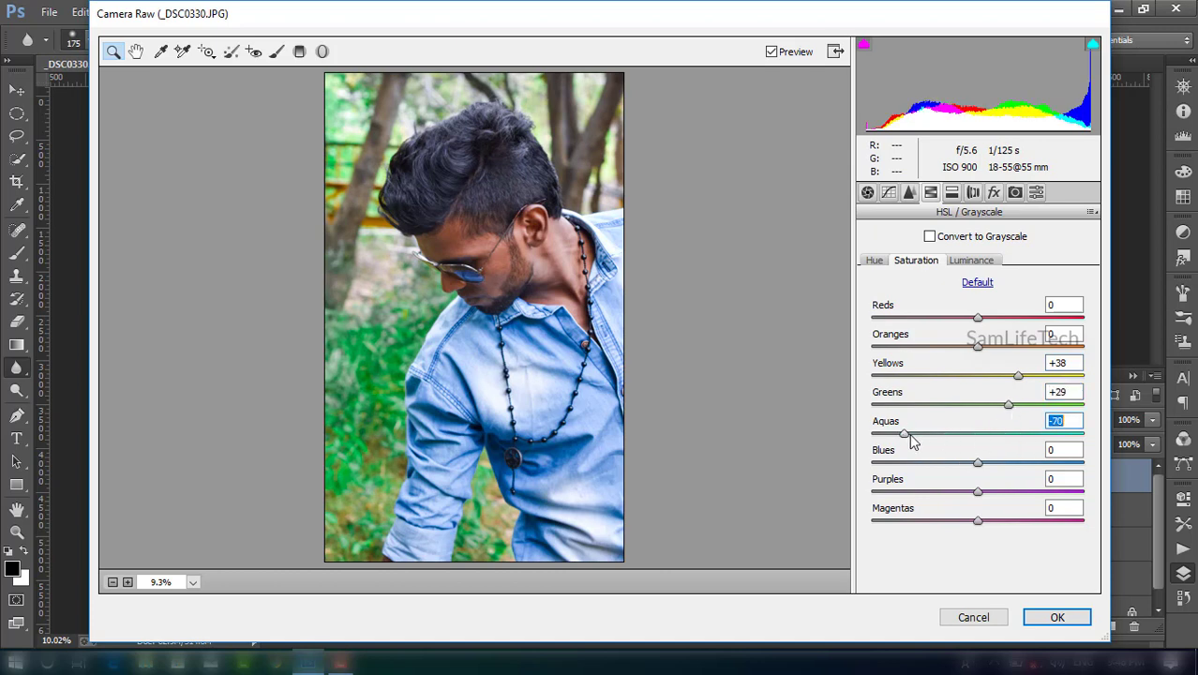
left_click_drag(914, 441, 948, 442)
Step: Darken Yellows luminance to -37, brighten Greens luminance, and apply the Camera Raw filter
left_click(971, 260)
left_click_drag(977, 381, 929, 383)
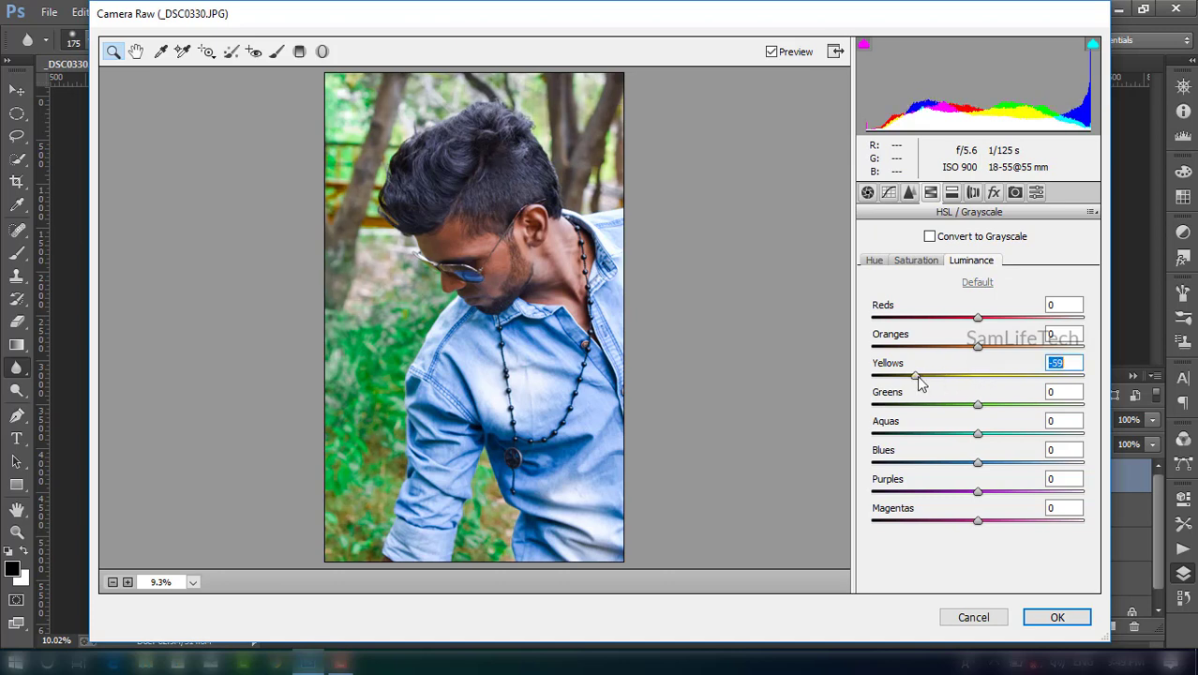
mouse_move(939, 383)
left_mouse_down()
mouse_move(1027, 413)
mouse_move(972, 415)
mouse_move(986, 412)
left_mouse_up()
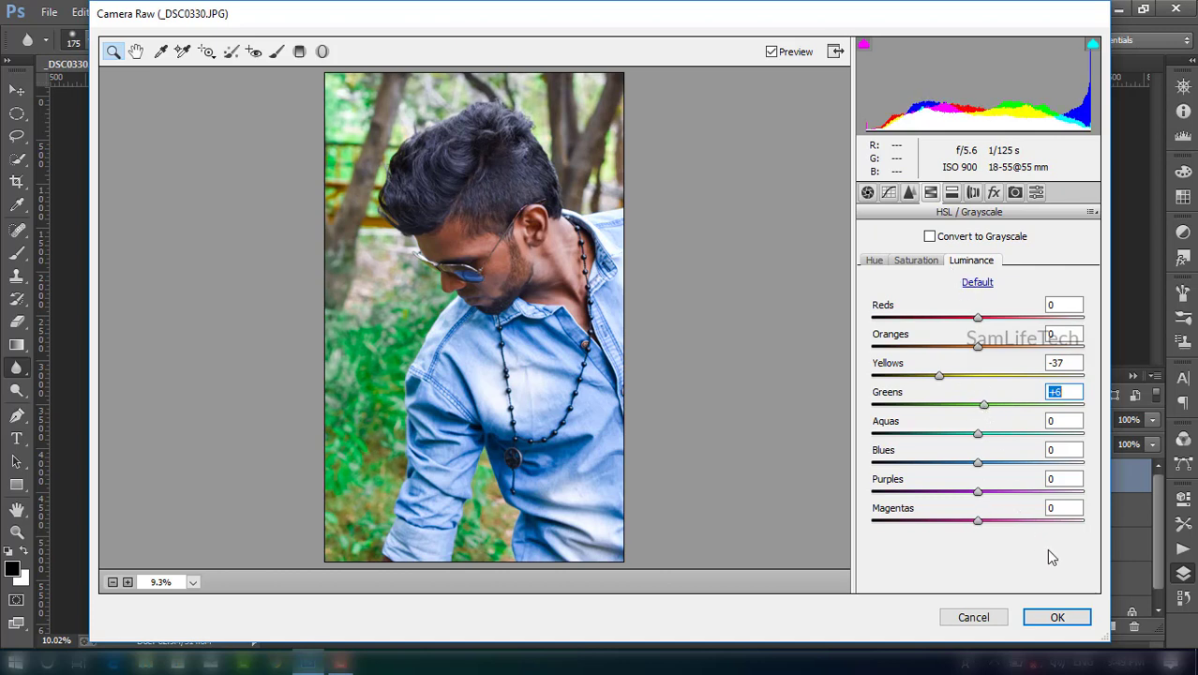
left_click(1057, 617)
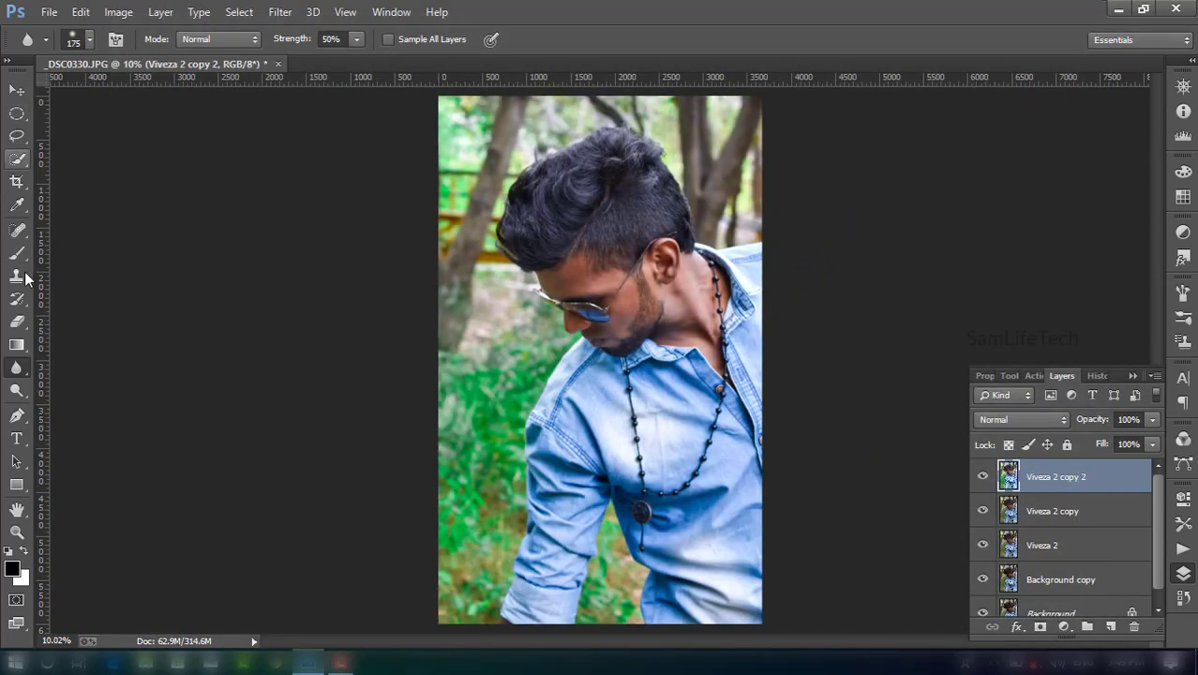
Step: Set the Brush tool's foreground colour to orange #f8af12
key("b")
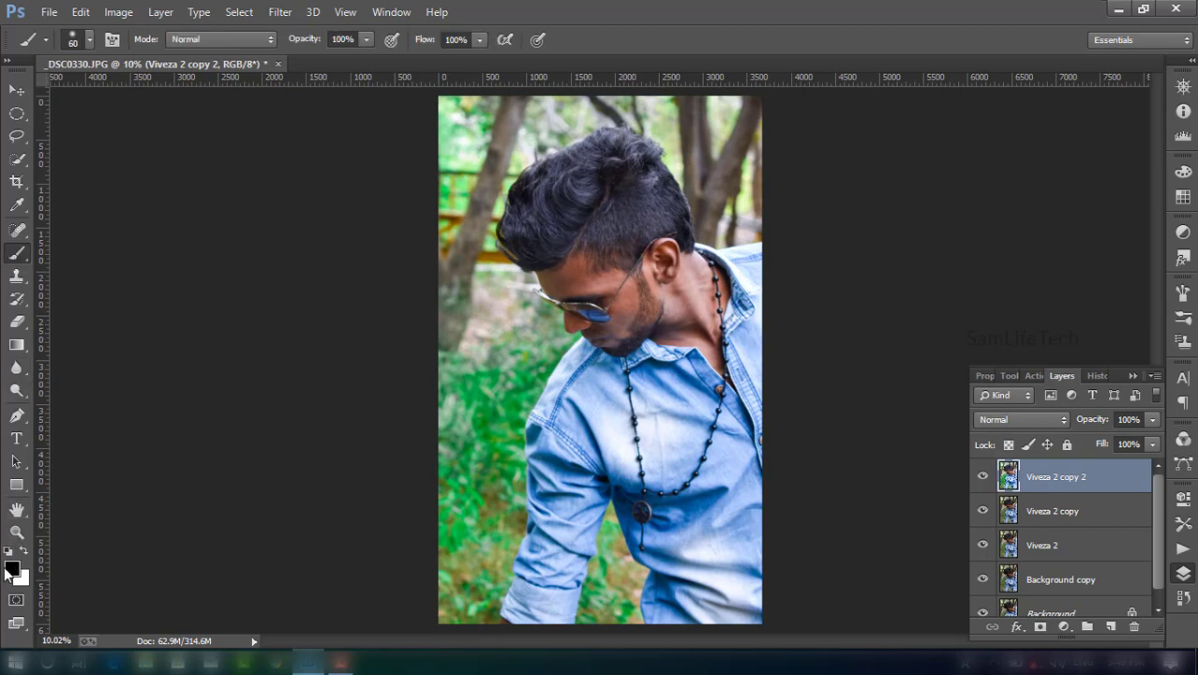
left_click(11, 569)
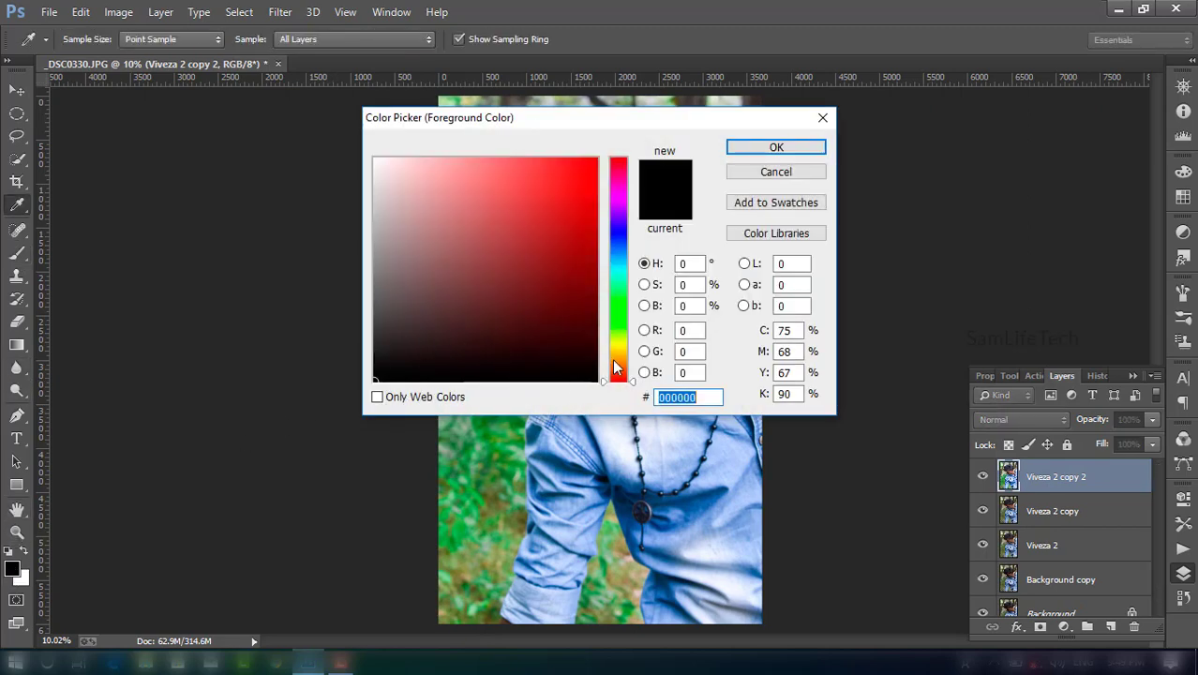
left_click_drag(618, 352, 620, 349)
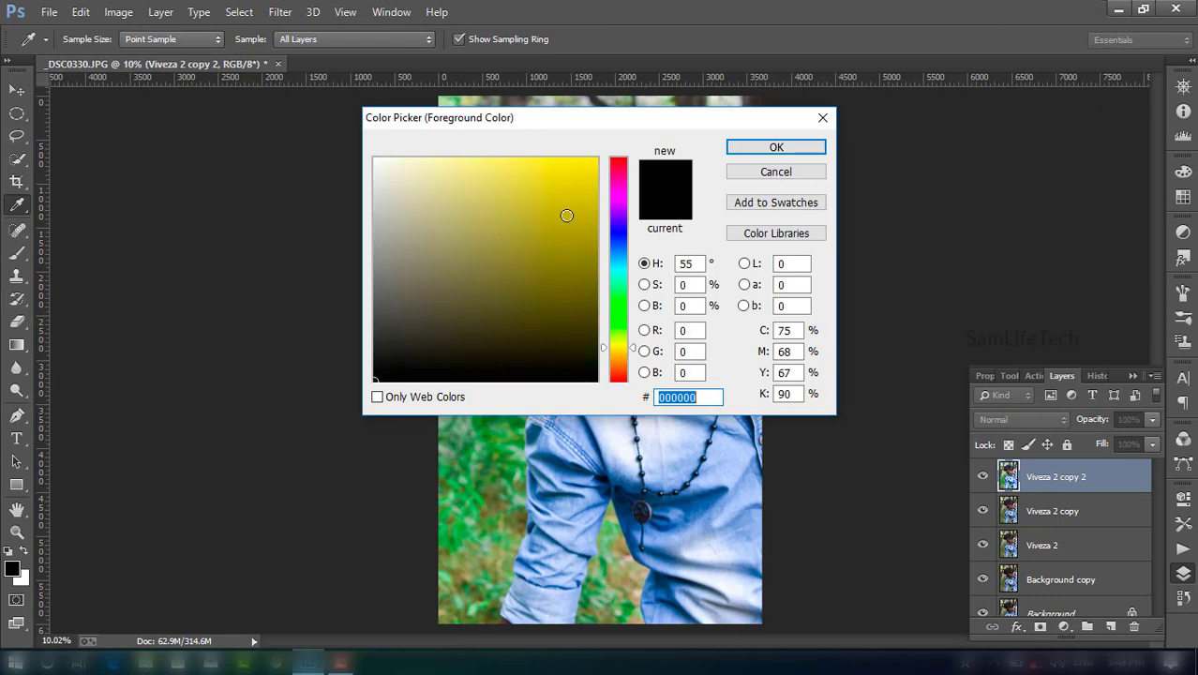
left_click_drag(573, 186, 581, 164)
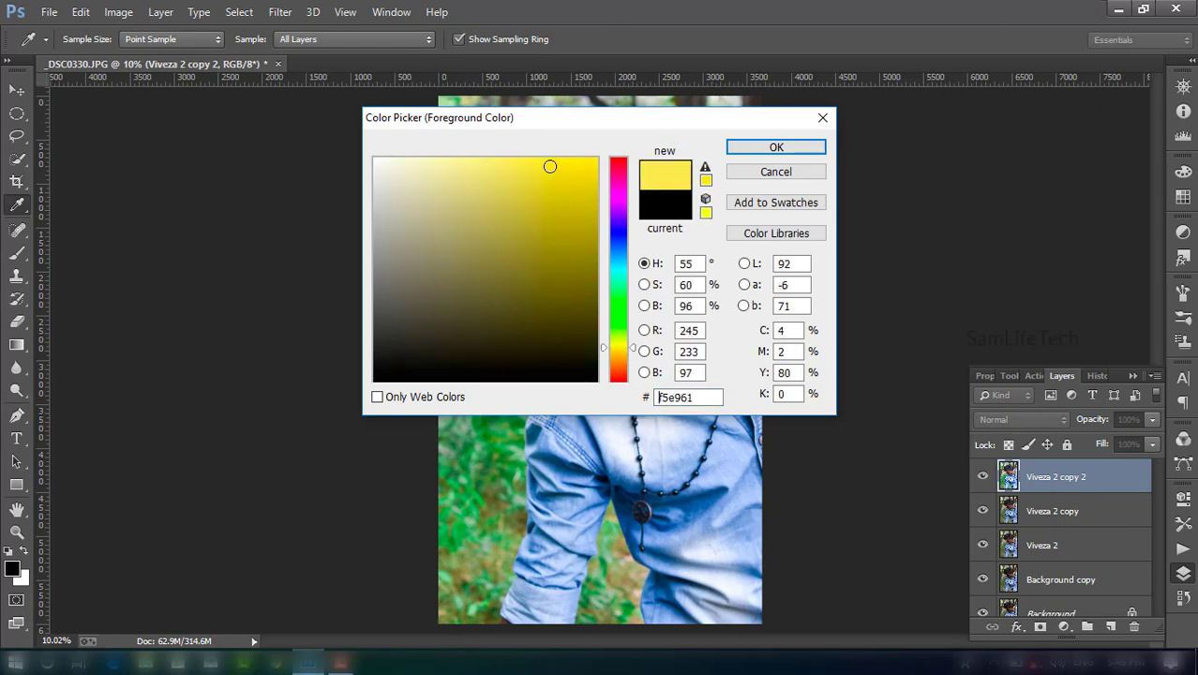
left_click_drag(623, 350, 622, 356)
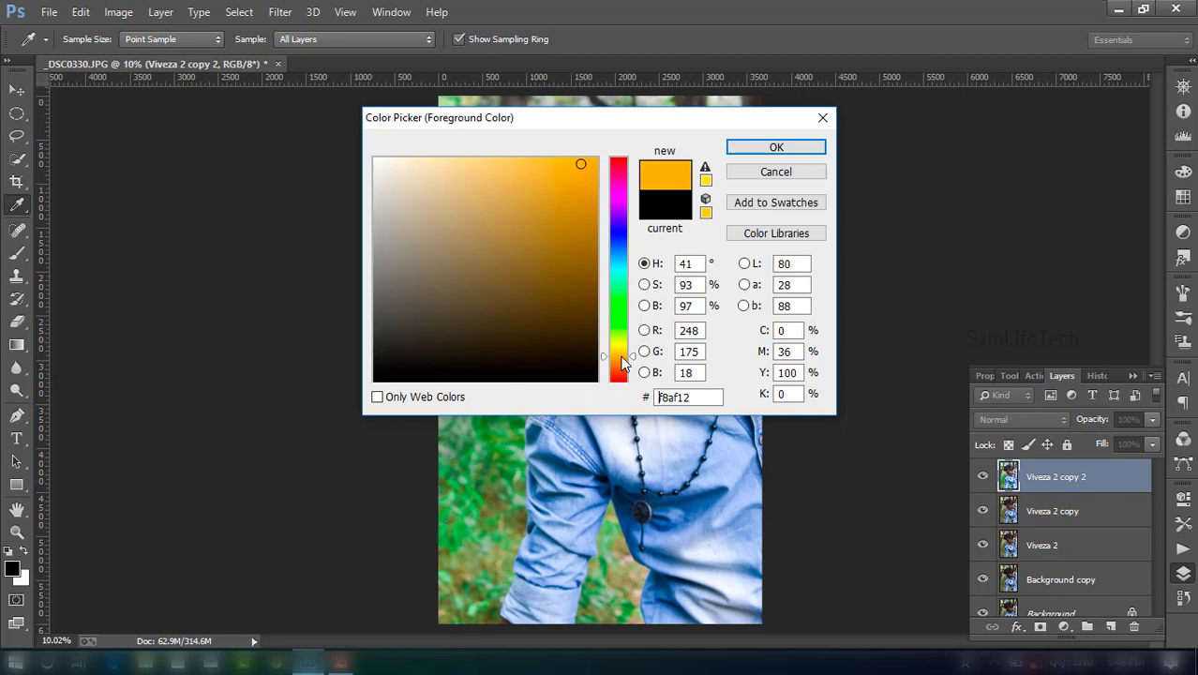
left_click(736, 159)
key("b")
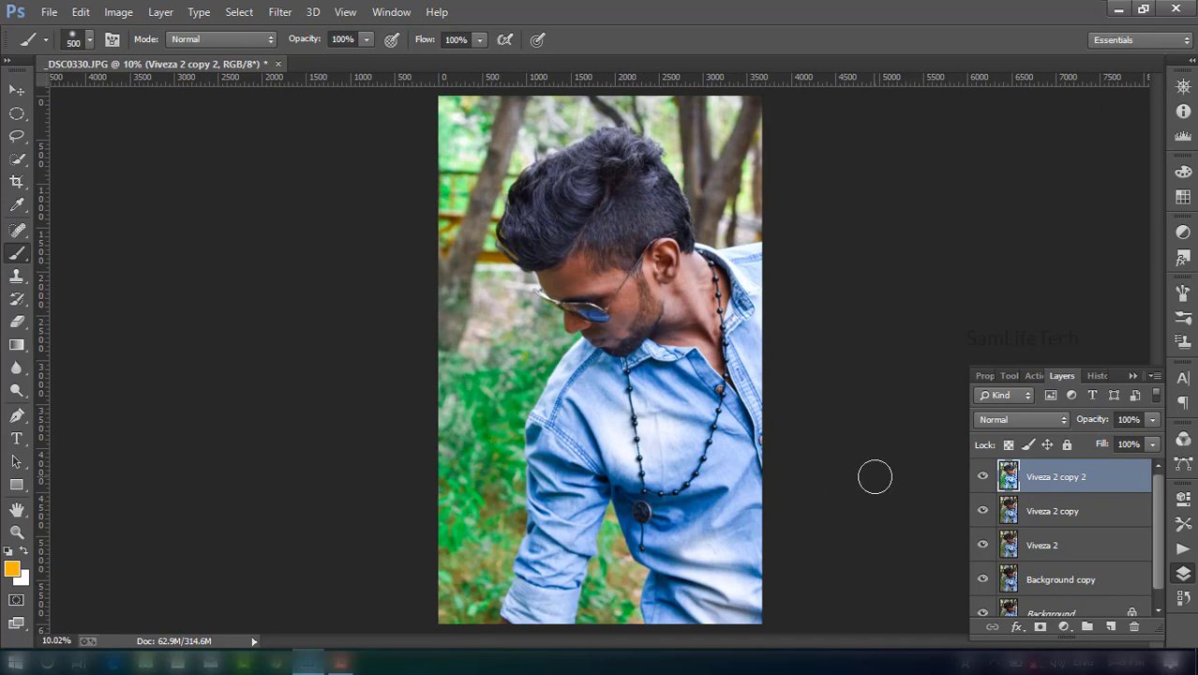
Step: Paint an orange soft dab on a new layer and enlarge it with Free Transform
left_click(1107, 626)
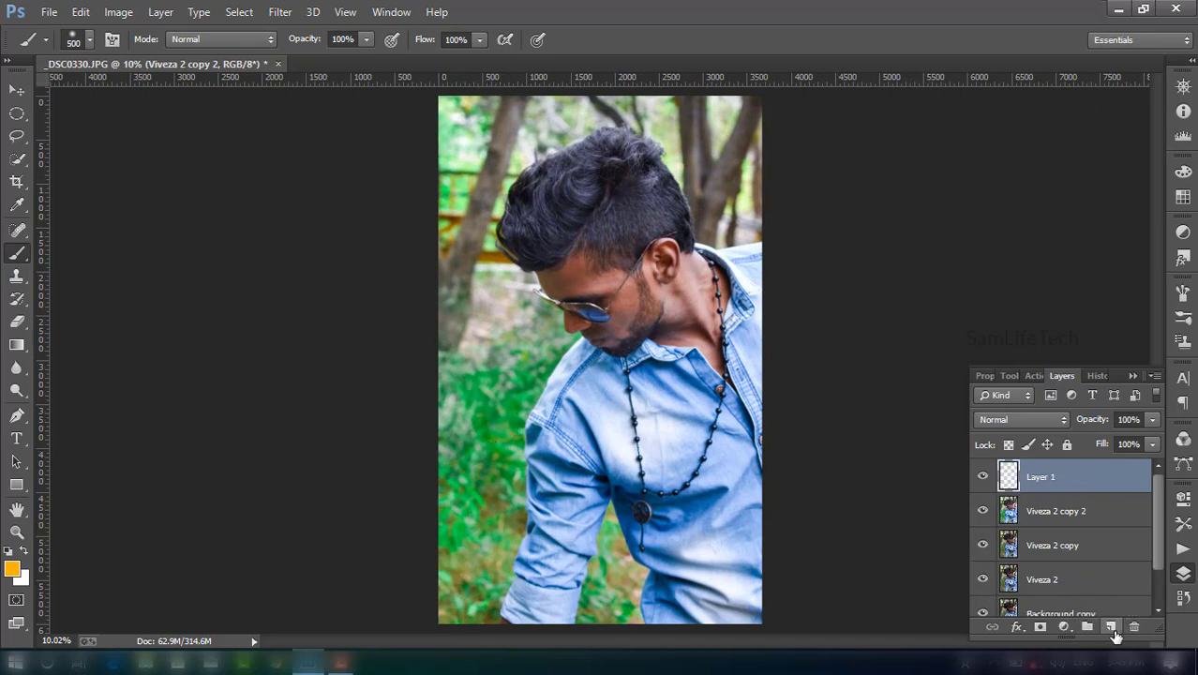
left_click(496, 393)
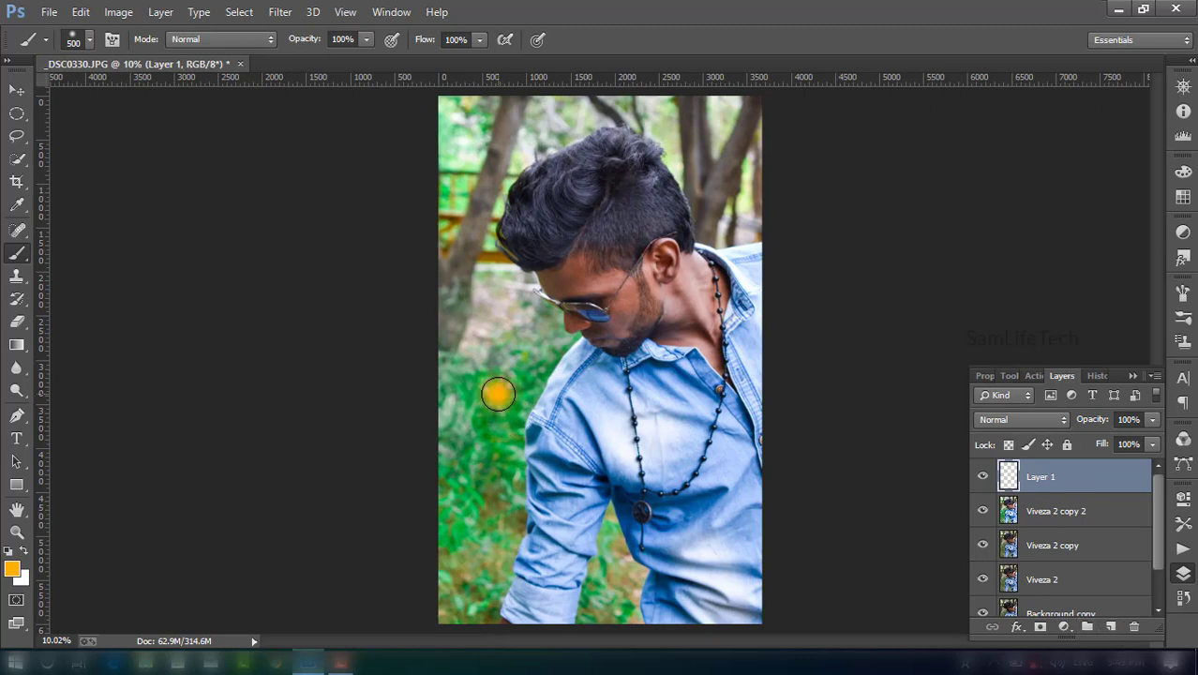
left_click(15, 91)
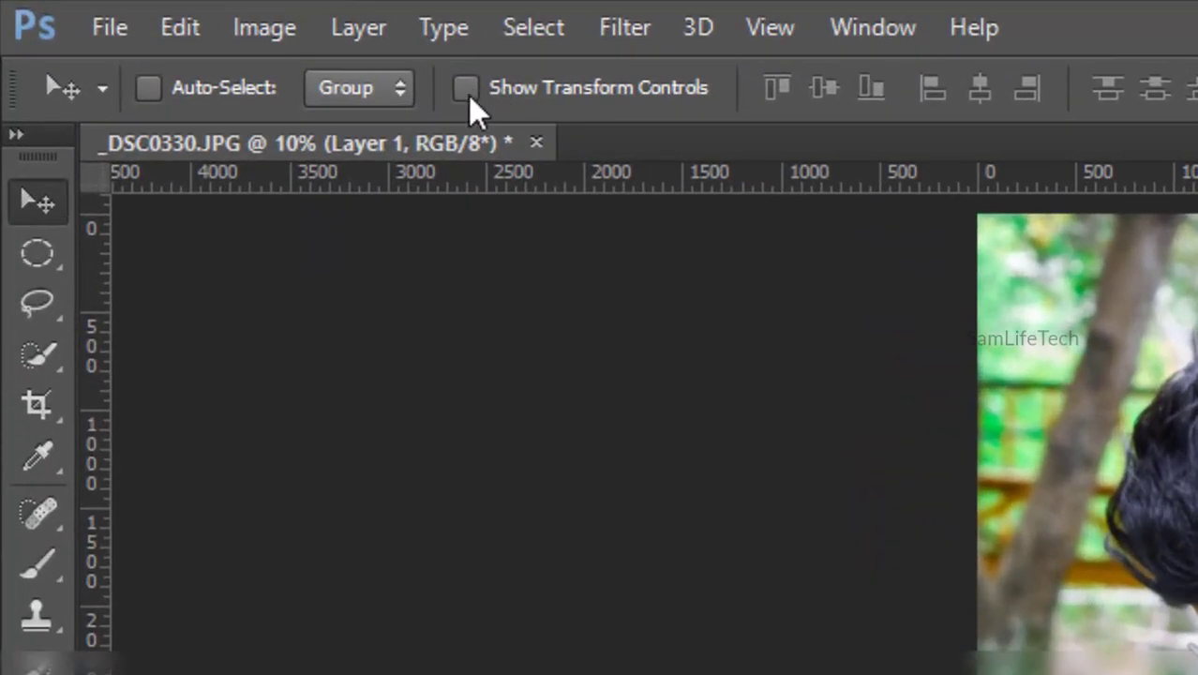
left_click(466, 88)
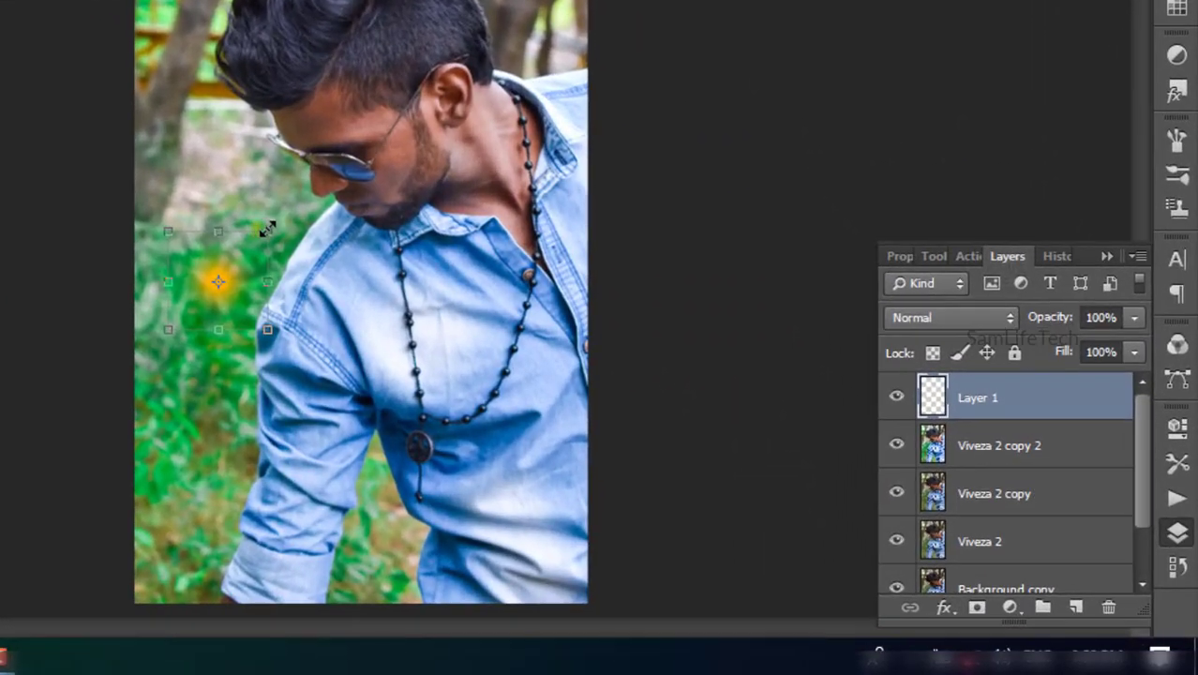
mouse_move(444, 316)
left_mouse_down()
mouse_move(326, 215)
mouse_move(468, 147)
left_mouse_up()
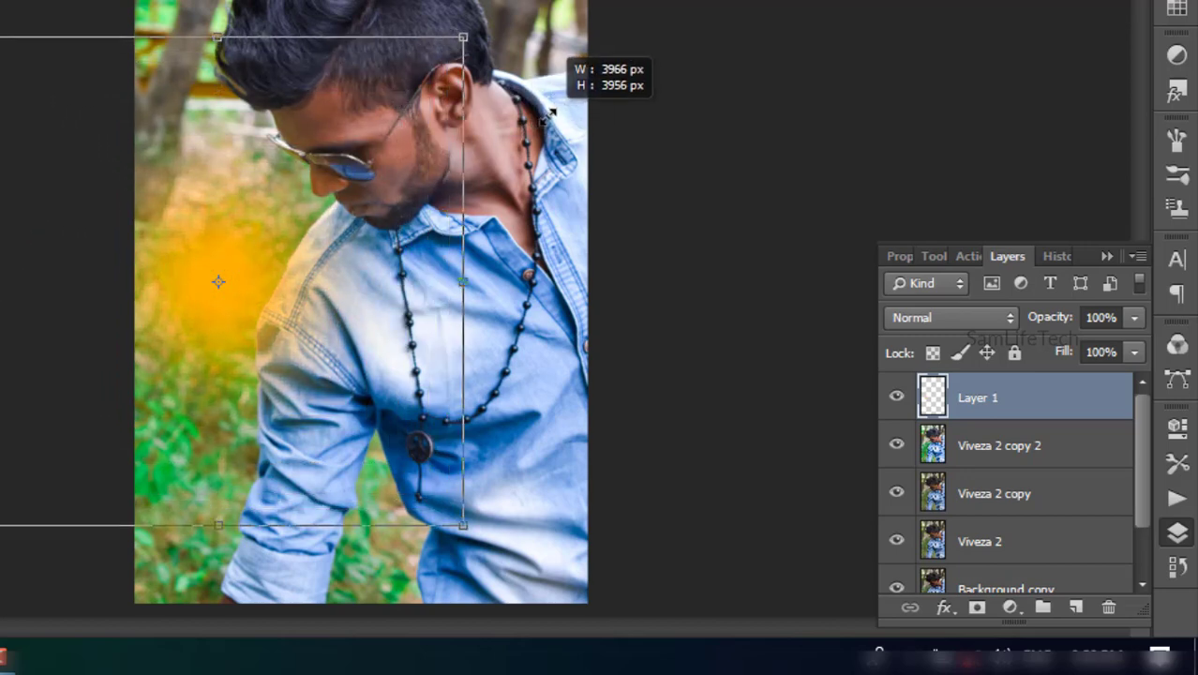
left_click_drag(468, 147, 572, 108)
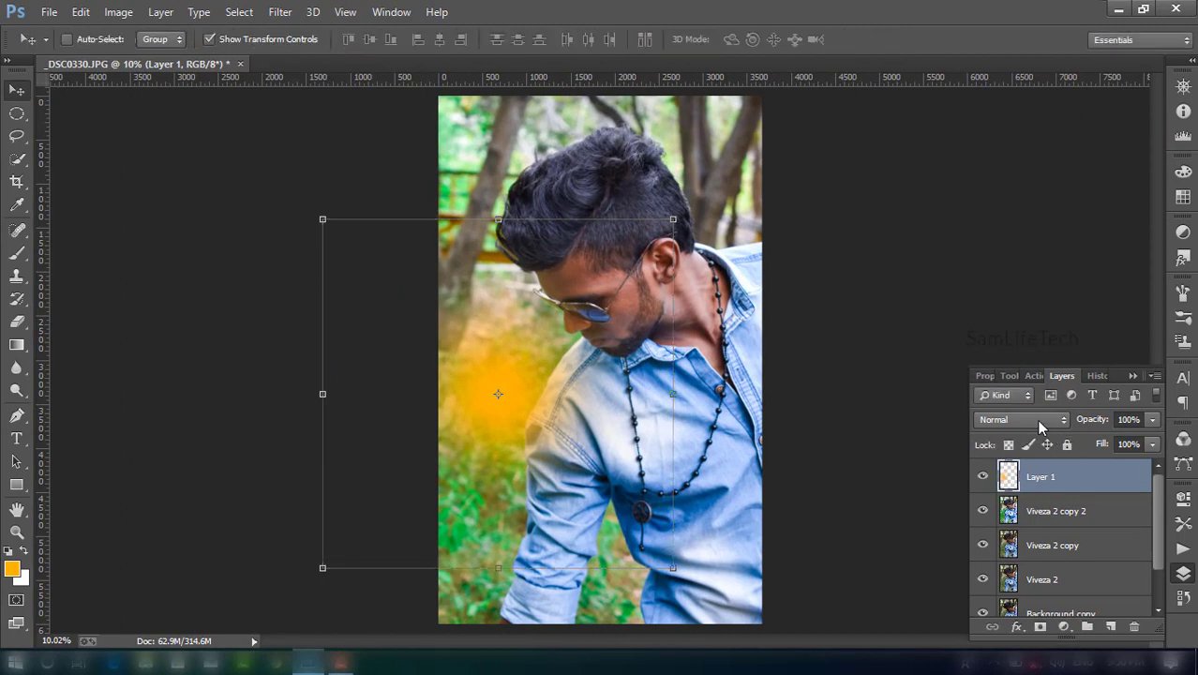
Step: Set the orange layer to Color blend mode and move the glow to the top-right trees
left_click(1038, 424)
left_click(1003, 421)
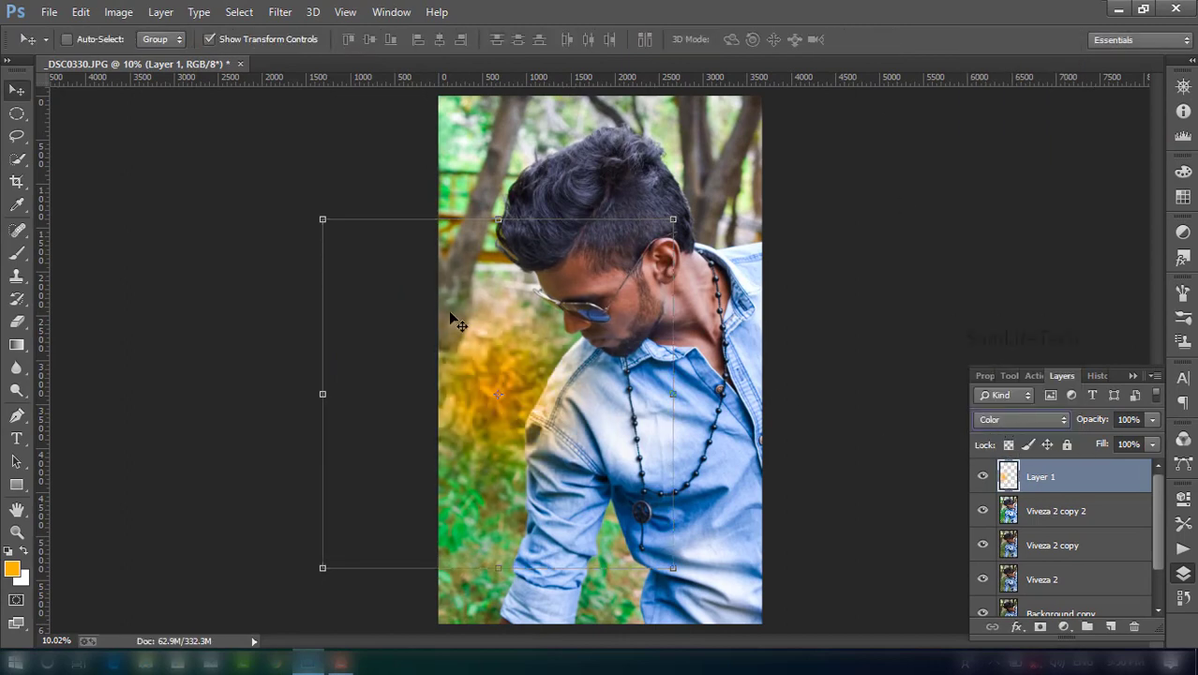
left_click_drag(551, 415, 798, 122)
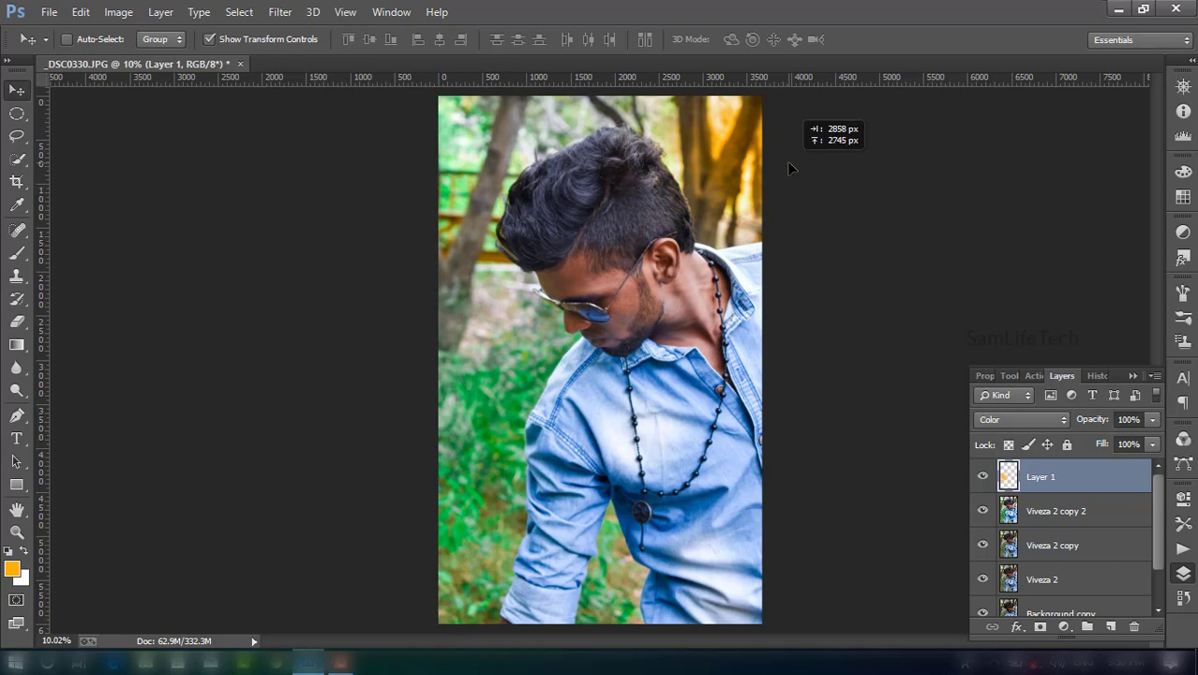
left_click(1045, 423)
left_click(1020, 404)
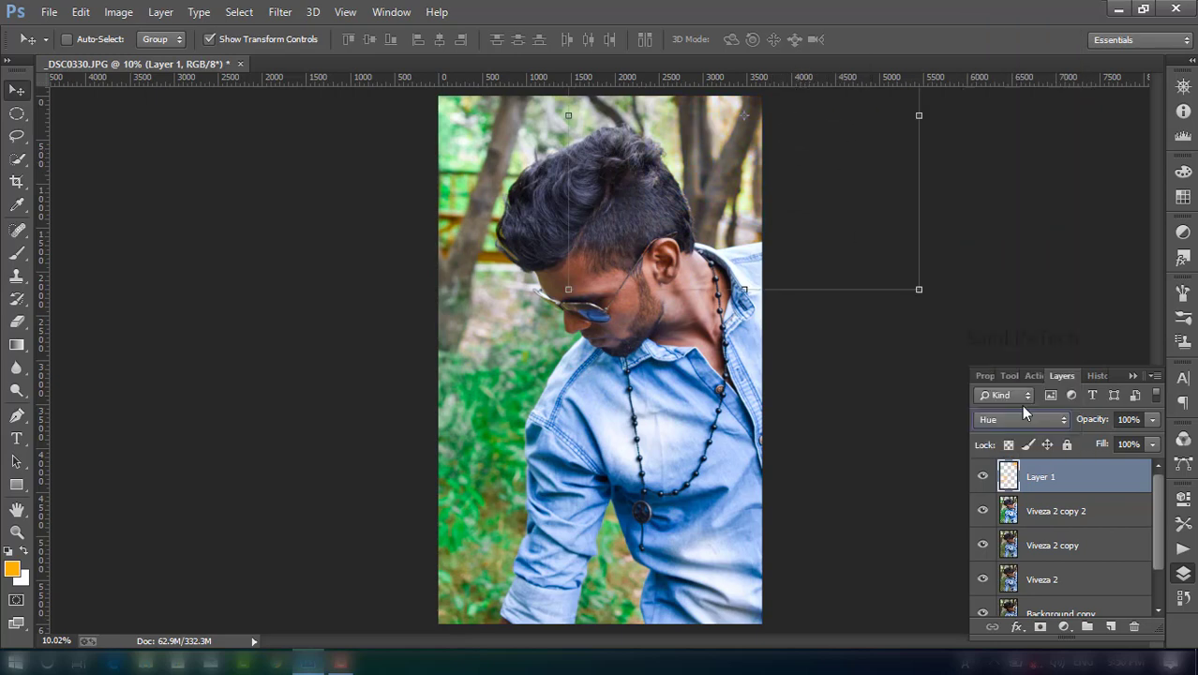
mouse_move(605, 209)
left_mouse_down()
mouse_move(720, 375)
mouse_move(848, 159)
mouse_move(827, 215)
left_mouse_up()
left_click(1021, 419)
left_click(985, 429)
left_click(1061, 516)
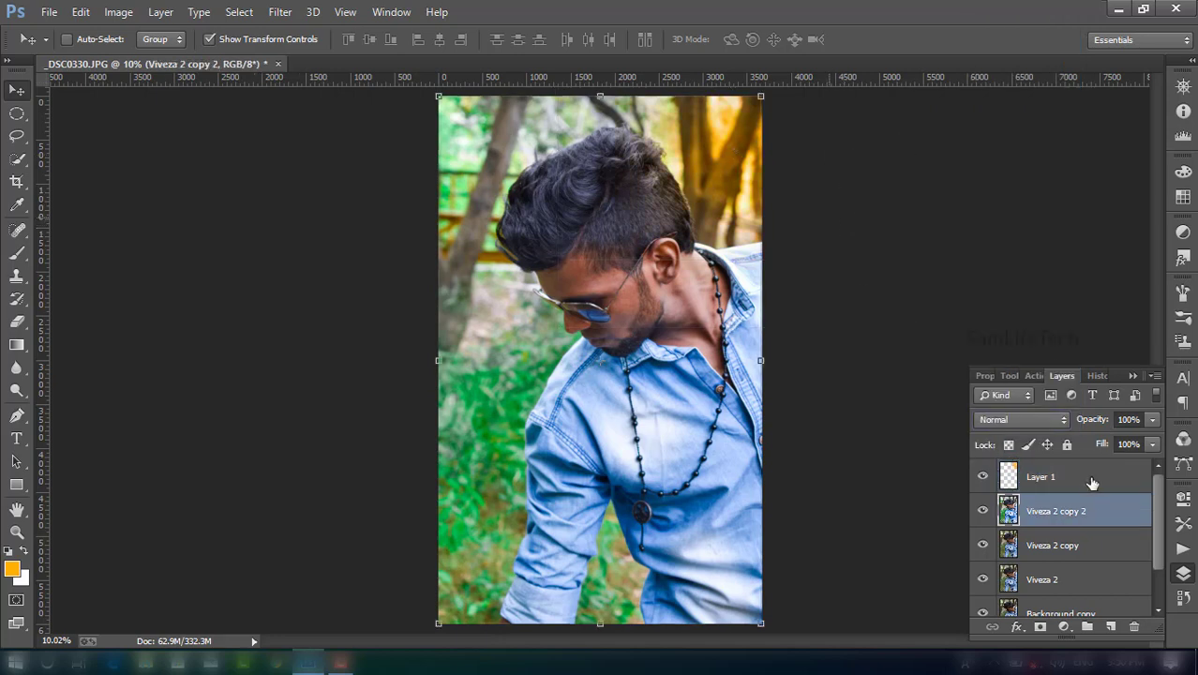
left_click(1071, 483)
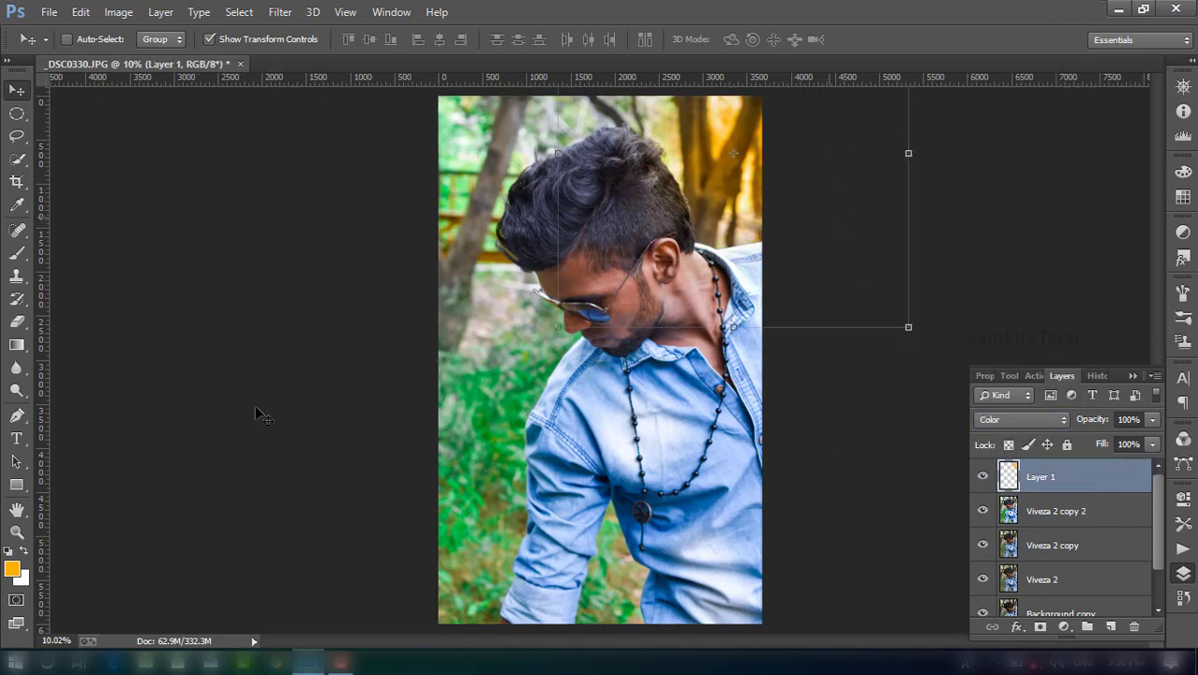
Step: Add a new layer, select the Brush tool, zoom into the sunglasses, and shrink the brush
left_click(1112, 627)
left_click(17, 253)
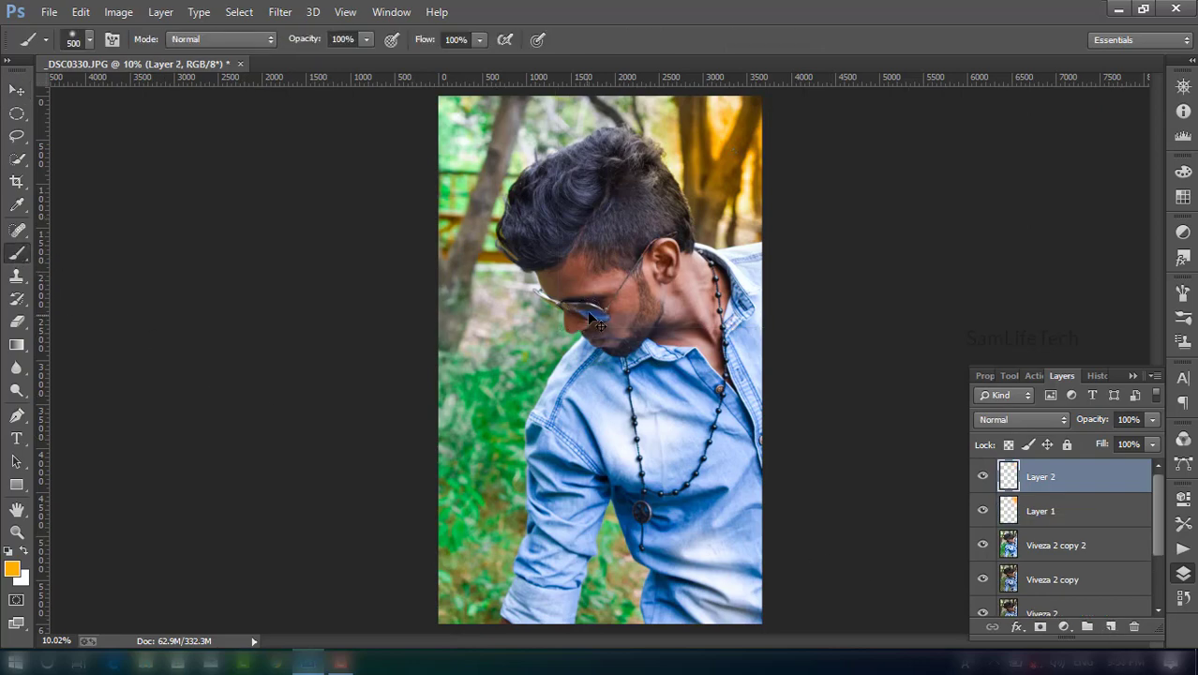
scroll(589, 319, "up", 1)
scroll(572, 243, "up", 2)
scroll(548, 267, "up", 1)
scroll(487, 365, "up", 1)
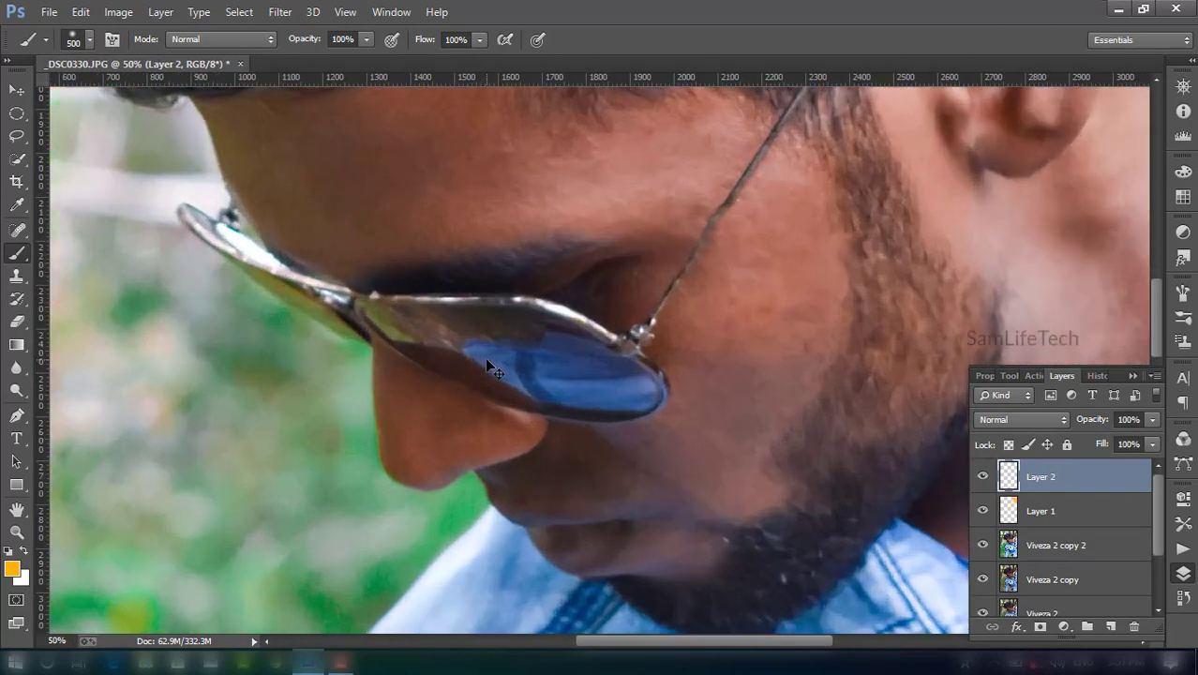
scroll(486, 360, "up", 1)
key("bracketleft")
key("bracketleft")
key("bracketleft")
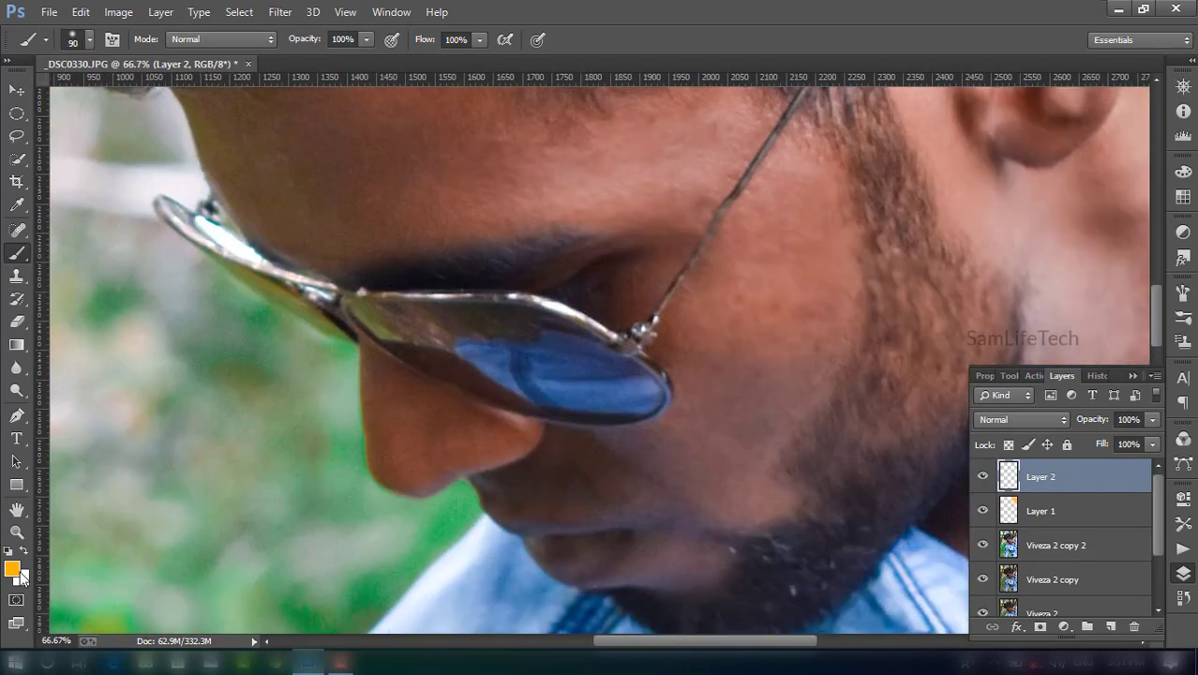
Step: Paint both lenses solid blue #12aaf8, then zoom out to 33.3%
left_click(14, 568)
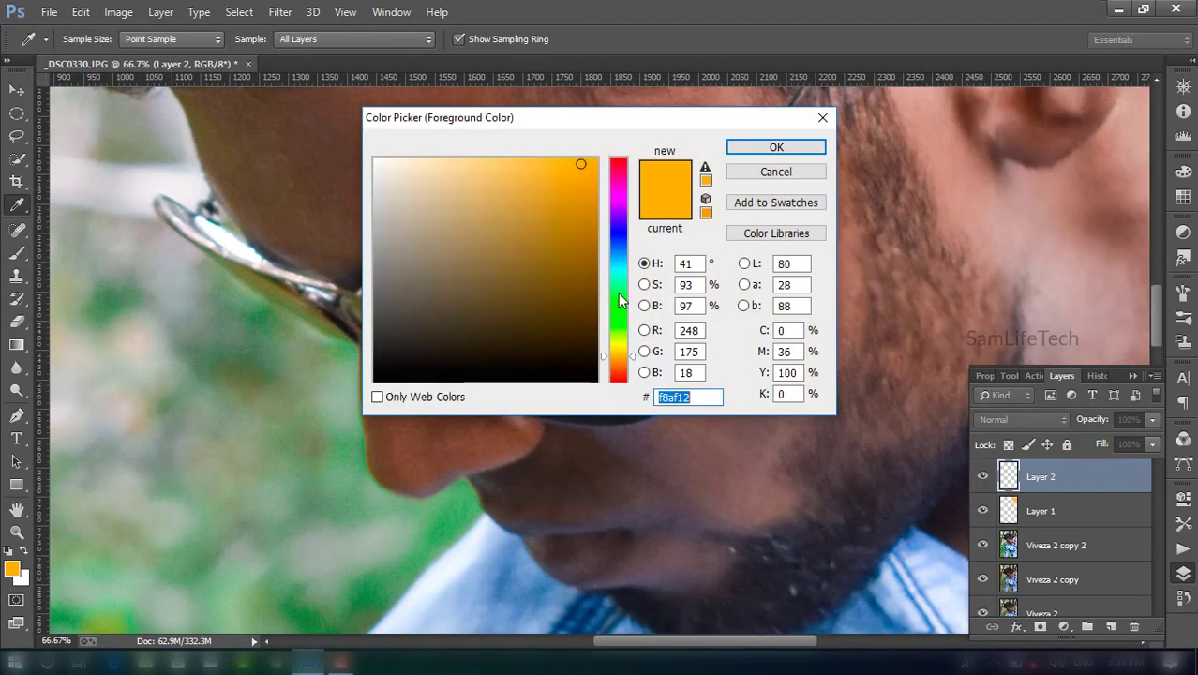
left_click(620, 262)
left_click(776, 147)
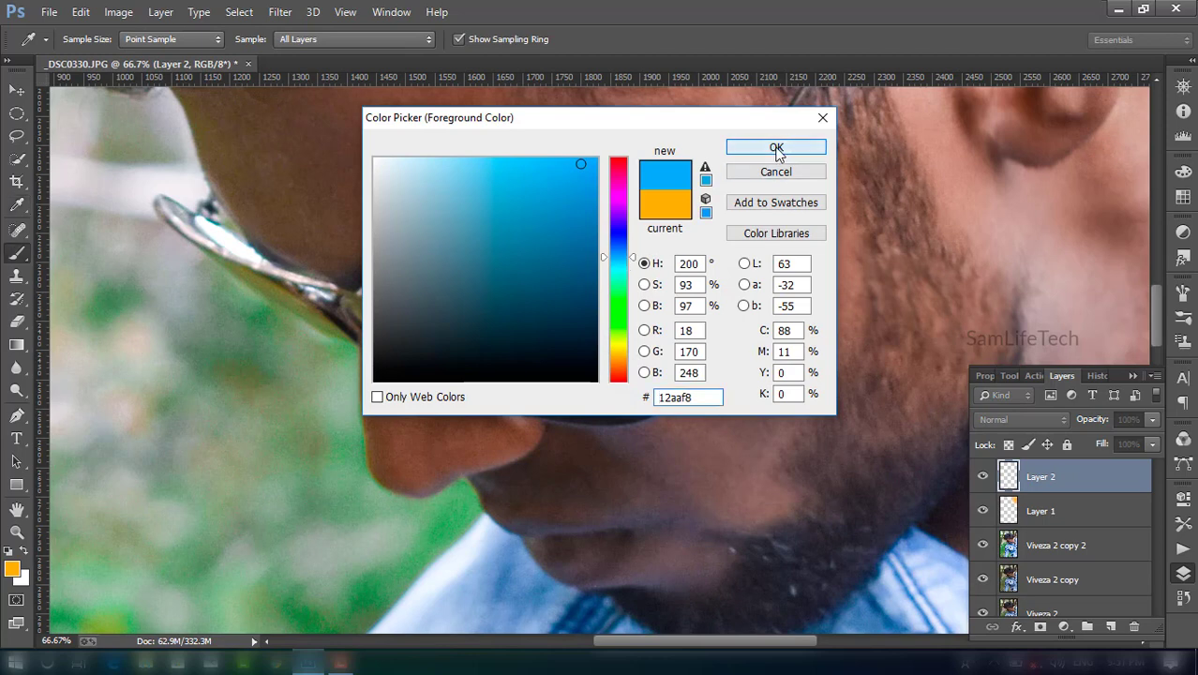
left_click(485, 352)
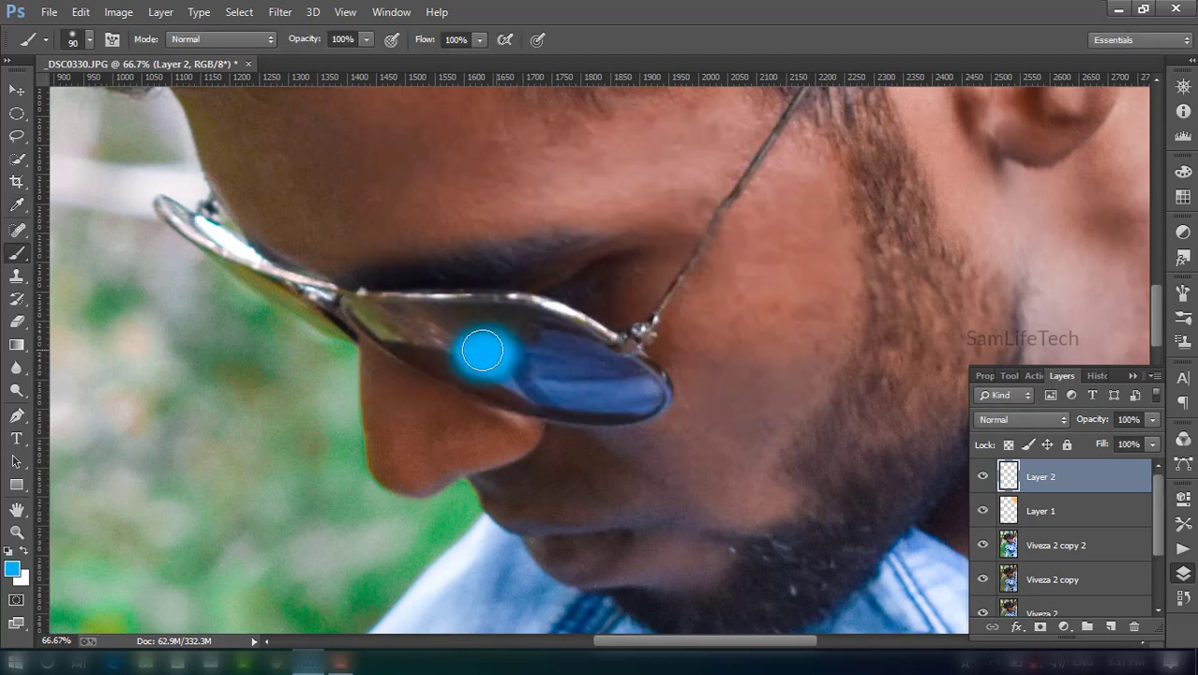
key("bracketleft")
key("bracketleft")
key("bracketleft")
mouse_move(436, 334)
left_mouse_down()
mouse_move(379, 321)
mouse_move(577, 342)
mouse_move(556, 401)
mouse_move(398, 345)
mouse_move(513, 335)
mouse_move(525, 389)
mouse_move(604, 373)
left_mouse_up()
key("bracketleft")
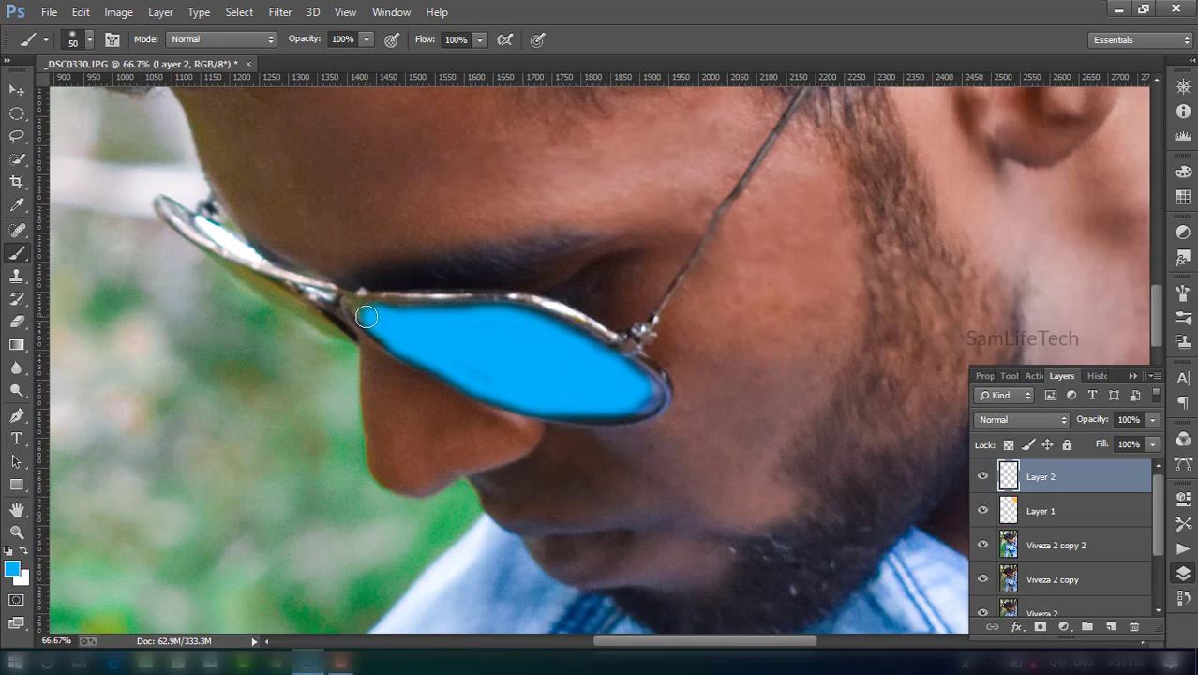
key("ctrl+minus")
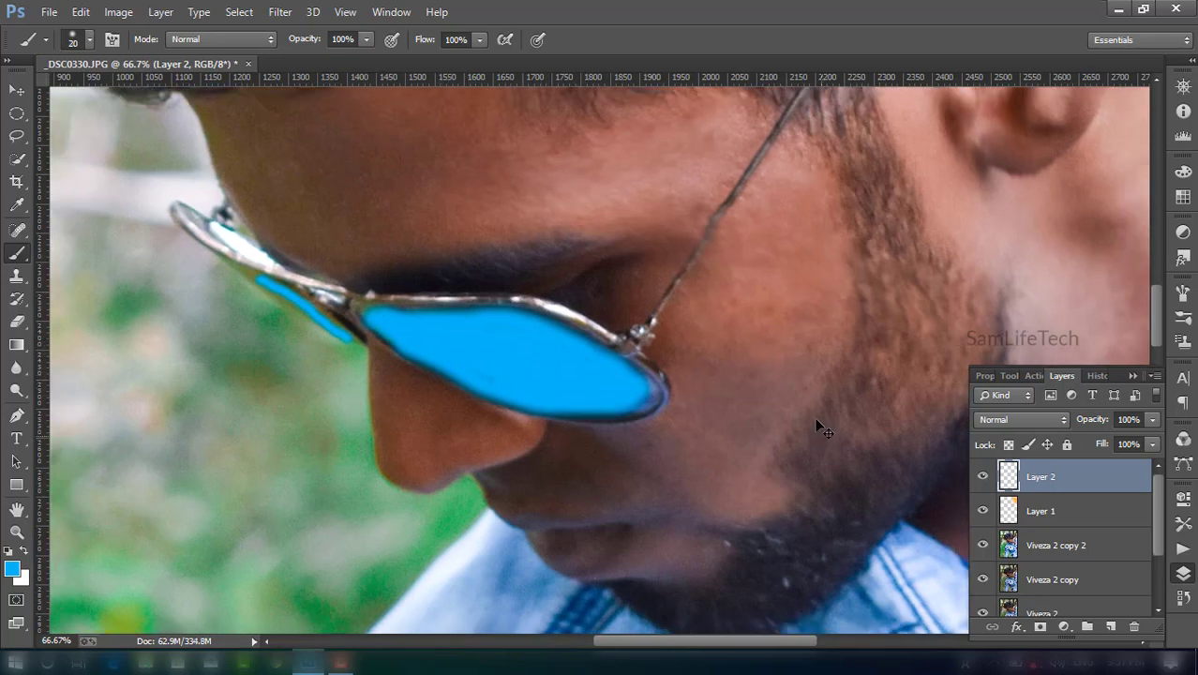
key("ctrl+minus")
Step: Set Layer 2's blue lens paint to Color blend mode and check the glasses up close
left_click(1038, 418)
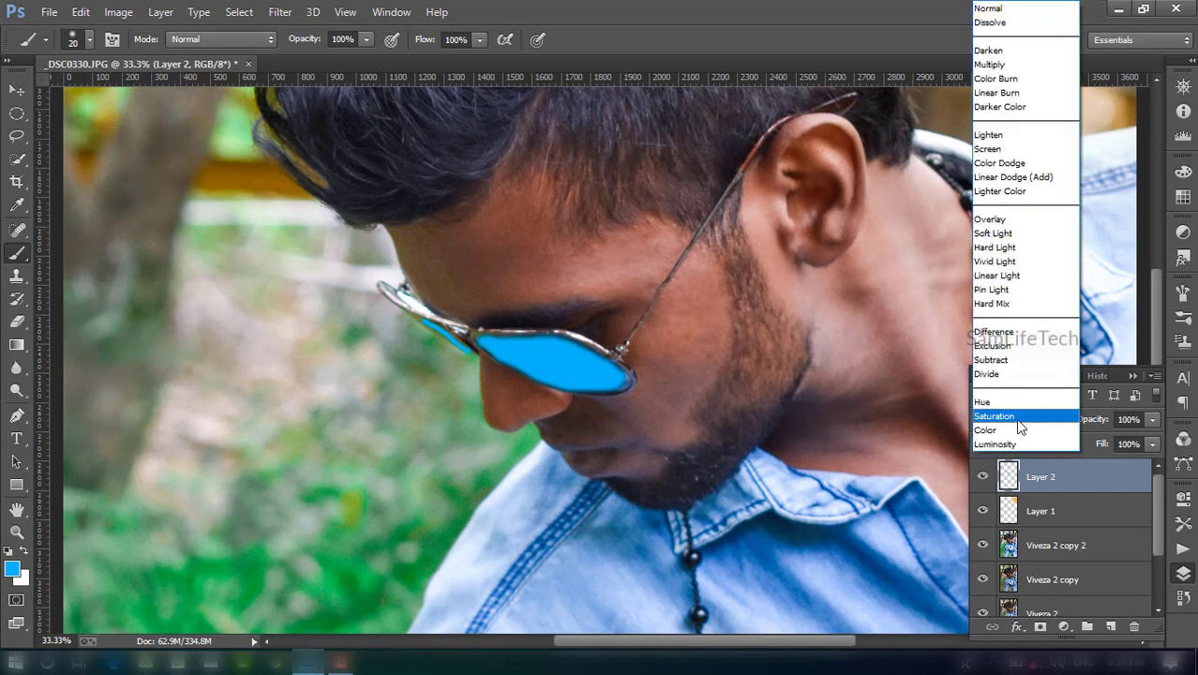
left_click(995, 428)
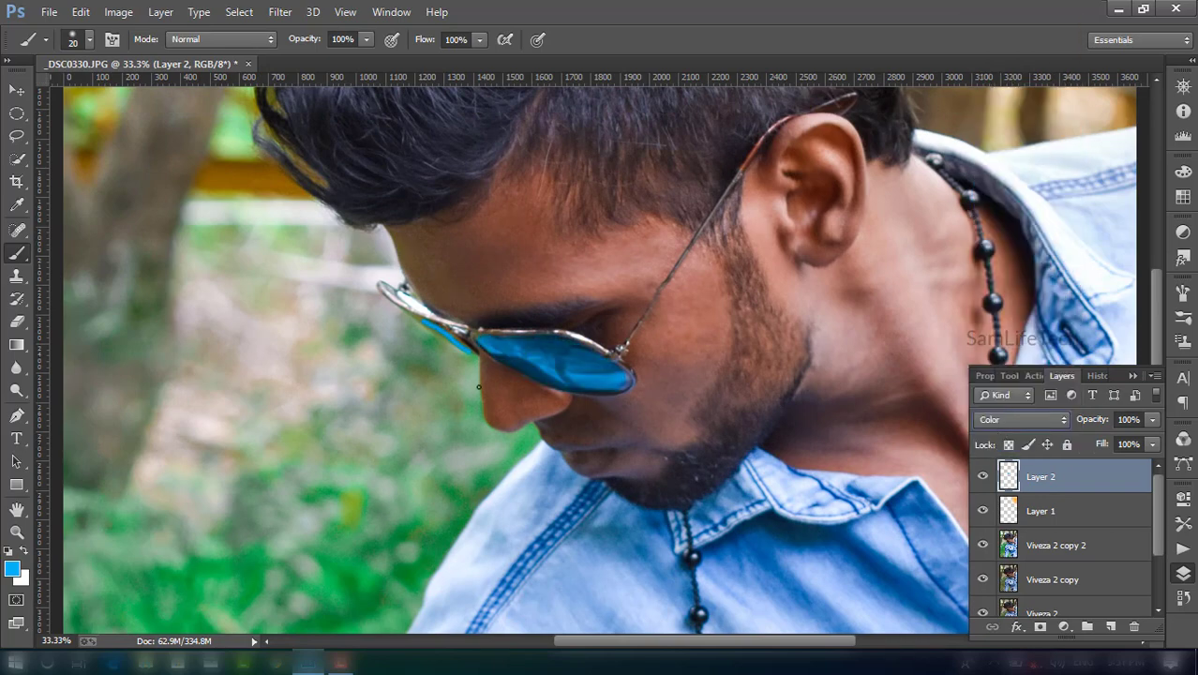
key("ctrl+plus")
key("ctrl+plus")
key("ctrl+plus")
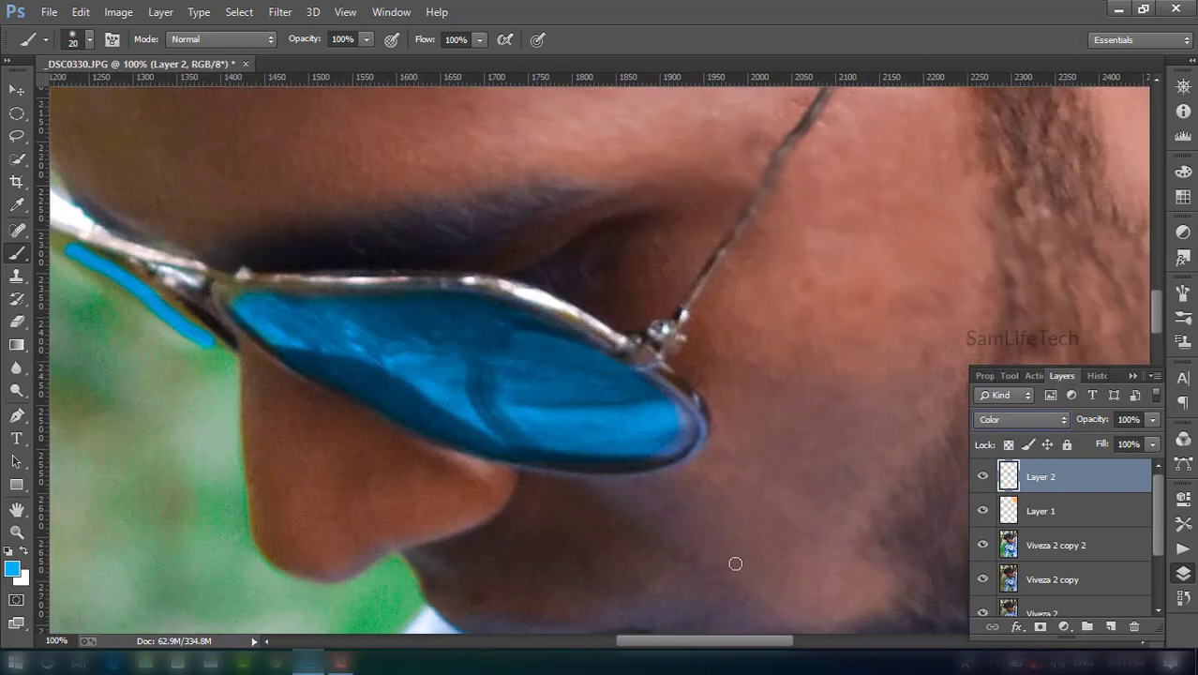
scroll(562, 261, "left", 5)
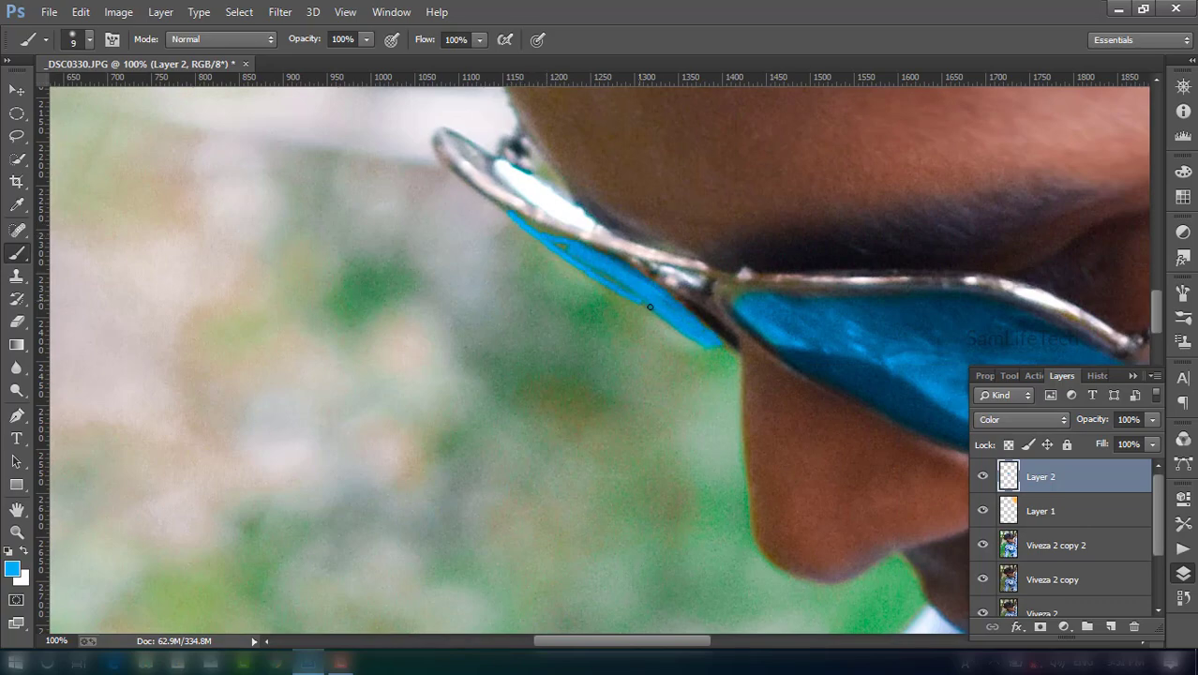
key("ctrl+minus")
key("ctrl+minus")
key("ctrl+minus")
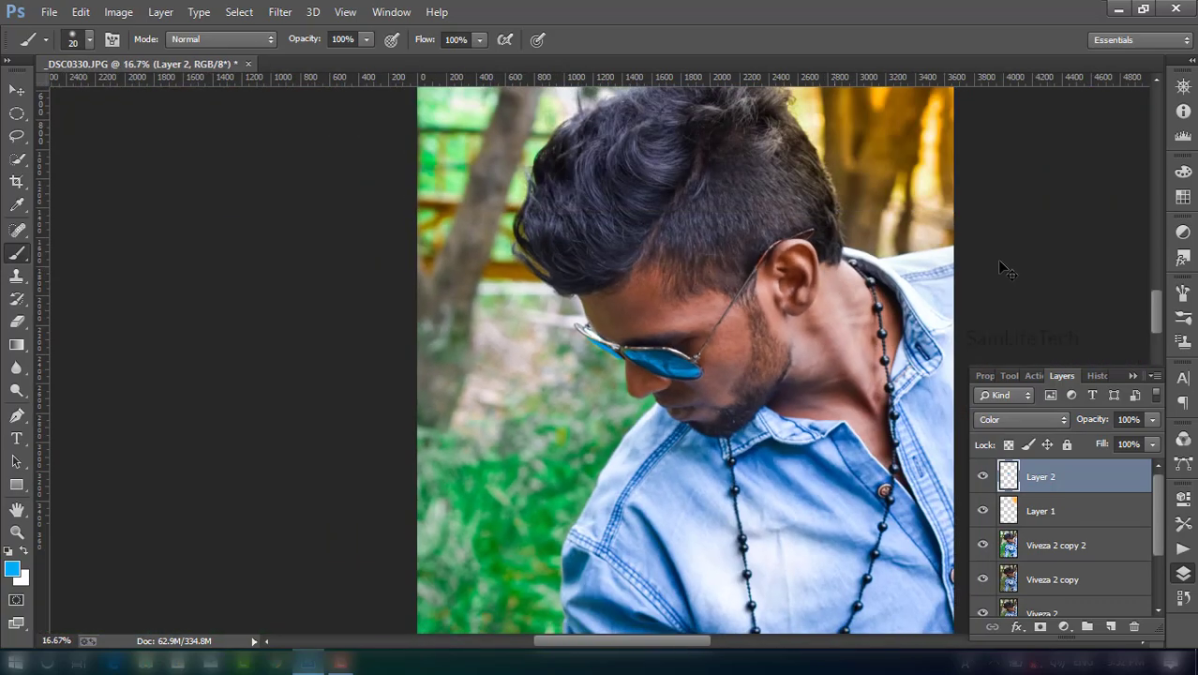
key("ctrl+minus")
key("ctrl+minus")
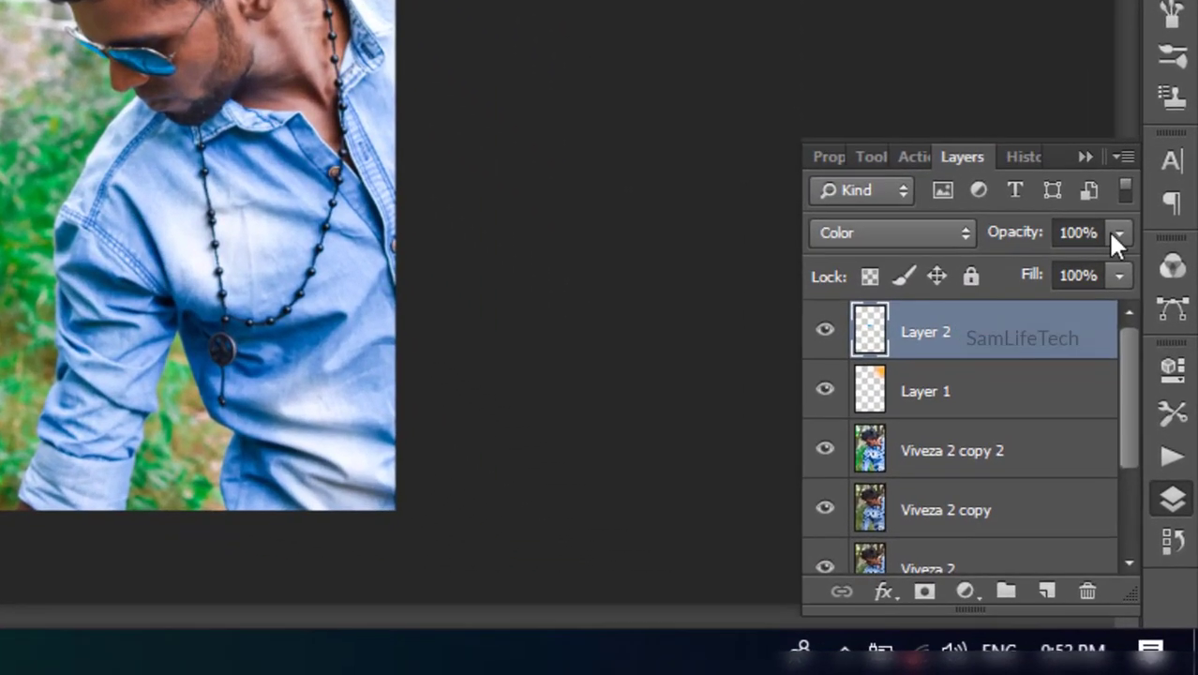
Step: Lower Layer 2 opacity to 57% and add Layer 1 and Viveza 2 copy 2 to the selection
left_click(1152, 419)
left_click_drag(1152, 439, 1139, 442)
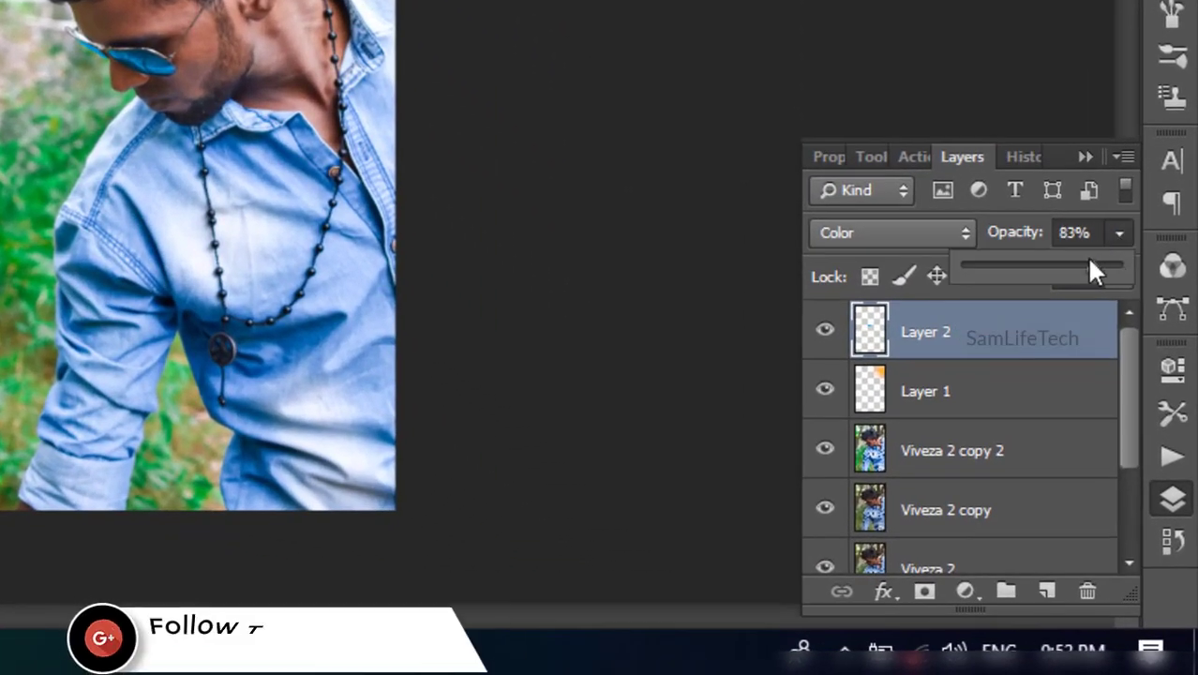
left_click_drag(1088, 259, 1051, 261)
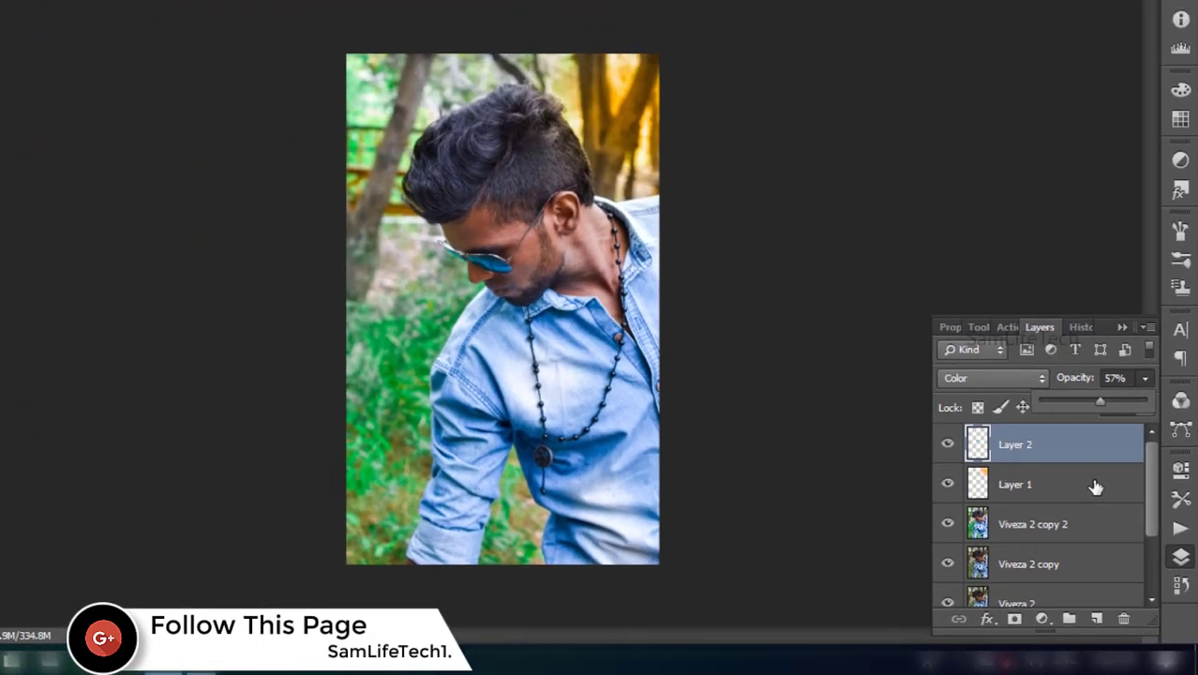
left_click(1094, 486, "ctrl")
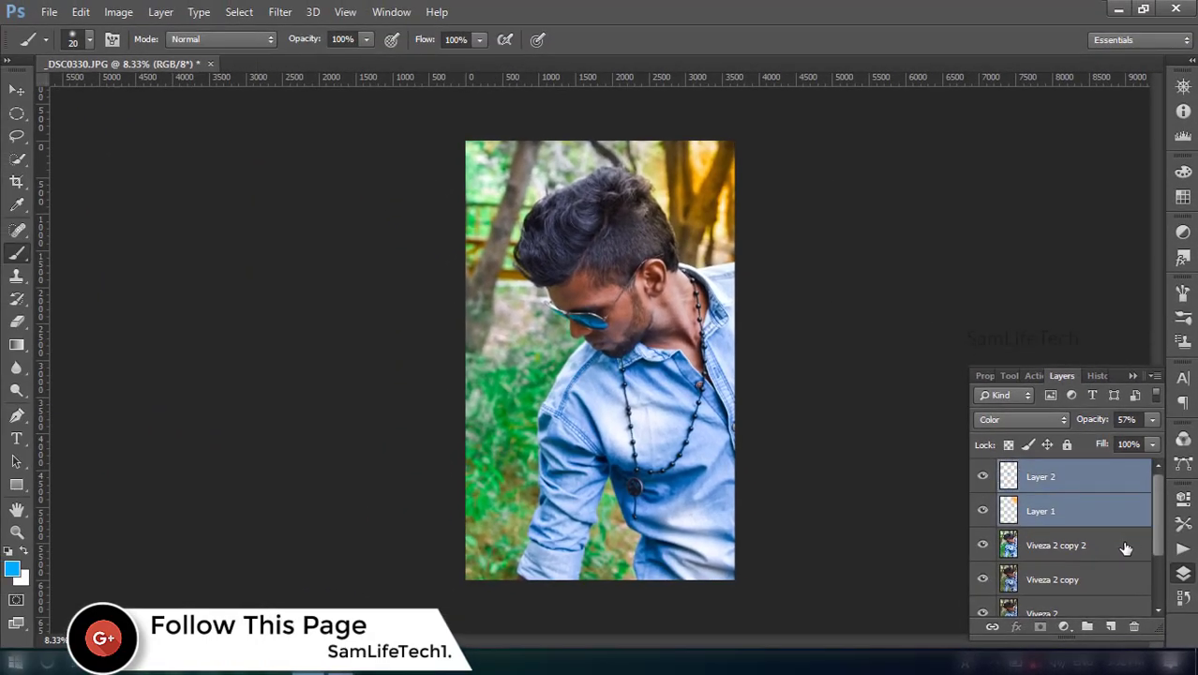
left_click(1125, 548, "ctrl")
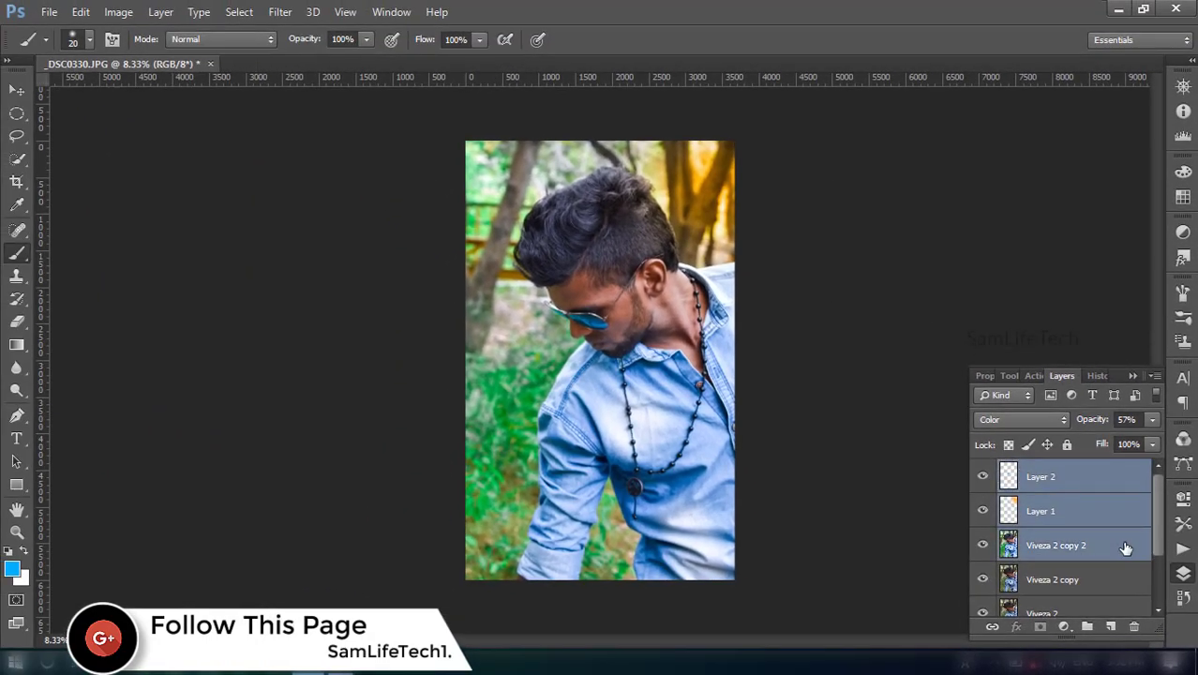
Step: Merge Layer 2, Layer 1 and Viveza 2 copy 2 into Layer 2, then duplicate it as Layer 2 copy
right_click(1126, 548)
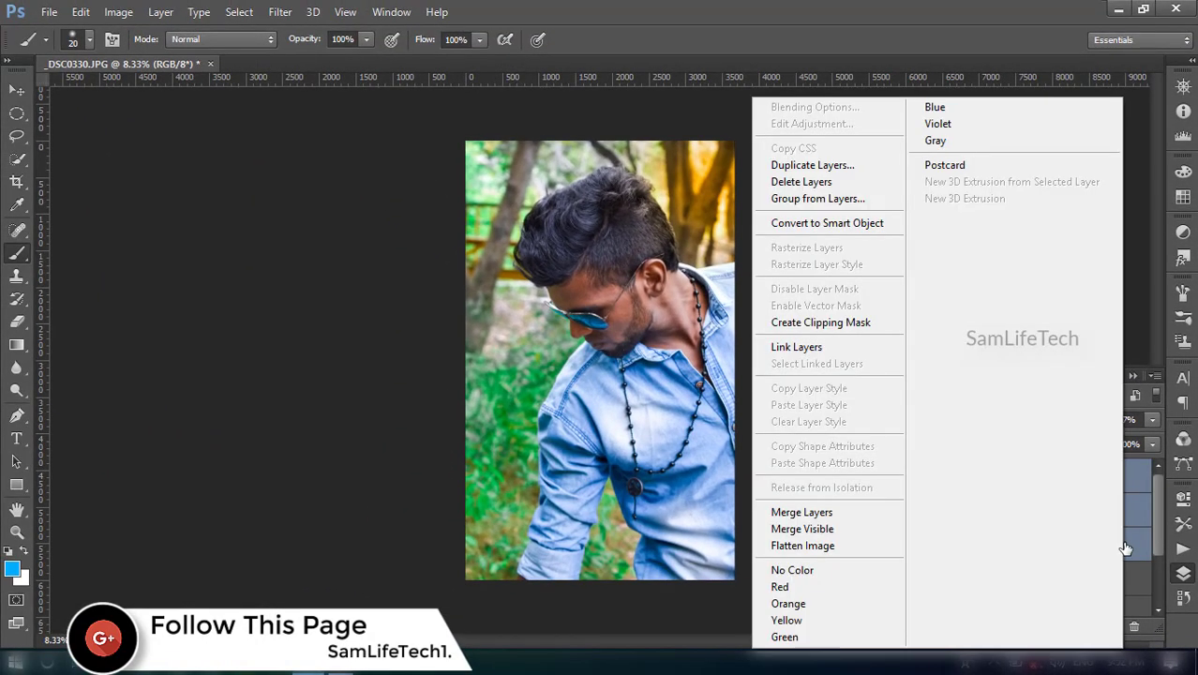
left_click(829, 515)
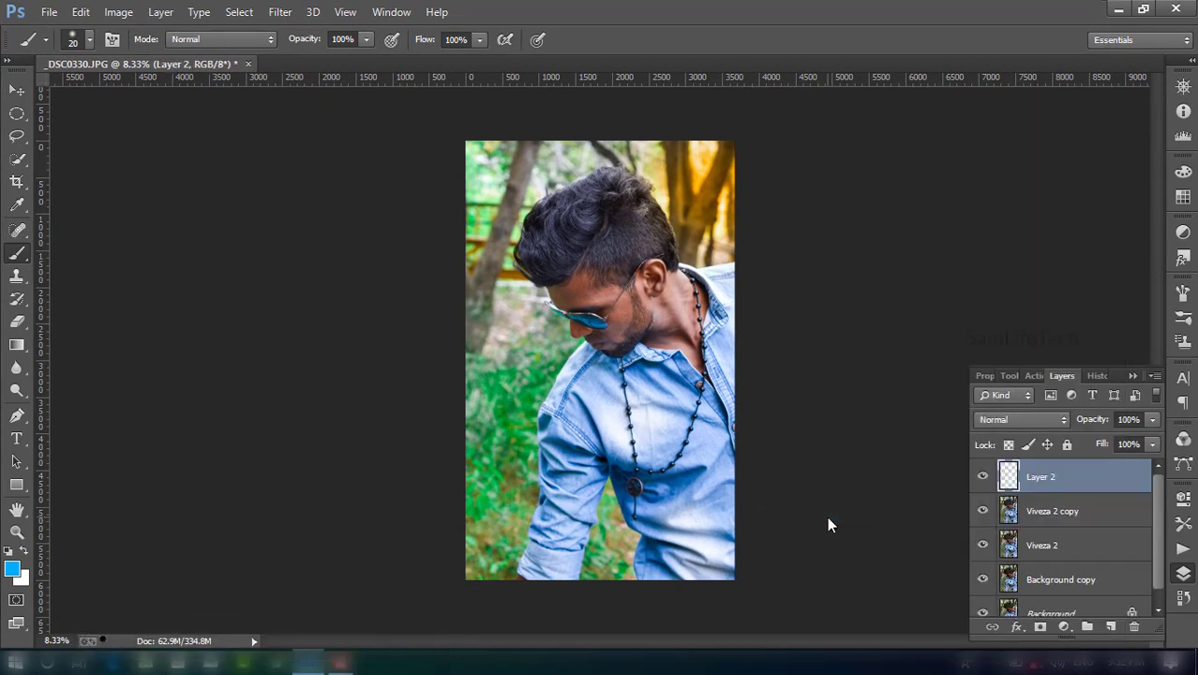
left_click(1085, 501)
left_click(1116, 475)
left_click_drag(1089, 487, 1111, 626)
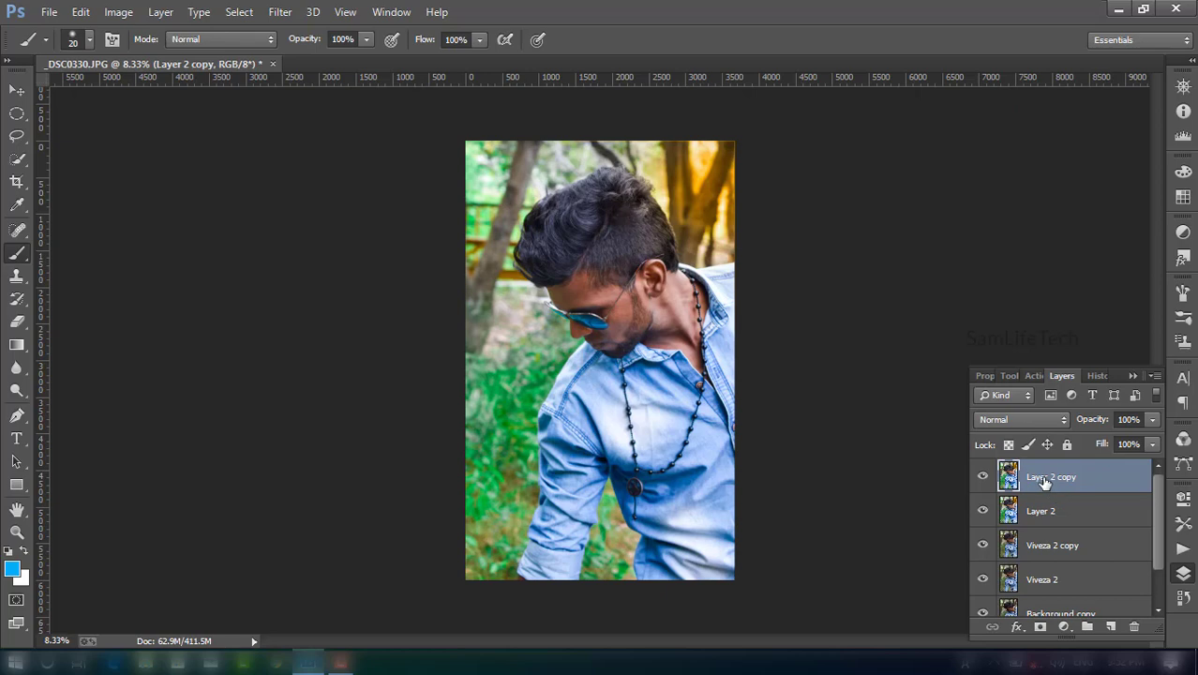
Step: Apply Oil Paint to Layer 2 copy: Stylization 1.49, Scale 1.63, Bristle Detail 1.05, Shine 0
left_click(280, 11)
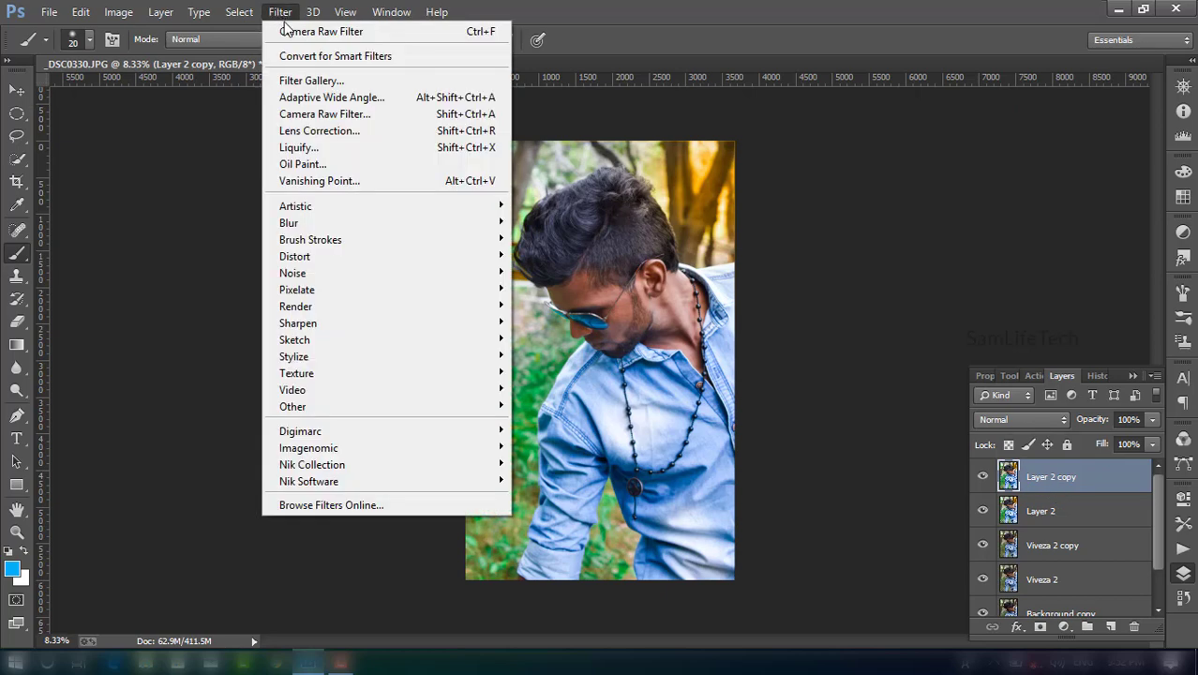
left_click(302, 164)
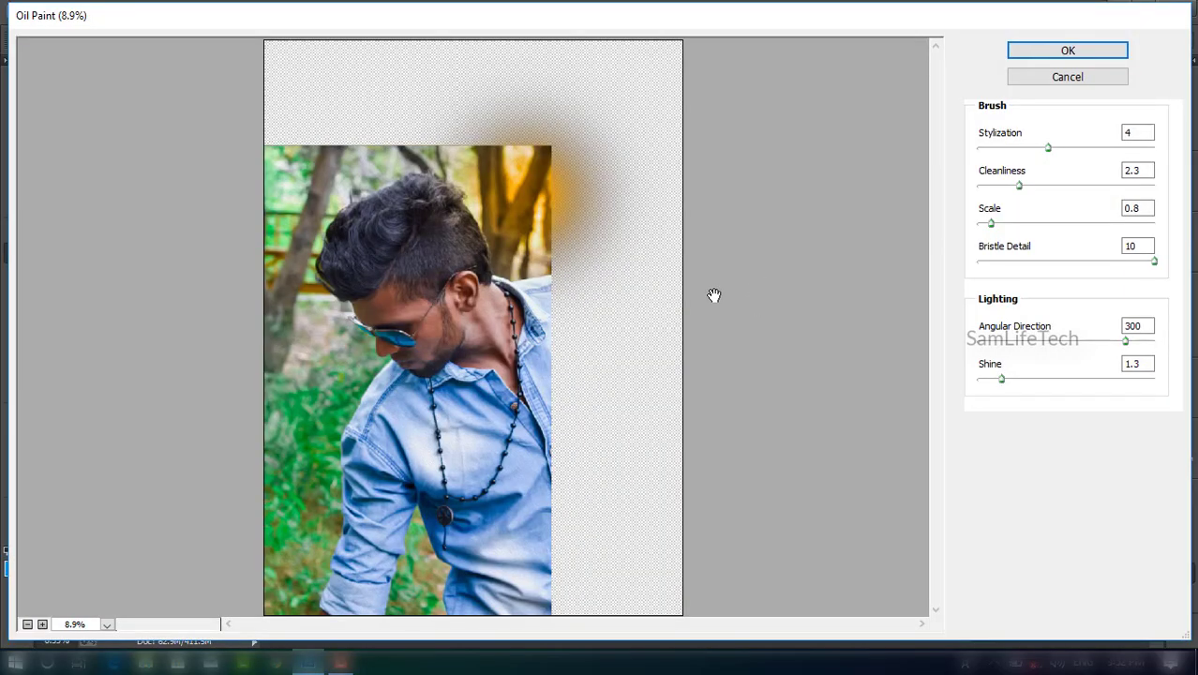
left_click_drag(1001, 380, 956, 383)
left_click_drag(1087, 343, 1010, 347)
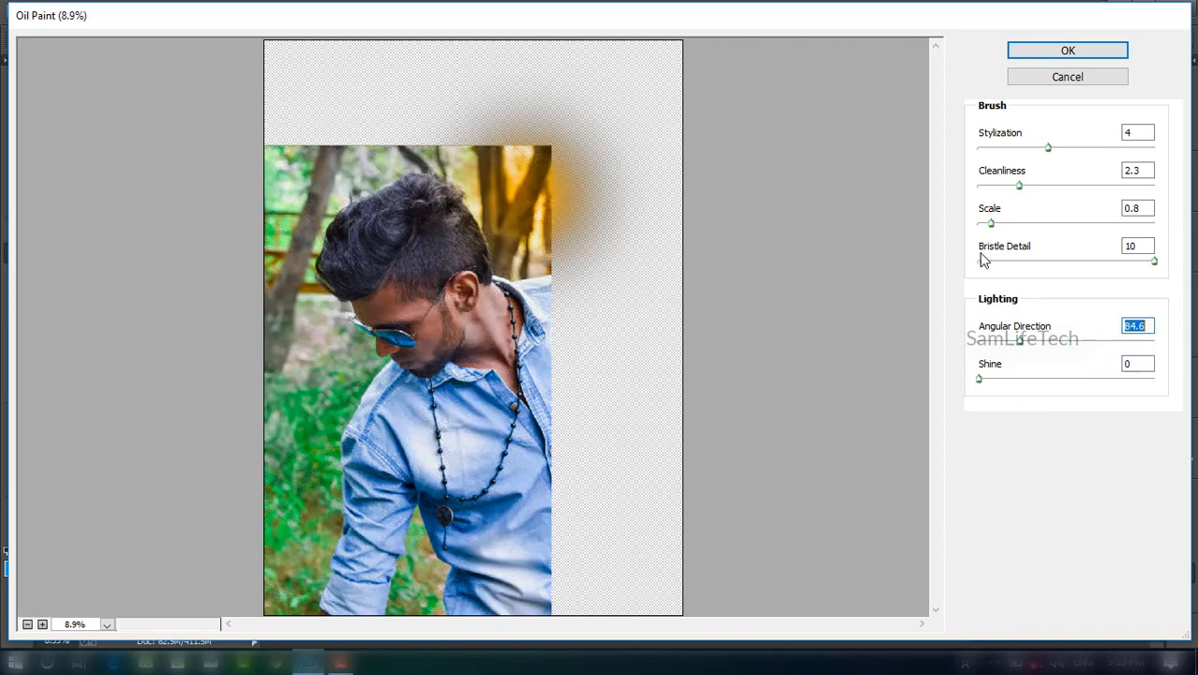
left_click_drag(990, 223, 1053, 234)
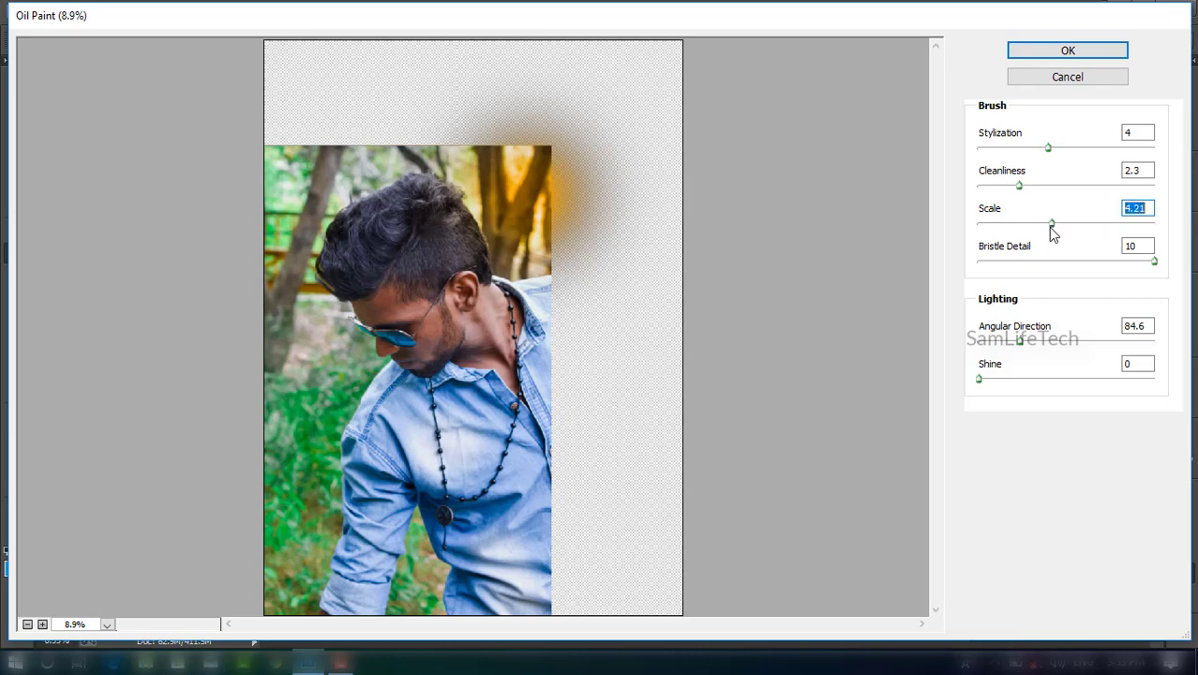
left_click_drag(1128, 270, 1020, 268)
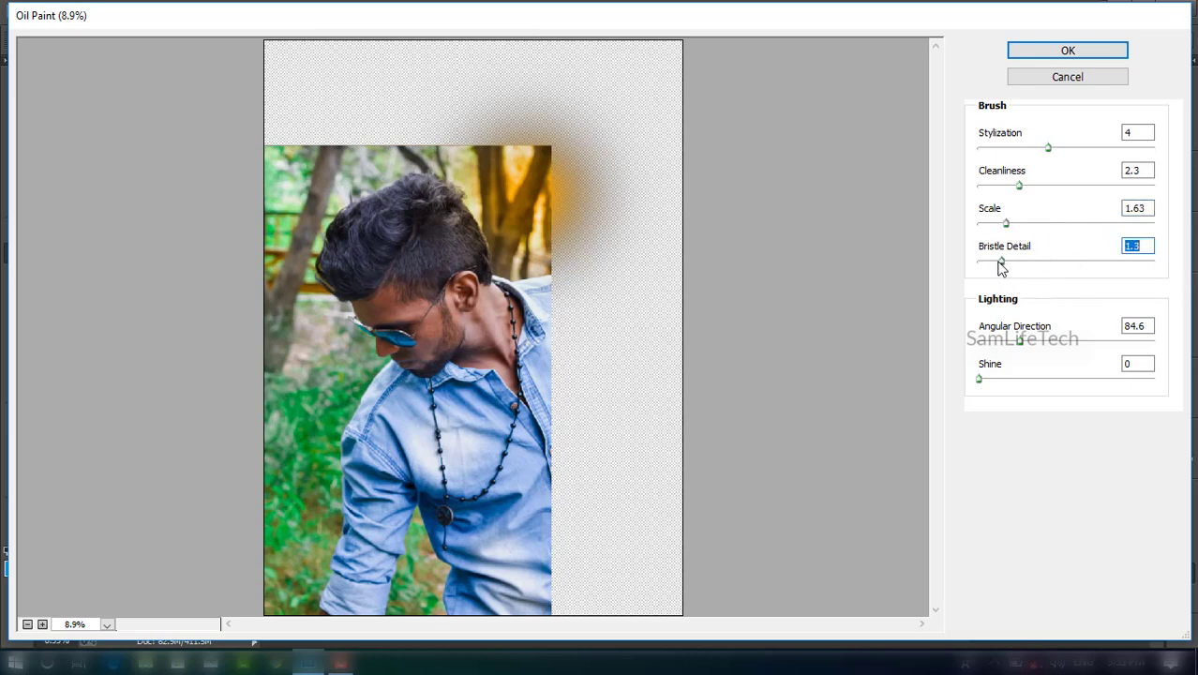
mouse_move(1046, 148)
left_mouse_down()
mouse_move(979, 150)
mouse_move(1021, 150)
left_mouse_up()
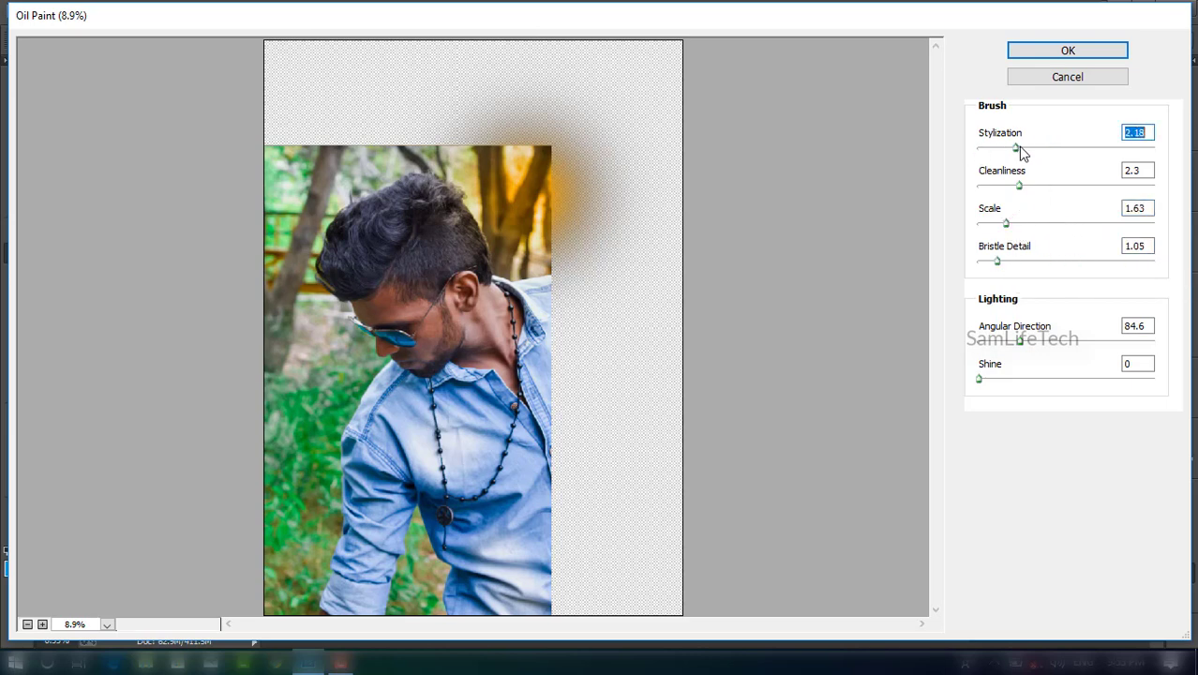
left_click(422, 431, "ctrl")
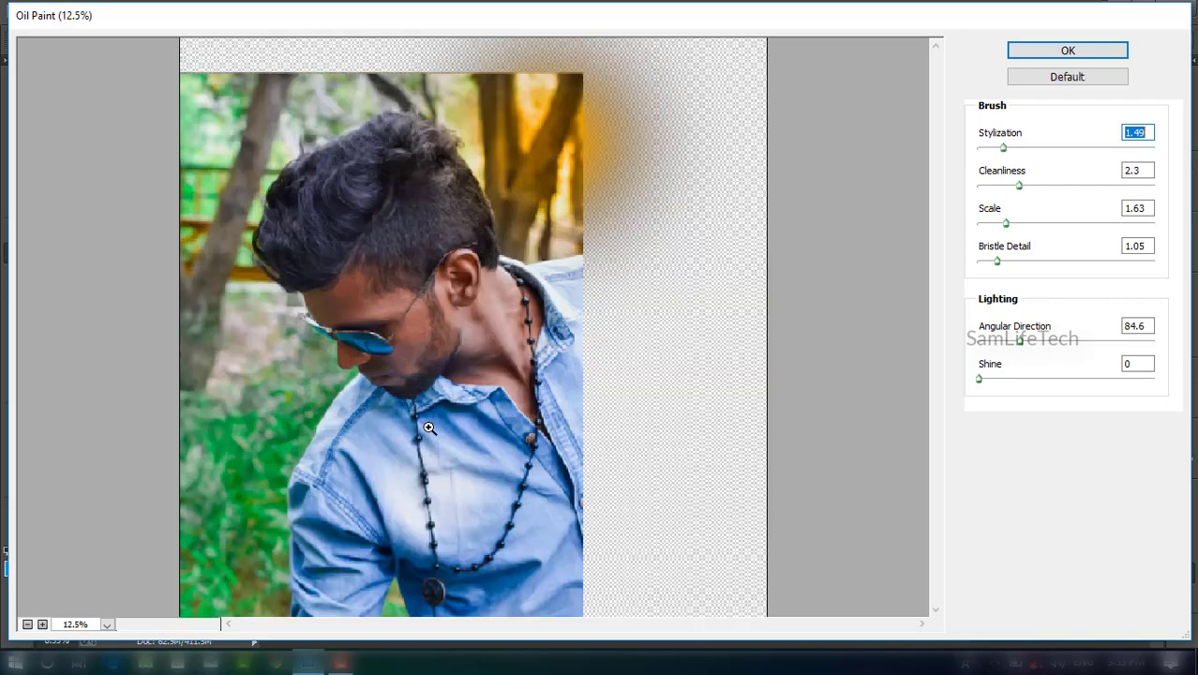
left_click(427, 382, "ctrl")
left_click(427, 382, "alt")
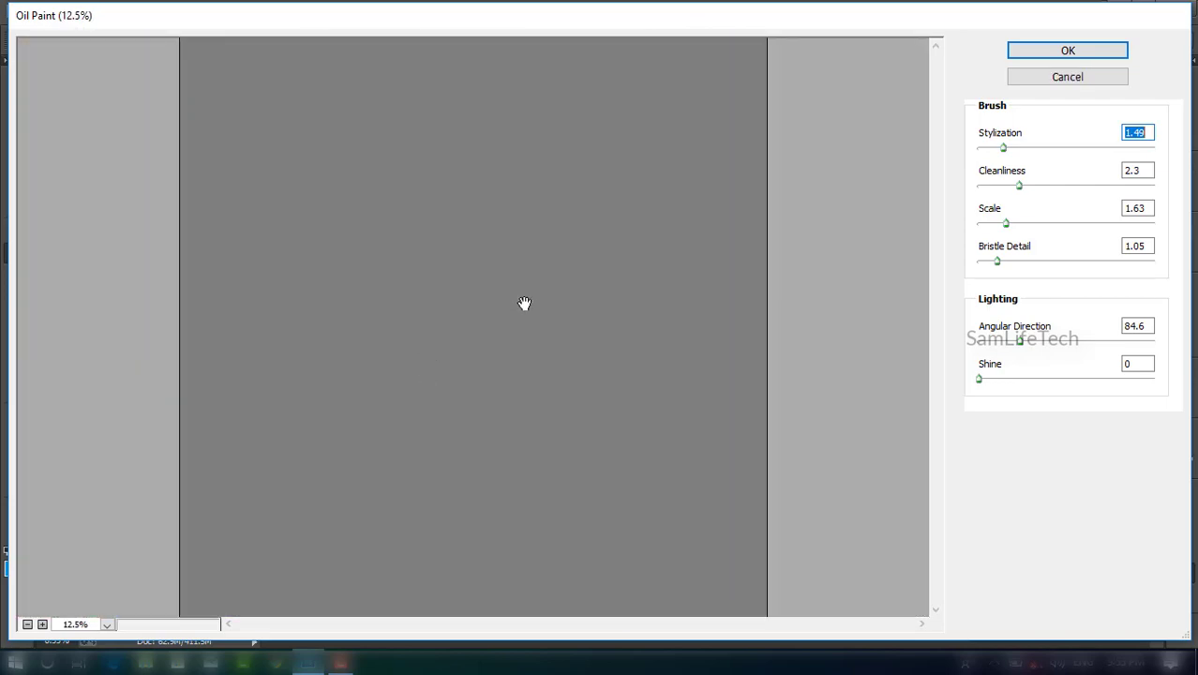
mouse_move(449, 367)
left_mouse_down()
mouse_move(482, 264)
mouse_move(475, 311)
left_mouse_up()
key("Return")
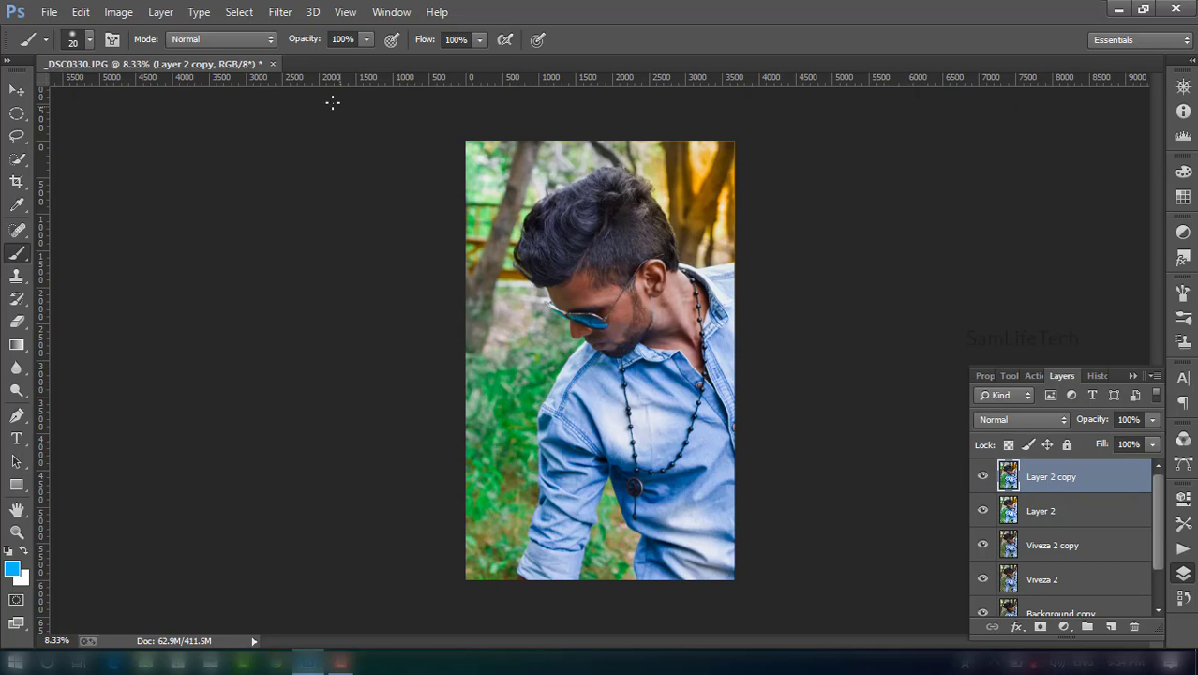
Step: Apply Lens Correction with automatic geometric distortion correction to Layer 2 copy
left_click(279, 13)
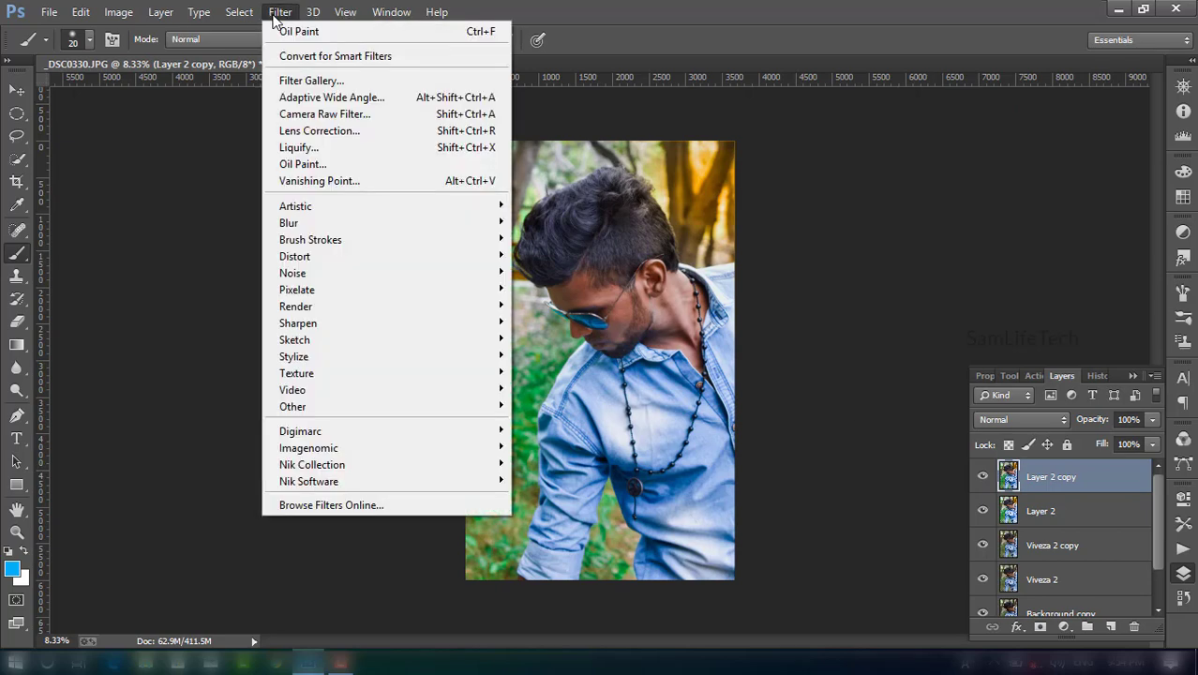
left_click(335, 131)
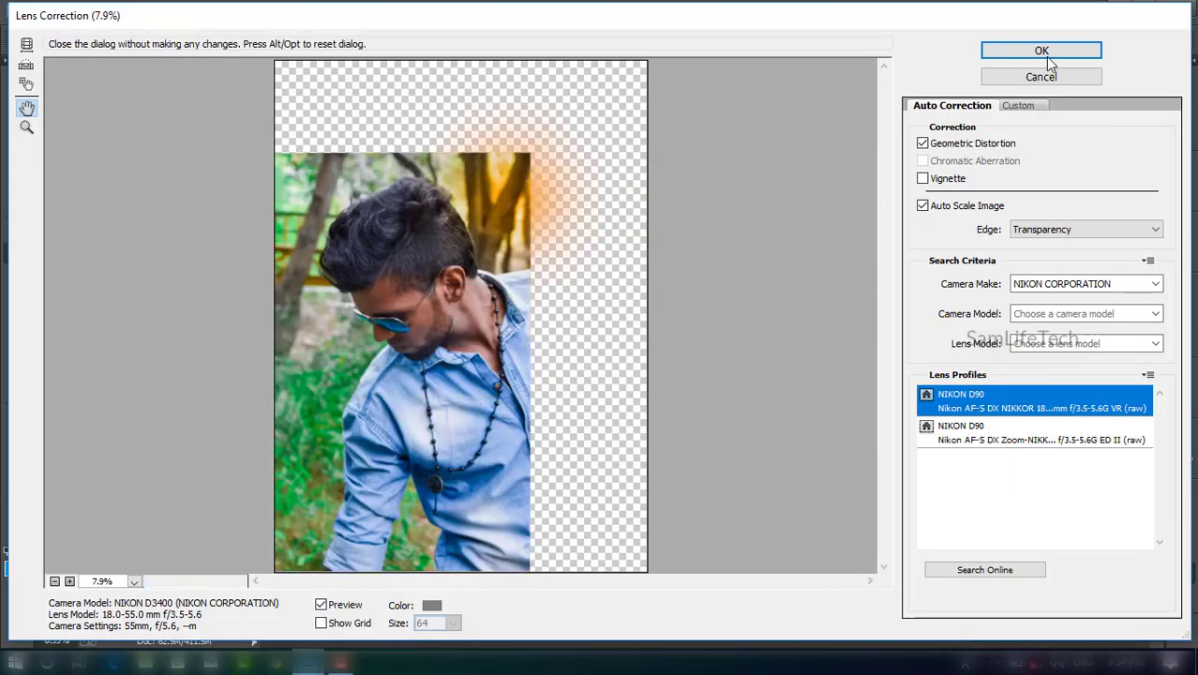
left_click(1045, 52)
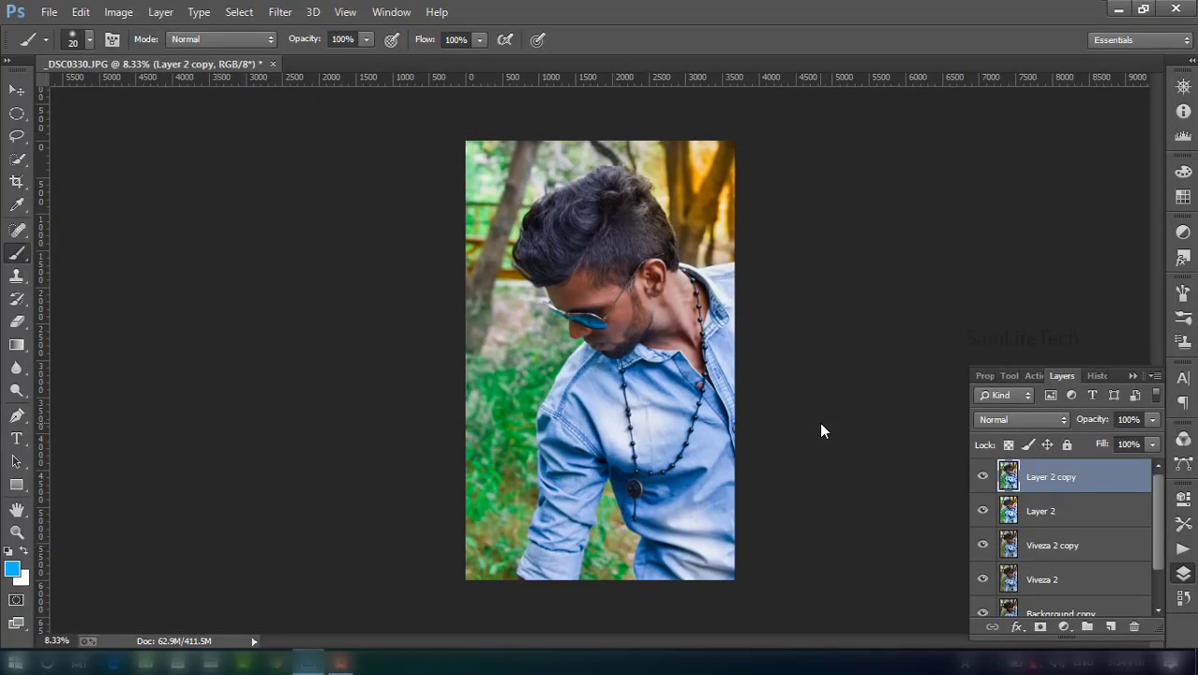
left_click(279, 15)
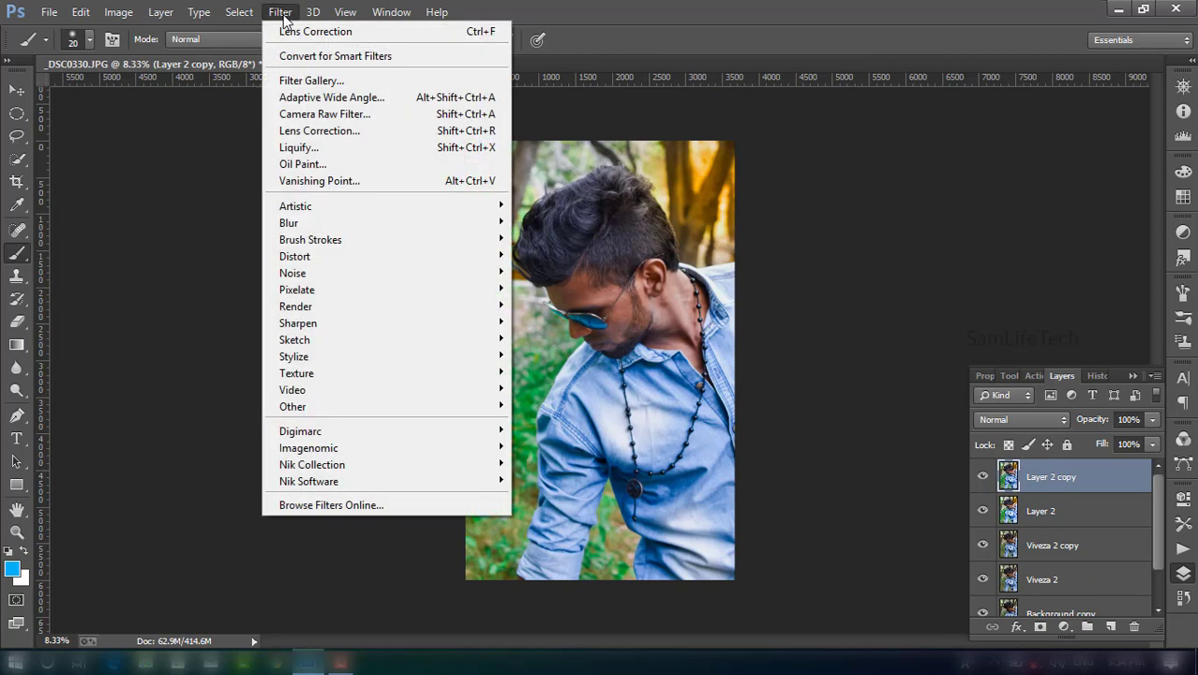
Step: Push the hair into shape with a 600 px Liquify Forward Warp, then duplicate as Layer 2 copy 2
left_click(298, 147)
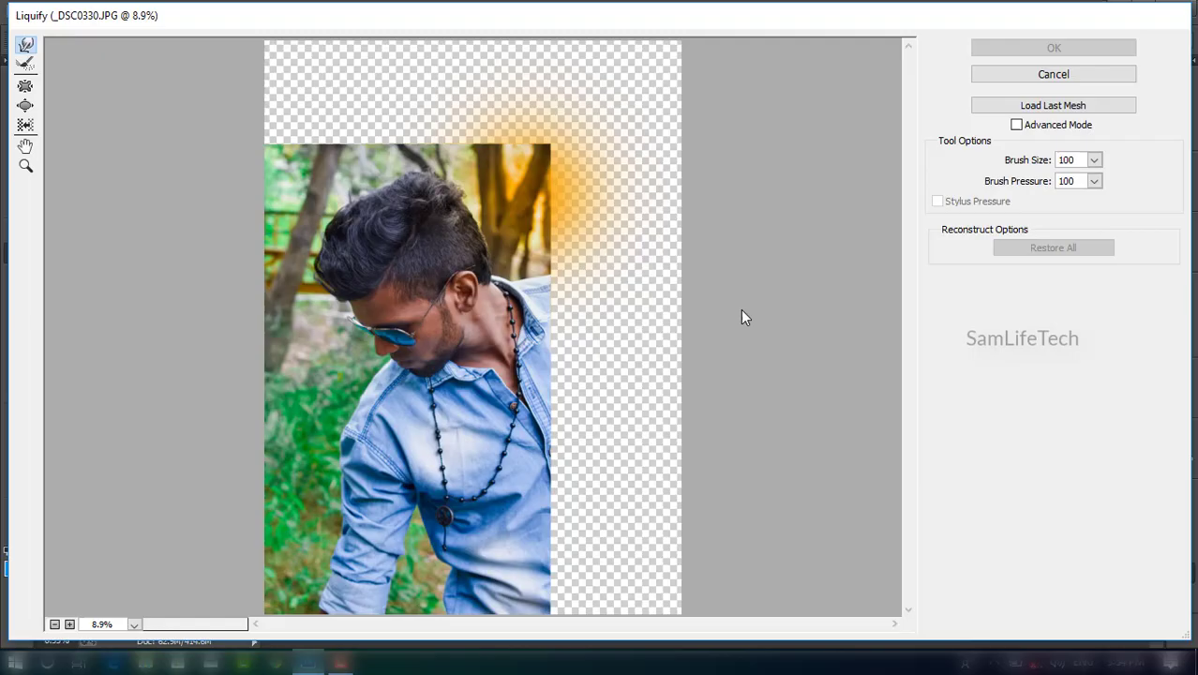
key("bracketright")
key("bracketright")
key("bracketright")
left_click(373, 214)
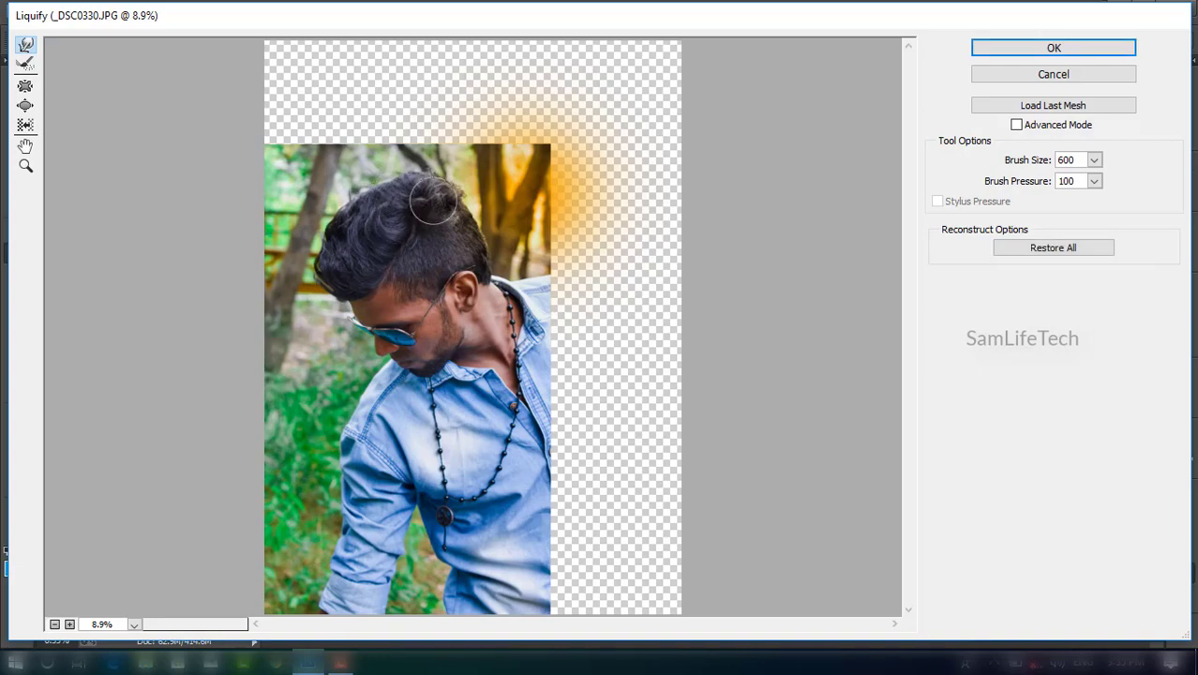
scroll(492, 257, "up", 2)
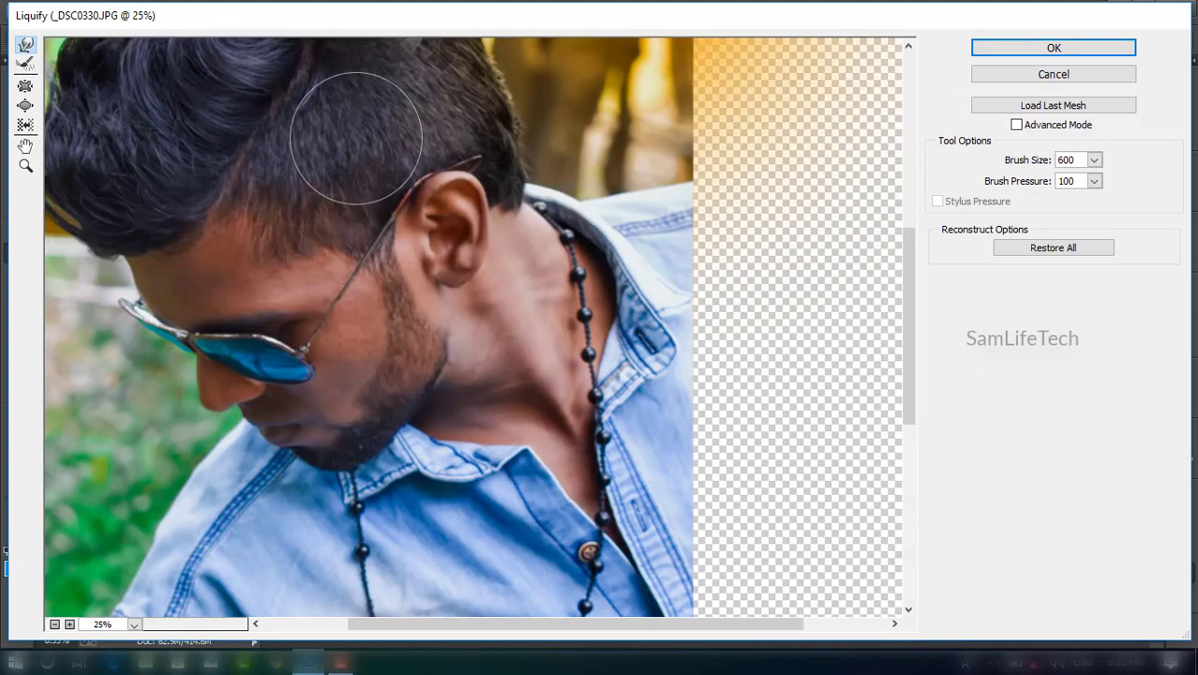
key("bracketleft")
key("bracketleft")
key("bracketleft")
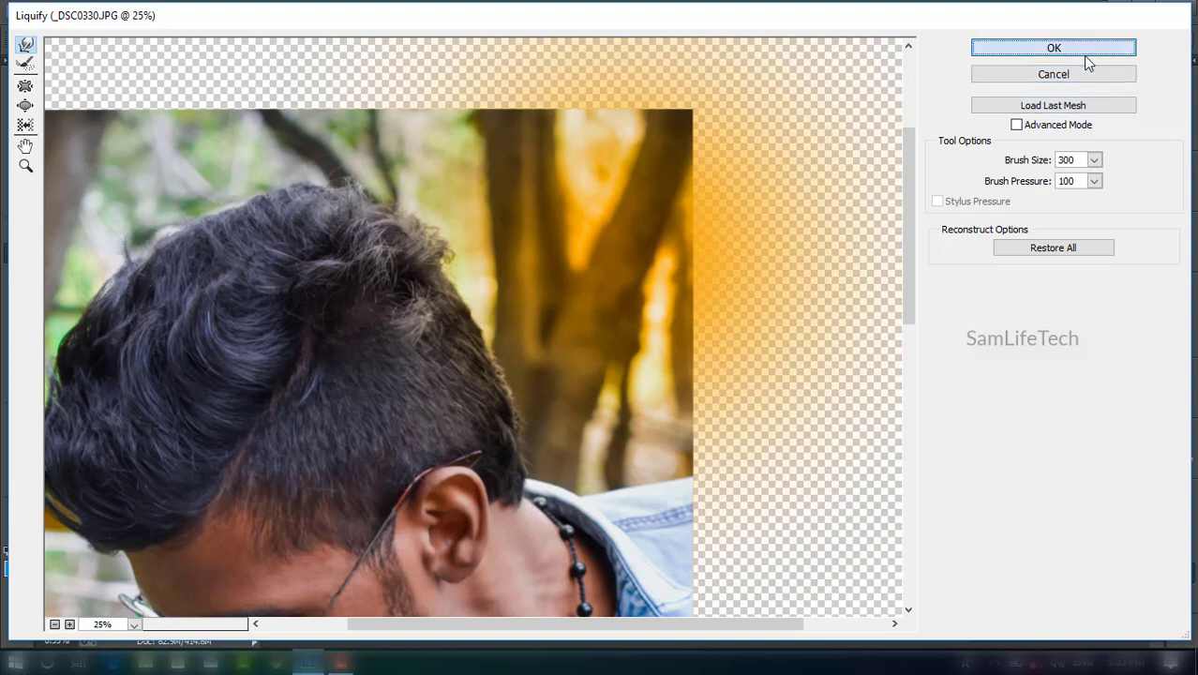
key("Return")
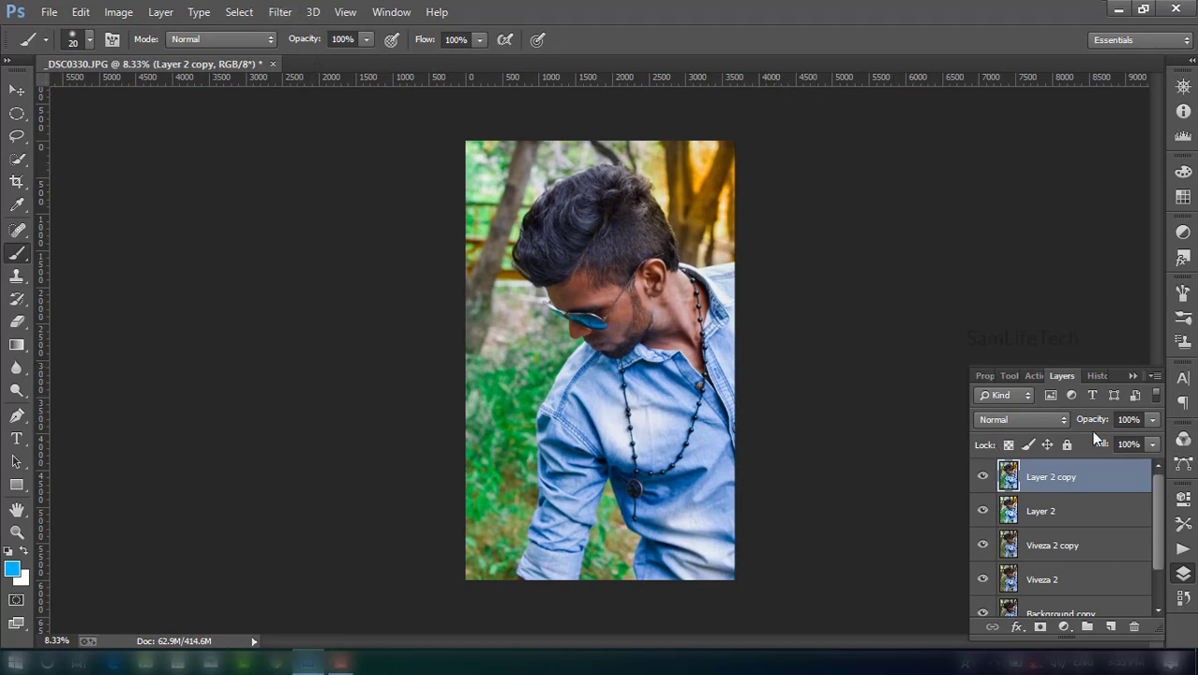
left_click_drag(1083, 480, 1110, 625)
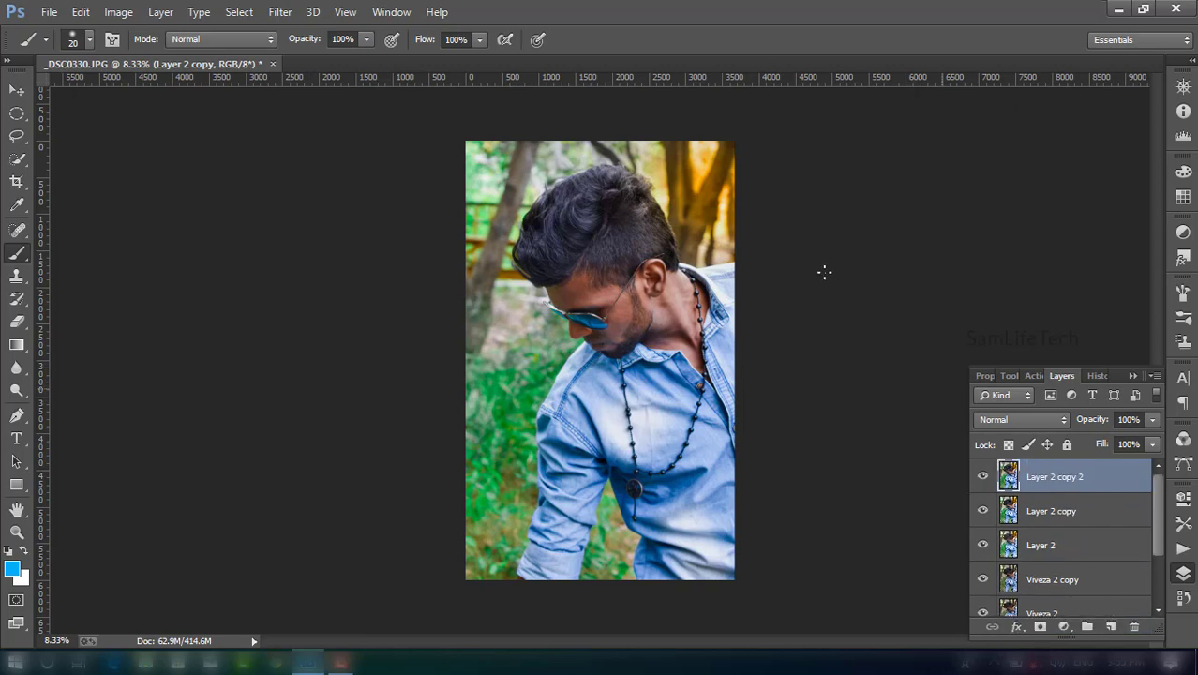
Step: In Camera Raw, raise Vibrance to about +20, adjust Clarity and set Exposure to +0.40
left_click(280, 12)
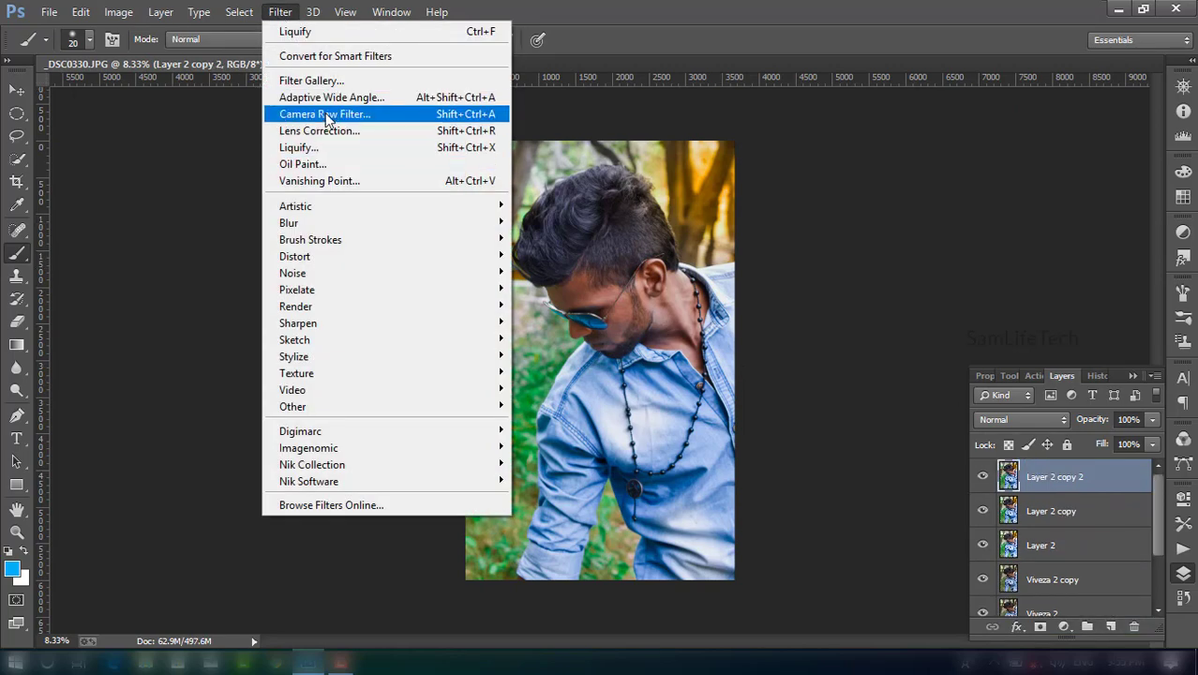
left_click(324, 113)
left_click_drag(977, 575, 1001, 578)
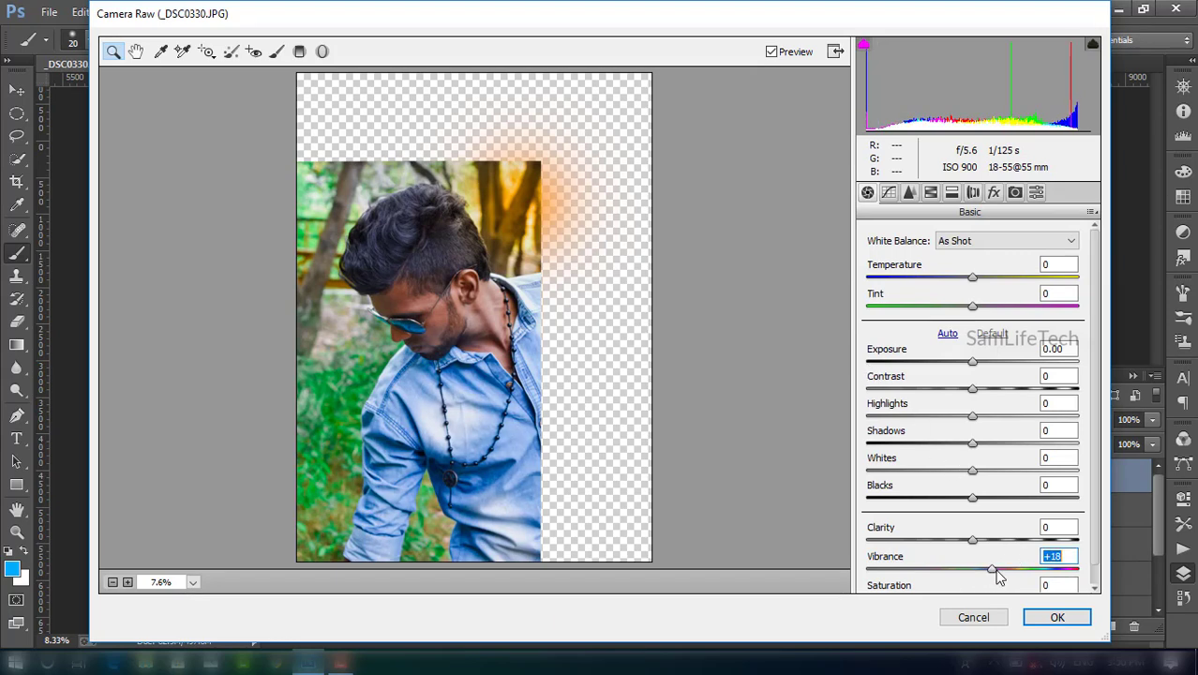
left_click(979, 541)
left_click_drag(1007, 544, 999, 544)
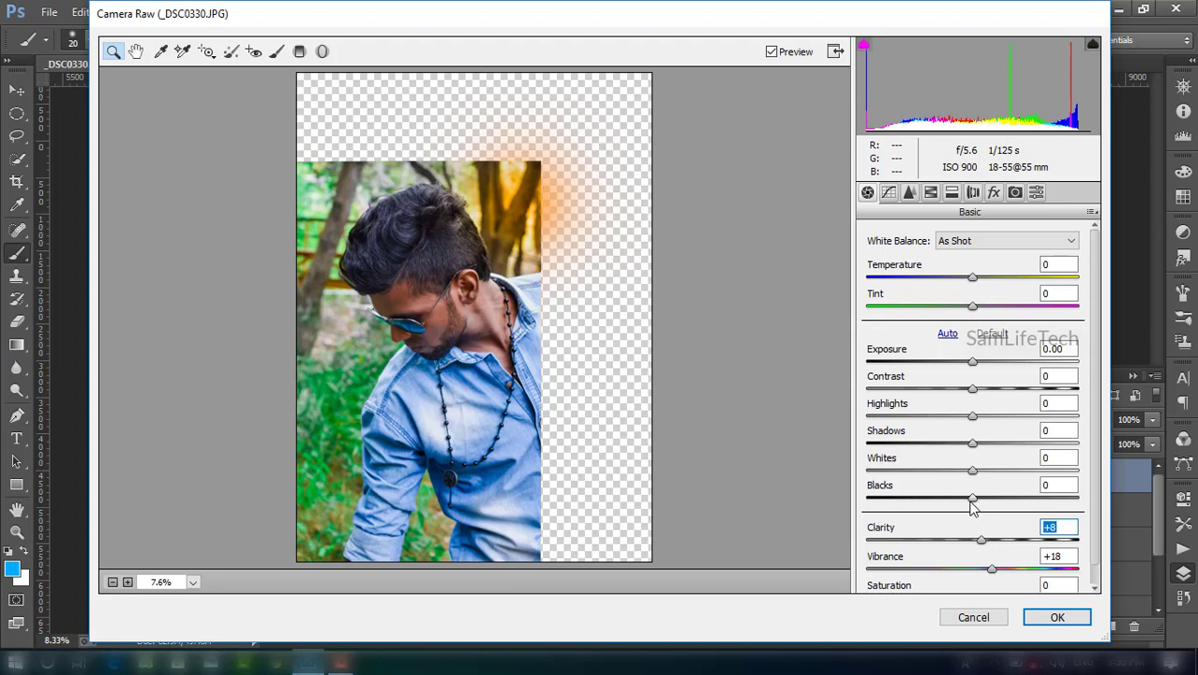
left_click_drag(972, 363, 981, 363)
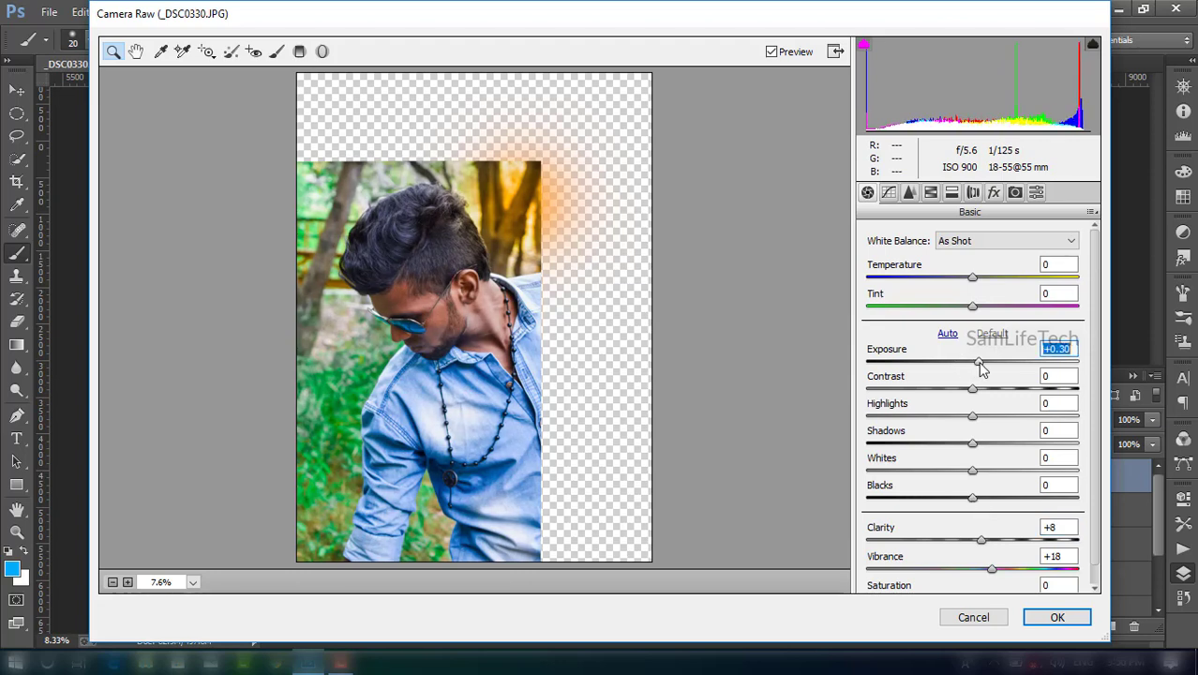
Step: Shift the Greens and Aquas hue to +48 and lower the Yellows, Oranges and Purples hues
left_click(931, 192)
left_click(875, 260)
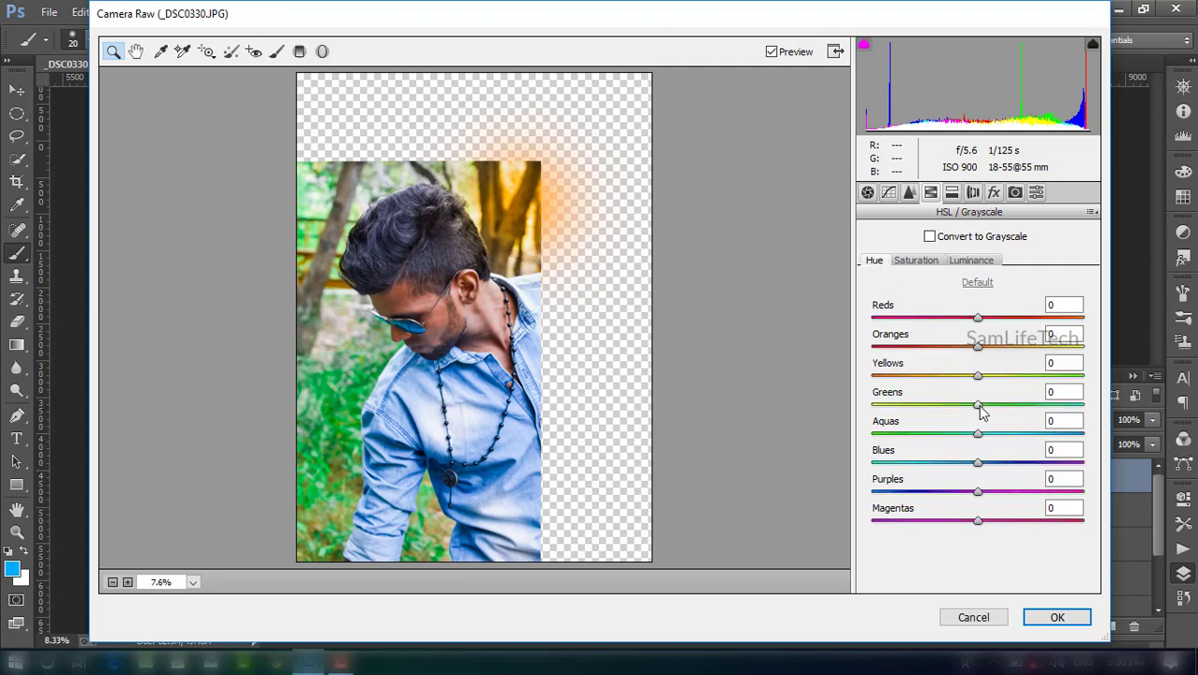
mouse_move(979, 406)
left_mouse_down()
mouse_move(890, 407)
mouse_move(1059, 413)
mouse_move(1038, 413)
mouse_move(1047, 446)
left_mouse_up()
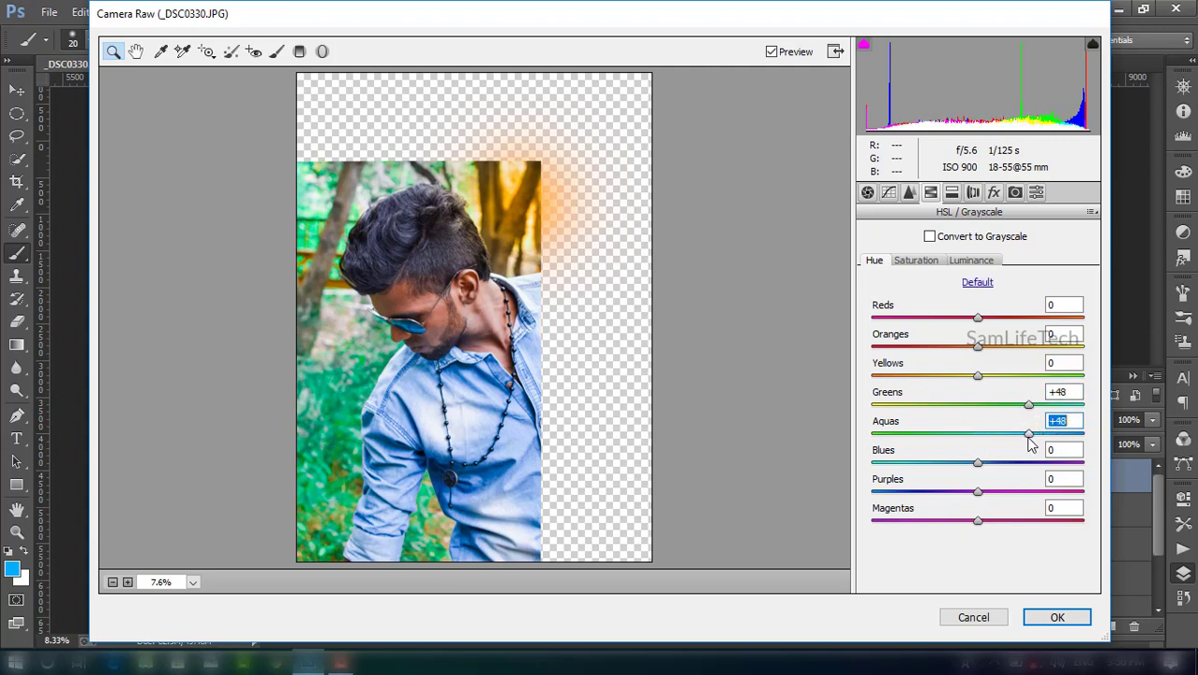
mouse_move(978, 375)
left_mouse_down()
mouse_move(922, 380)
mouse_move(955, 386)
left_mouse_up()
mouse_move(977, 347)
left_mouse_down()
mouse_move(1037, 350)
mouse_move(916, 356)
mouse_move(979, 353)
mouse_move(965, 380)
left_mouse_up()
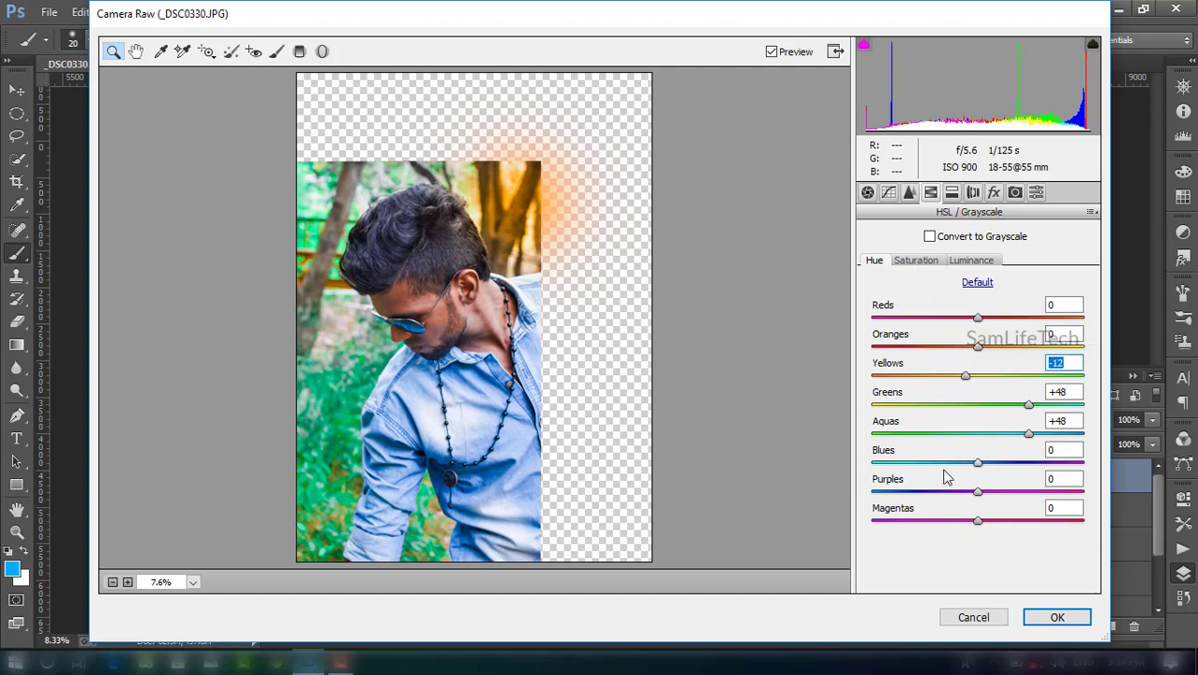
mouse_move(977, 491)
left_mouse_down()
mouse_move(911, 496)
mouse_move(937, 497)
left_mouse_up()
Step: Add a -35 Post Crop Vignetting Amount and apply the Camera Raw filter
left_click(914, 260)
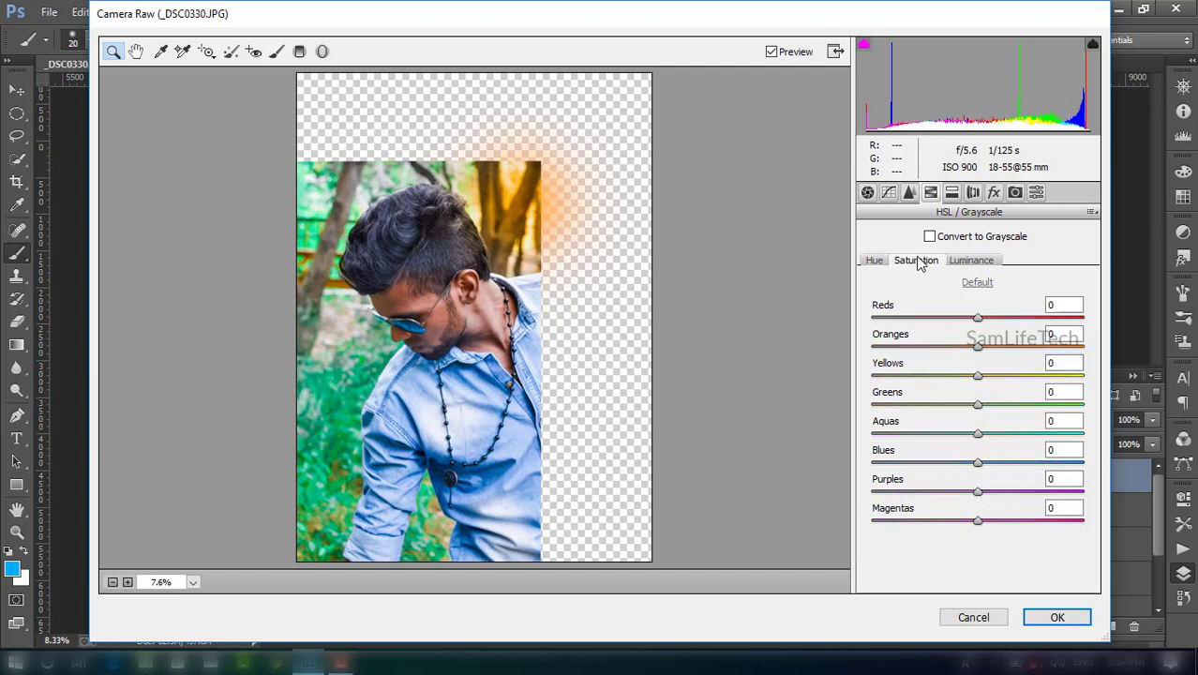
left_click(969, 259)
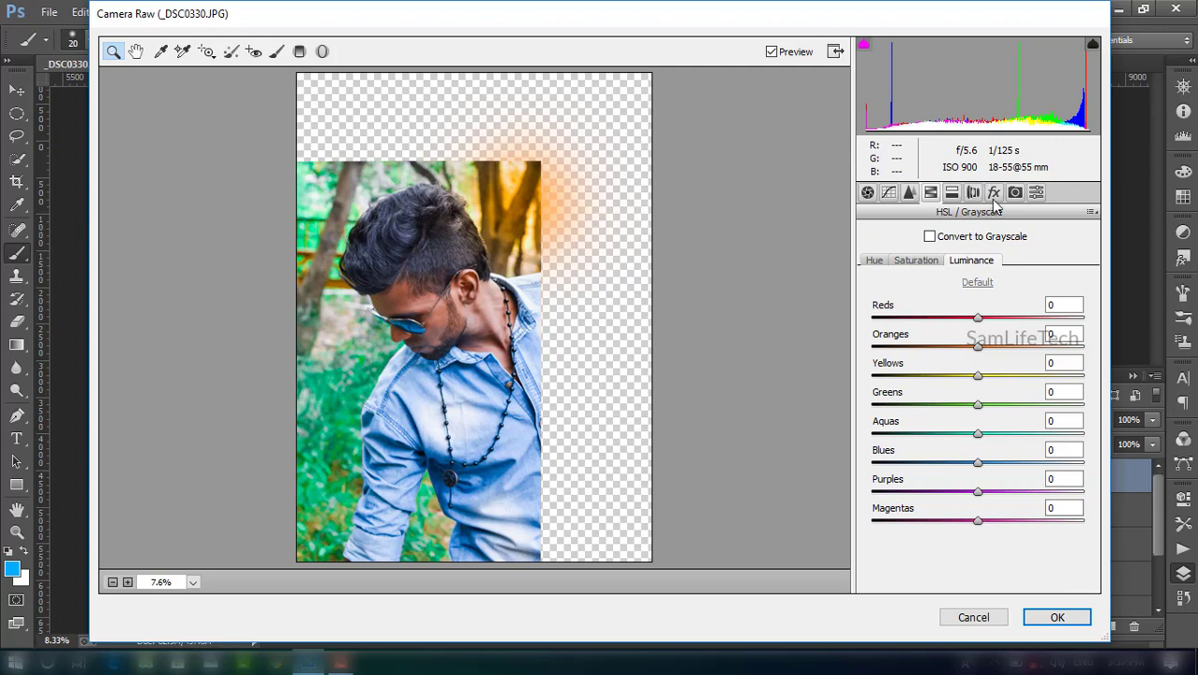
left_click(993, 194)
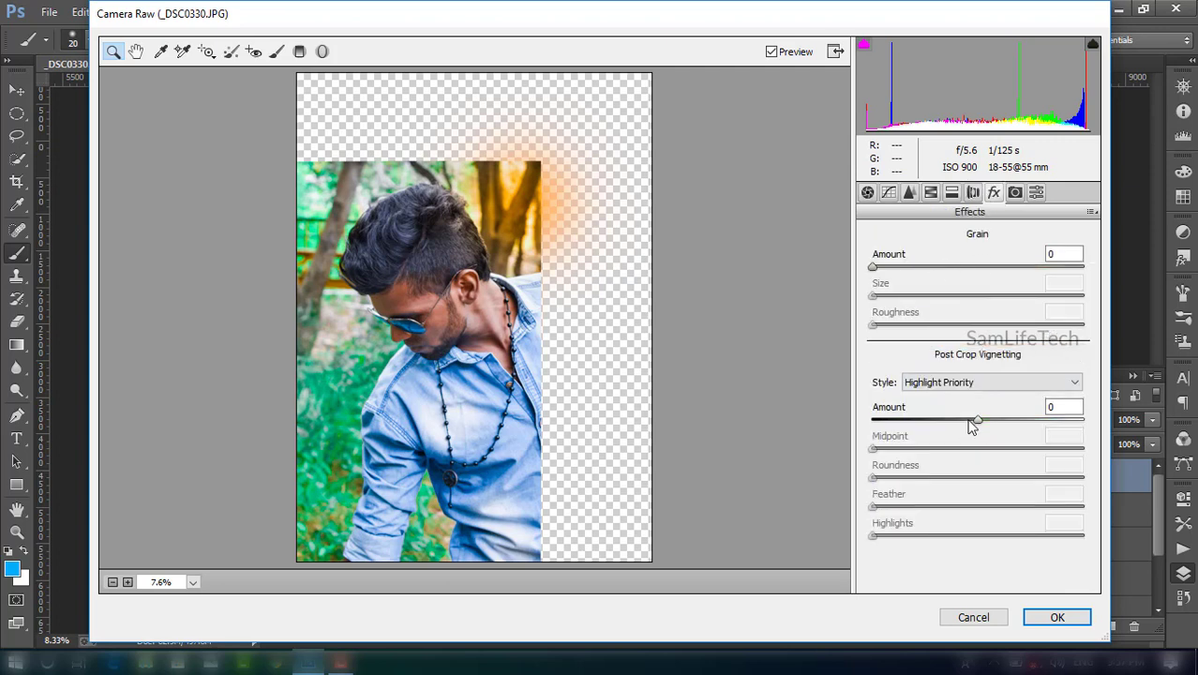
left_click_drag(975, 420, 942, 426)
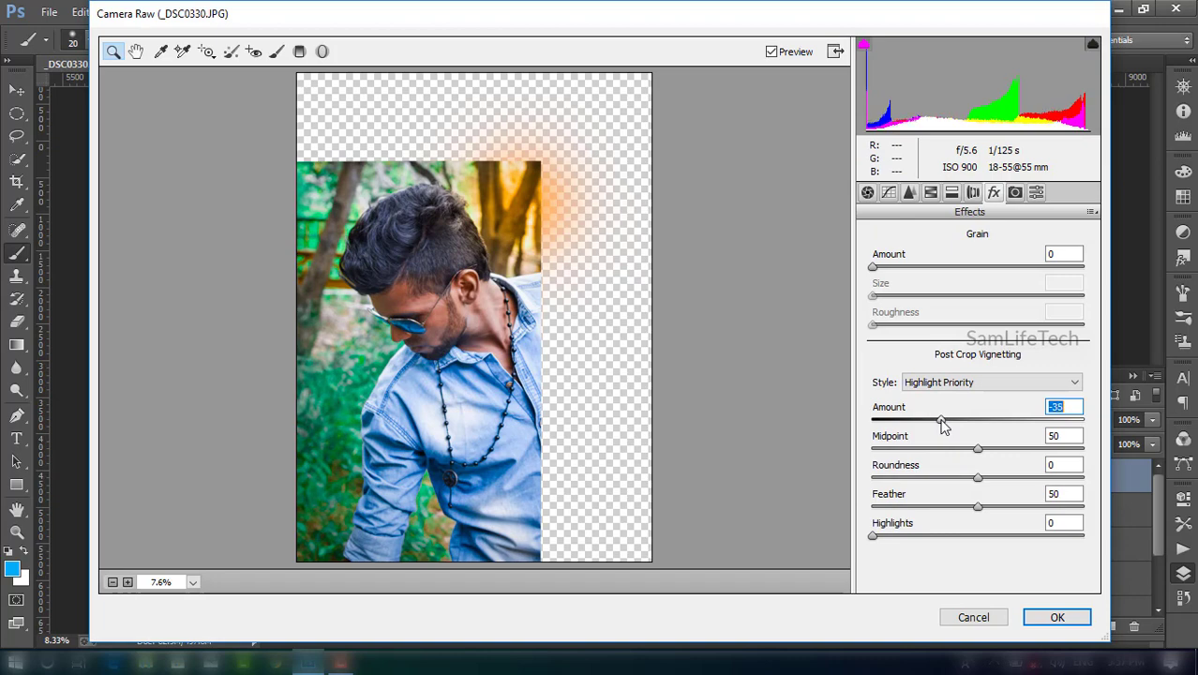
left_click(1056, 619)
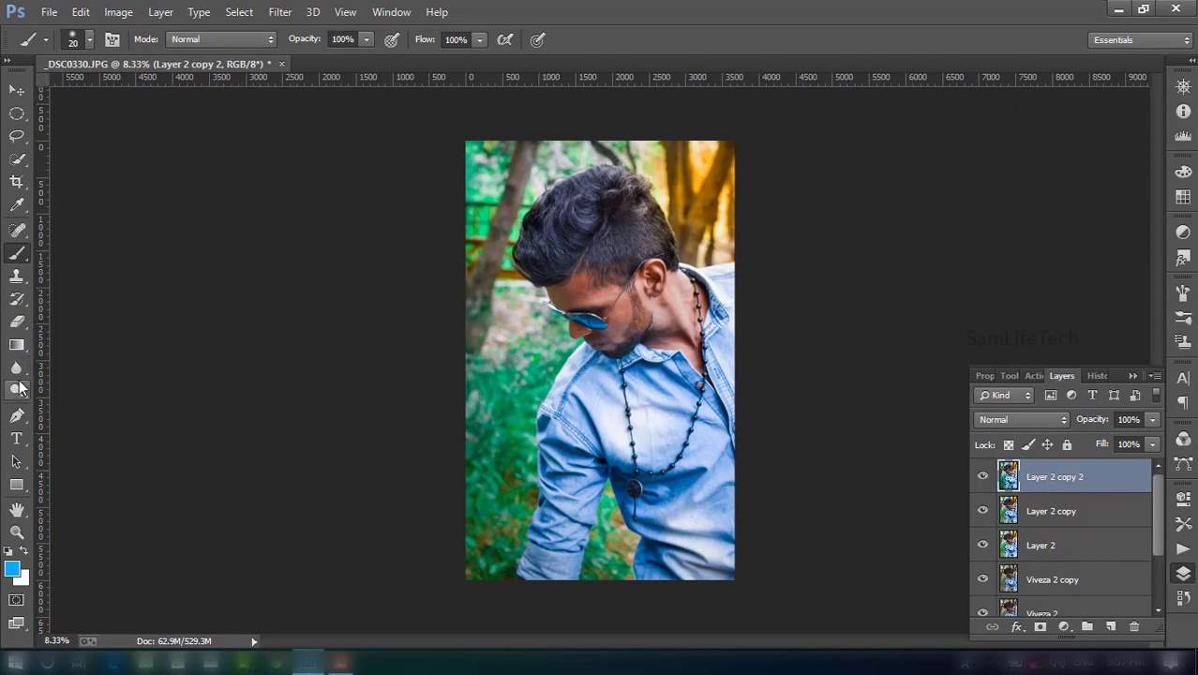
Step: Select the Blur tool and set its brush size to 100
left_click(17, 368)
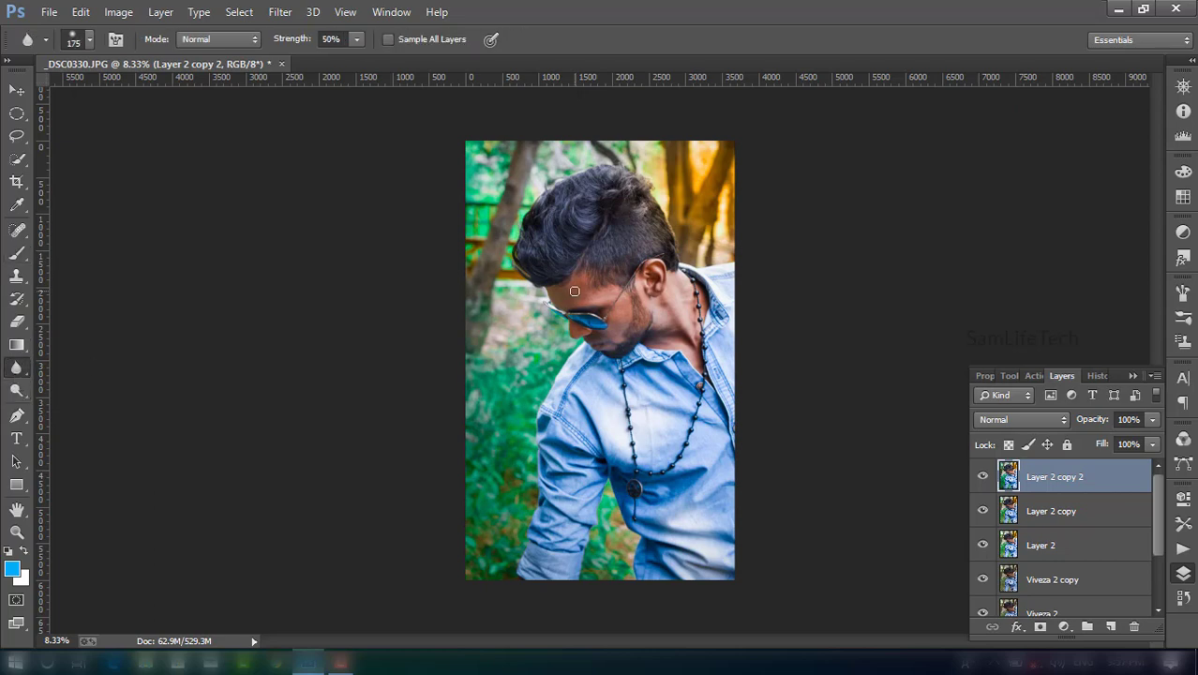
scroll(574, 291, "up", 1)
scroll(599, 256, "up", 1)
scroll(632, 260, "up", 1)
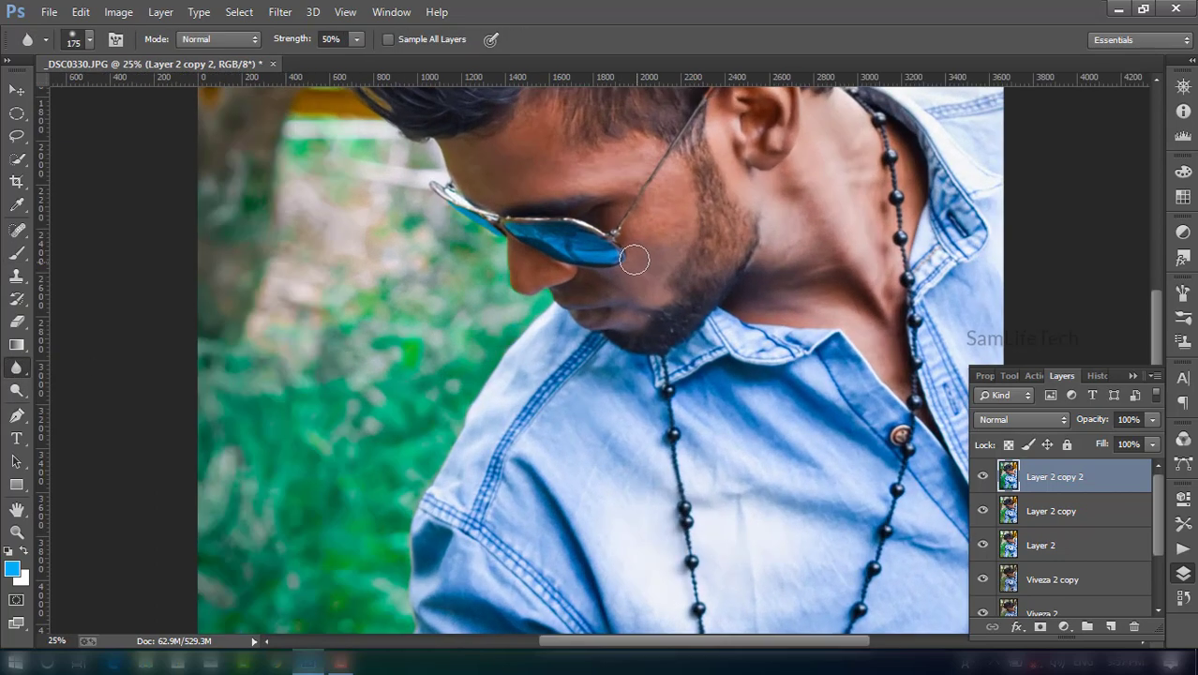
scroll(633, 259, "up", 2)
scroll(668, 308, "up", 1)
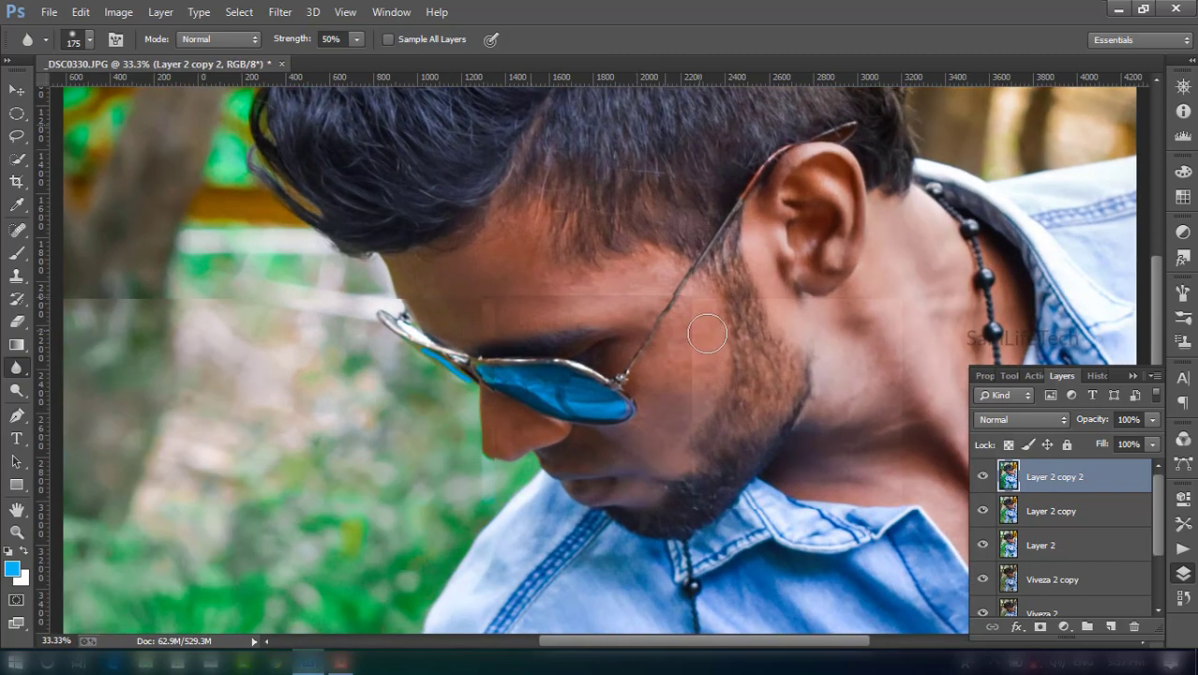
key("bracketleft")
key("bracketleft")
key("bracketleft")
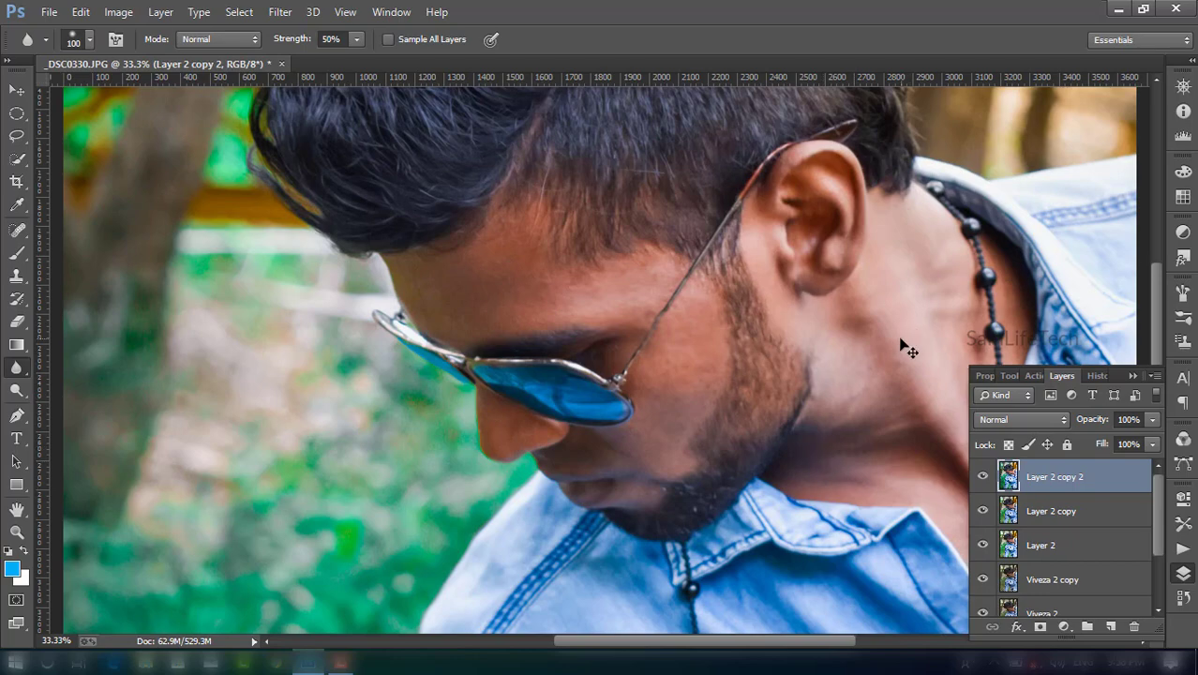
Step: Fit the image to the window, enter Quick Mask mode and choose the Brush tool
key("ctrl+0")
left_click(17, 415)
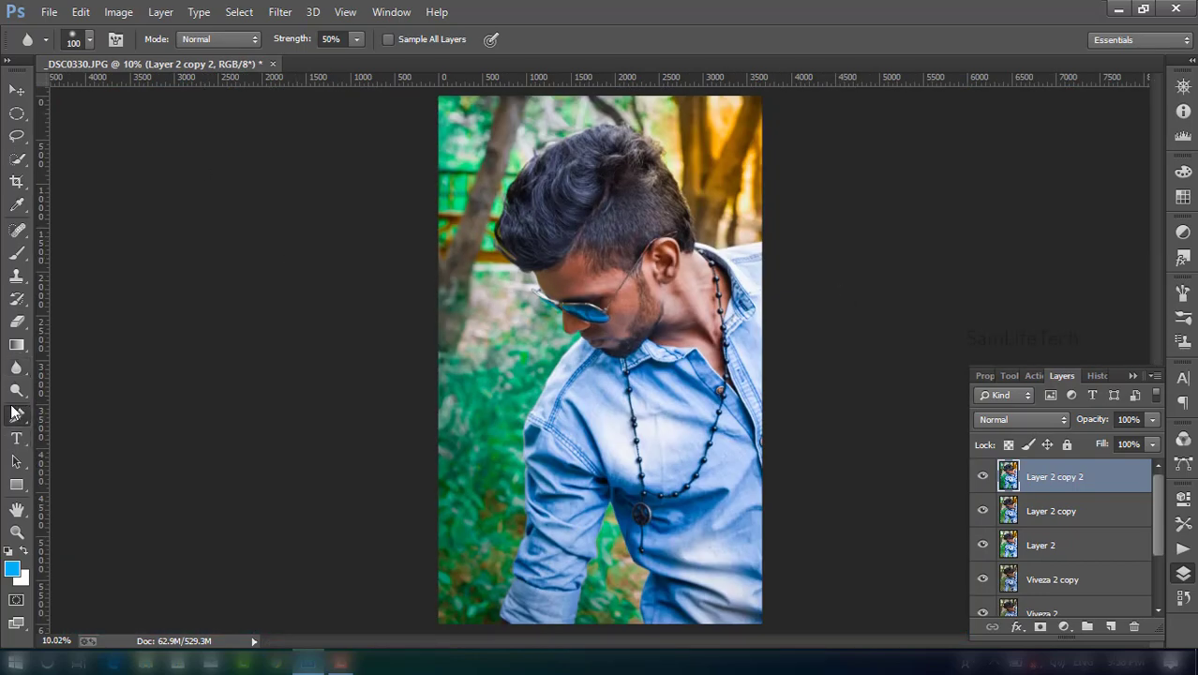
left_click(16, 599)
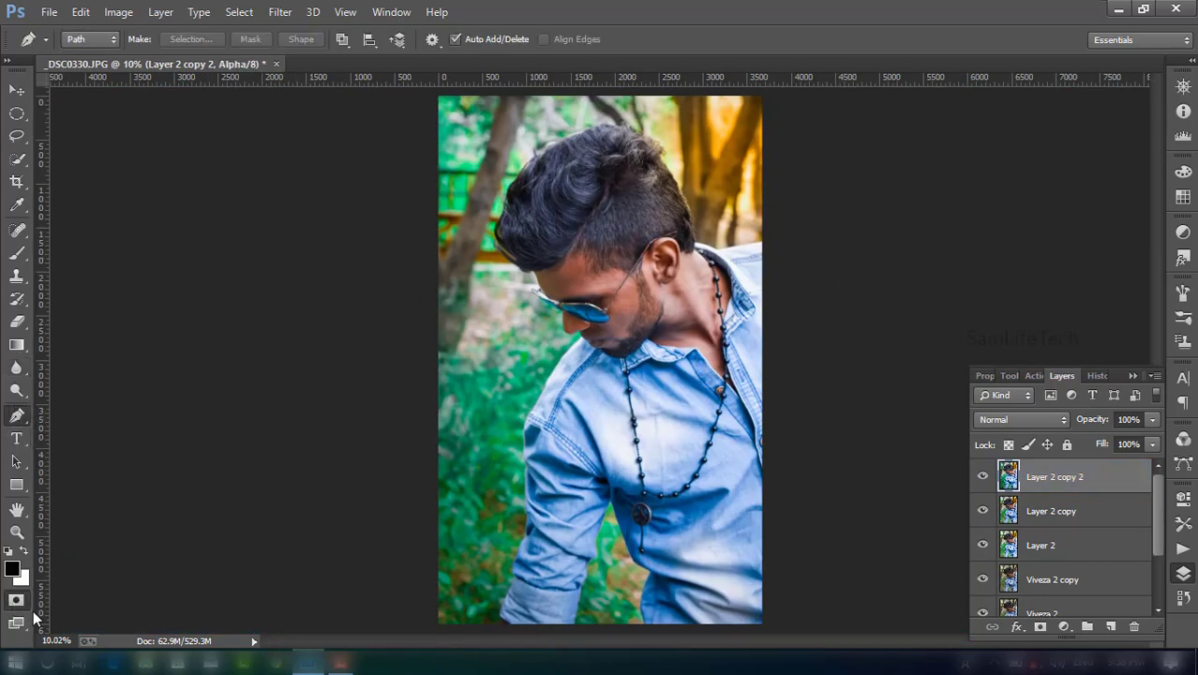
left_click(17, 253)
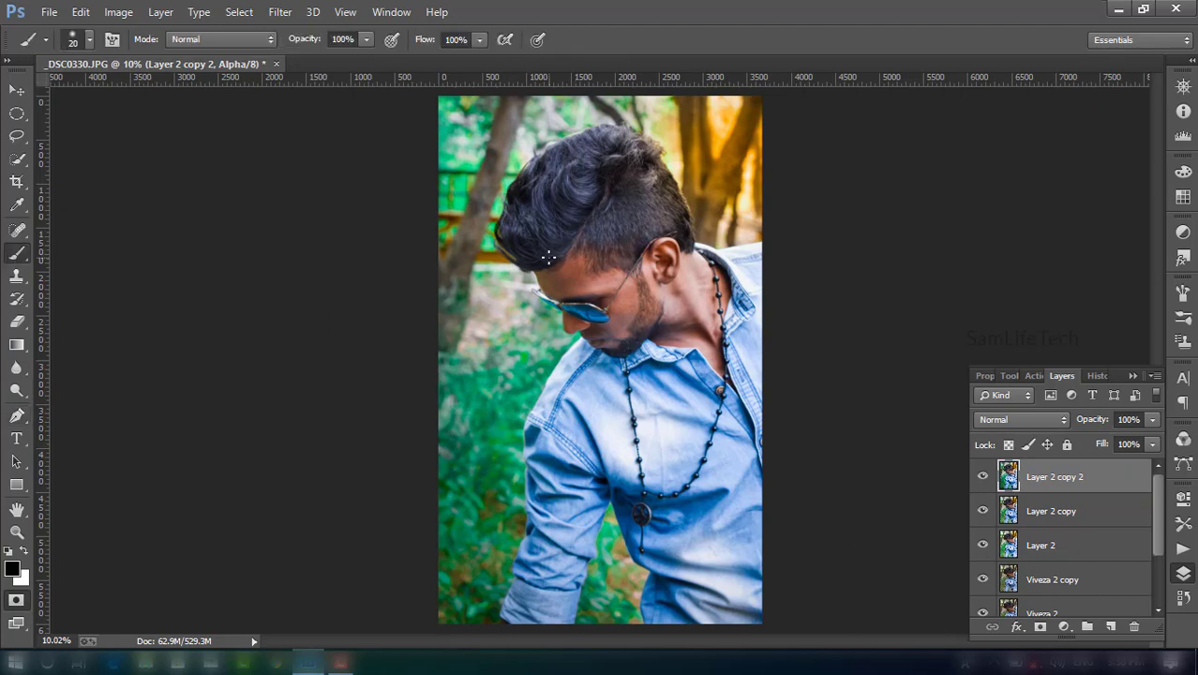
Step: Paint a 300 px Quick Mask over the hair, cheek and beard and convert it to a selection
key("bracketright")
key("bracketright")
key("bracketright")
key("bracketright")
key("bracketright")
key("bracketright")
mouse_move(524, 257)
left_mouse_down()
mouse_move(583, 141)
mouse_move(596, 214)
mouse_move(530, 244)
mouse_move(520, 202)
mouse_move(586, 167)
mouse_move(603, 171)
mouse_move(548, 255)
mouse_move(497, 243)
mouse_move(577, 251)
mouse_move(616, 218)
left_mouse_up()
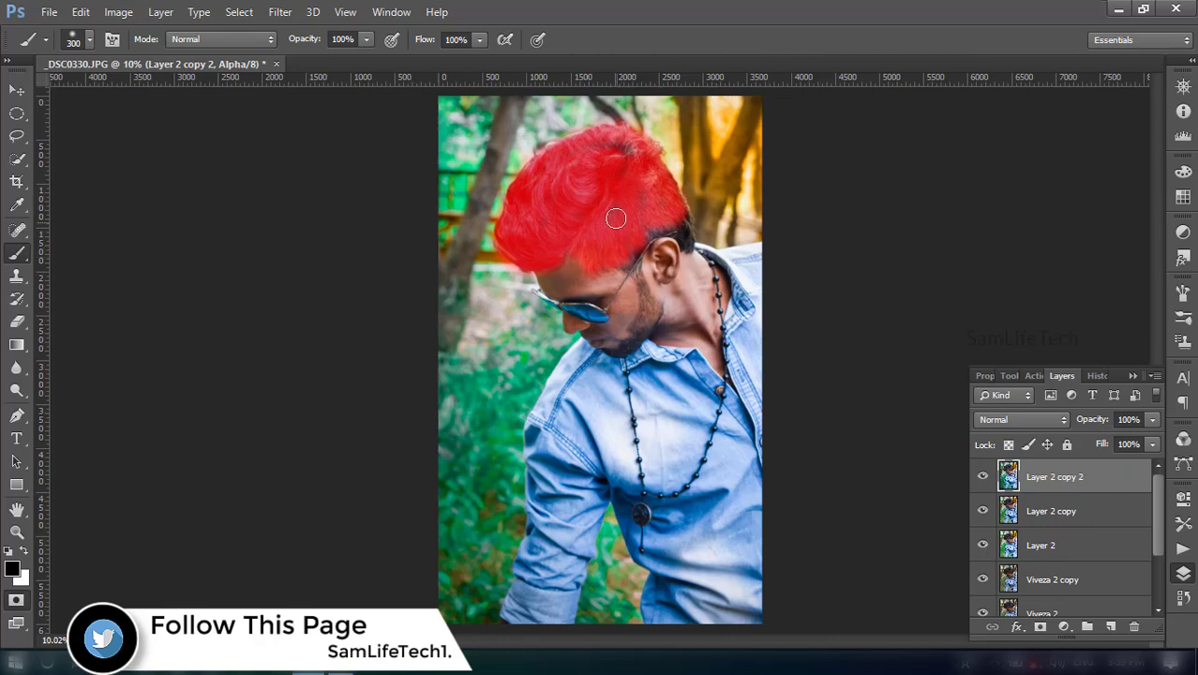
left_click_drag(637, 273, 641, 330)
left_click_drag(654, 247, 694, 230)
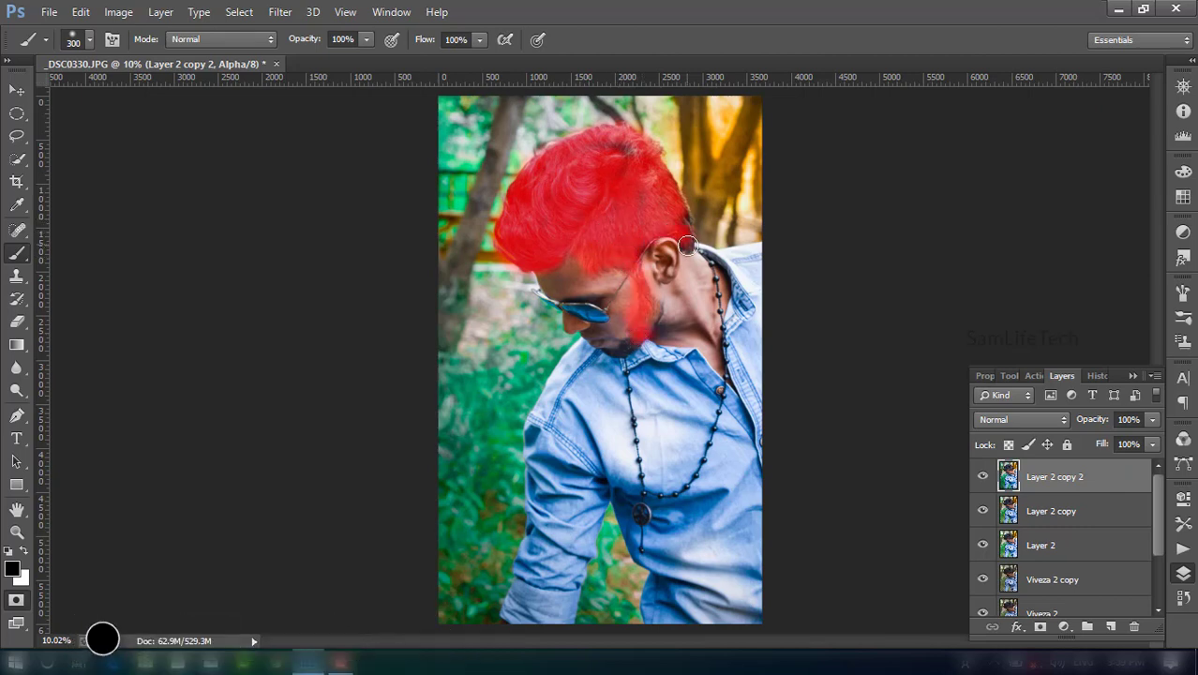
left_click_drag(604, 361, 628, 346)
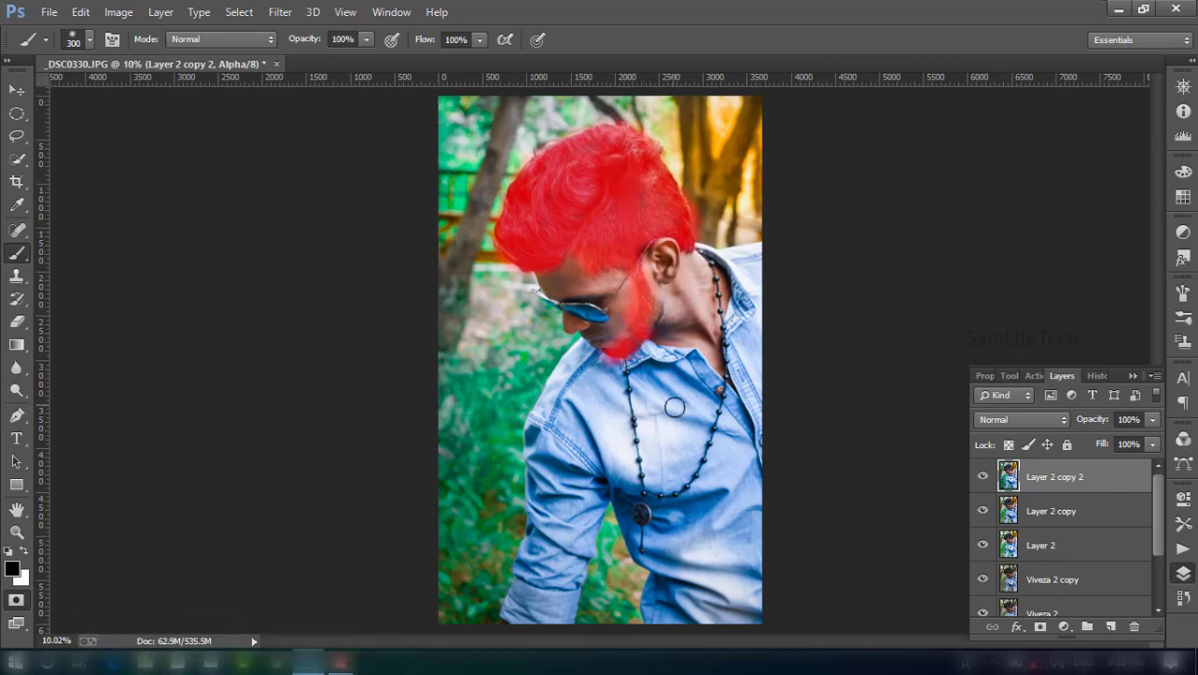
key("Return")
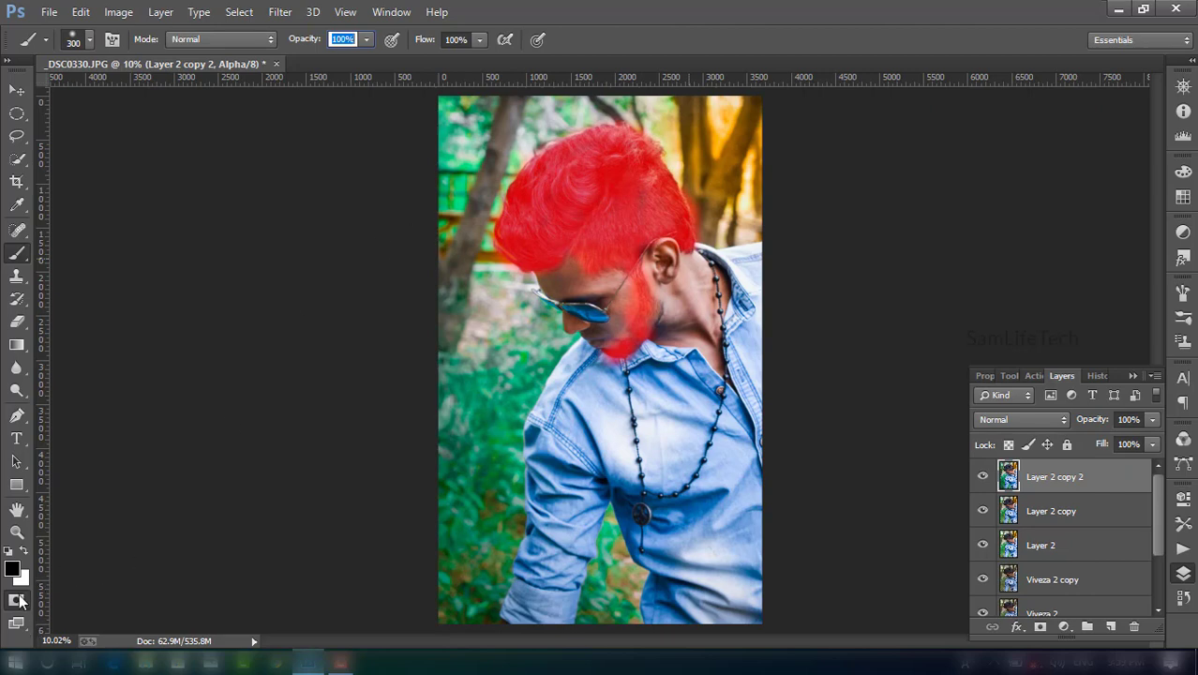
left_click(19, 599)
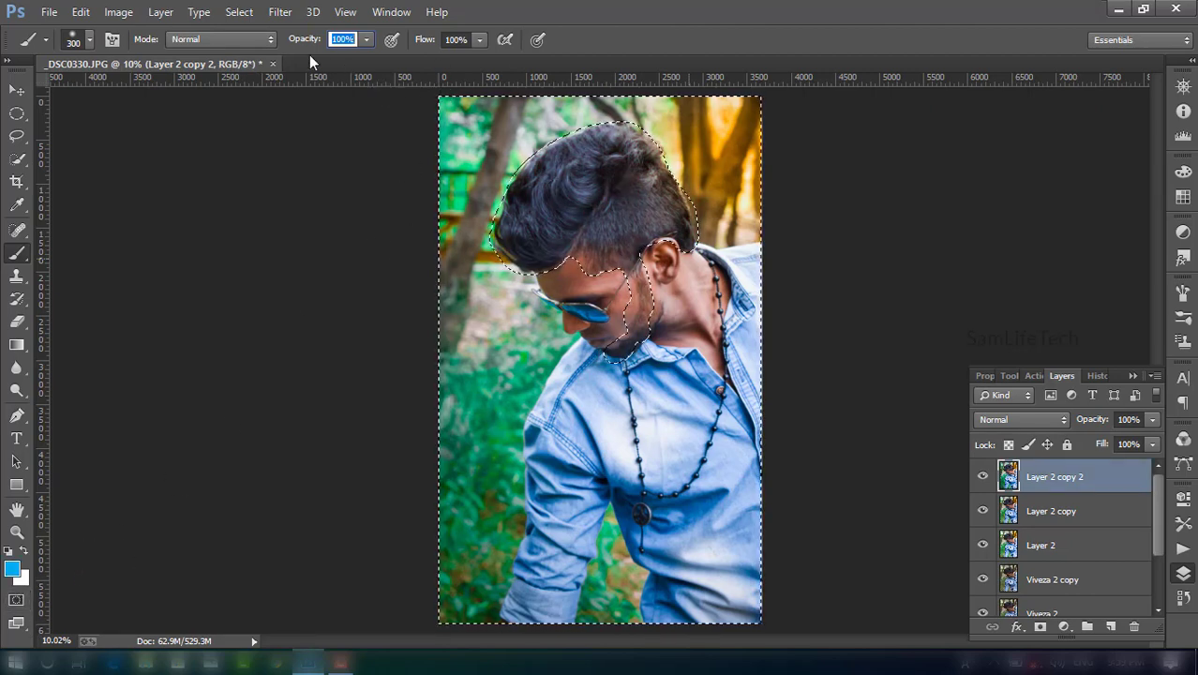
Step: Invert the selection to the hair and beard, smooth it with a 6-pixel Median filter, then deselect
left_click(239, 11)
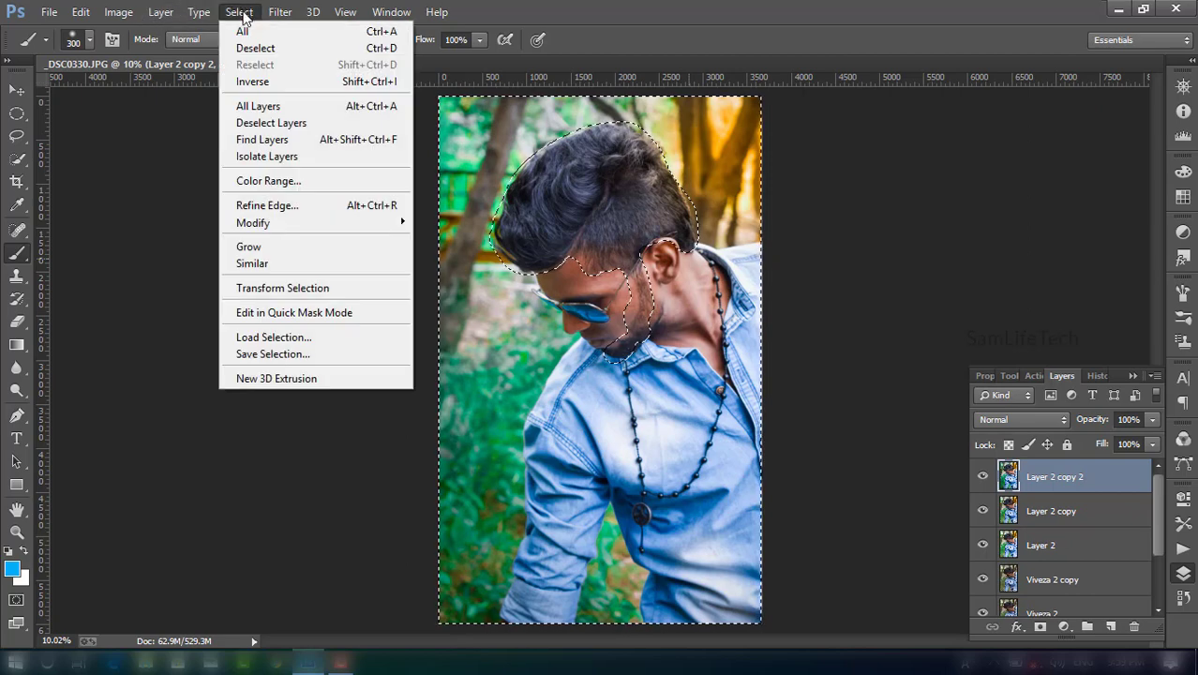
left_click(256, 84)
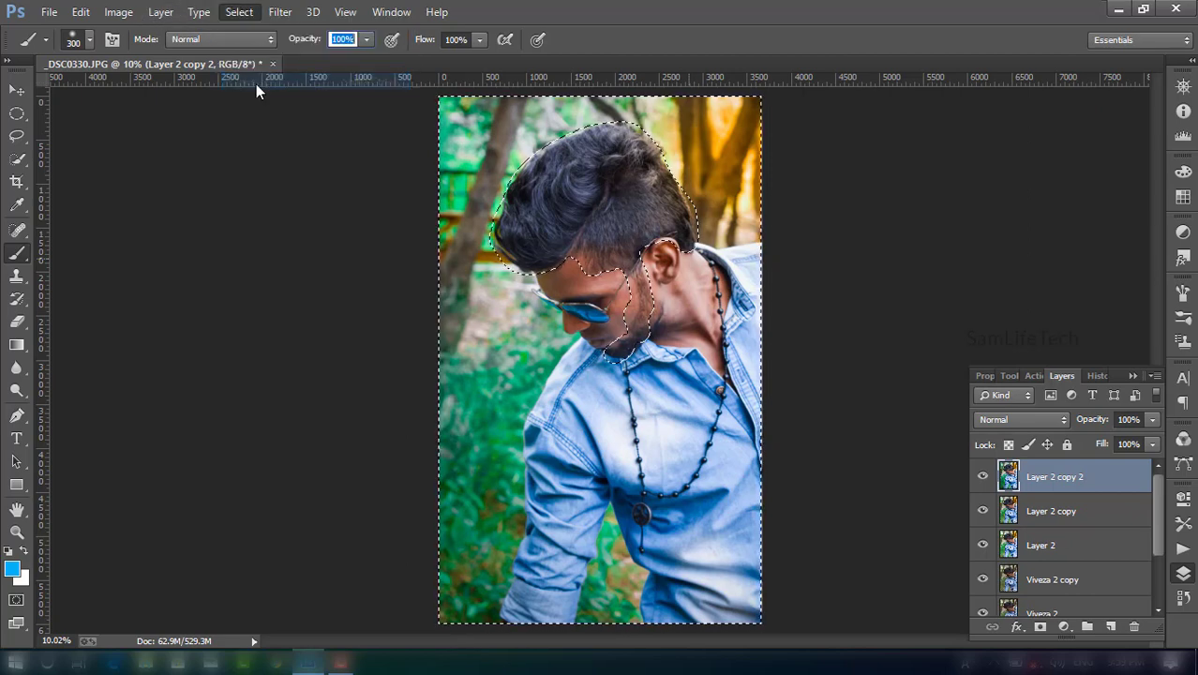
left_click(280, 11)
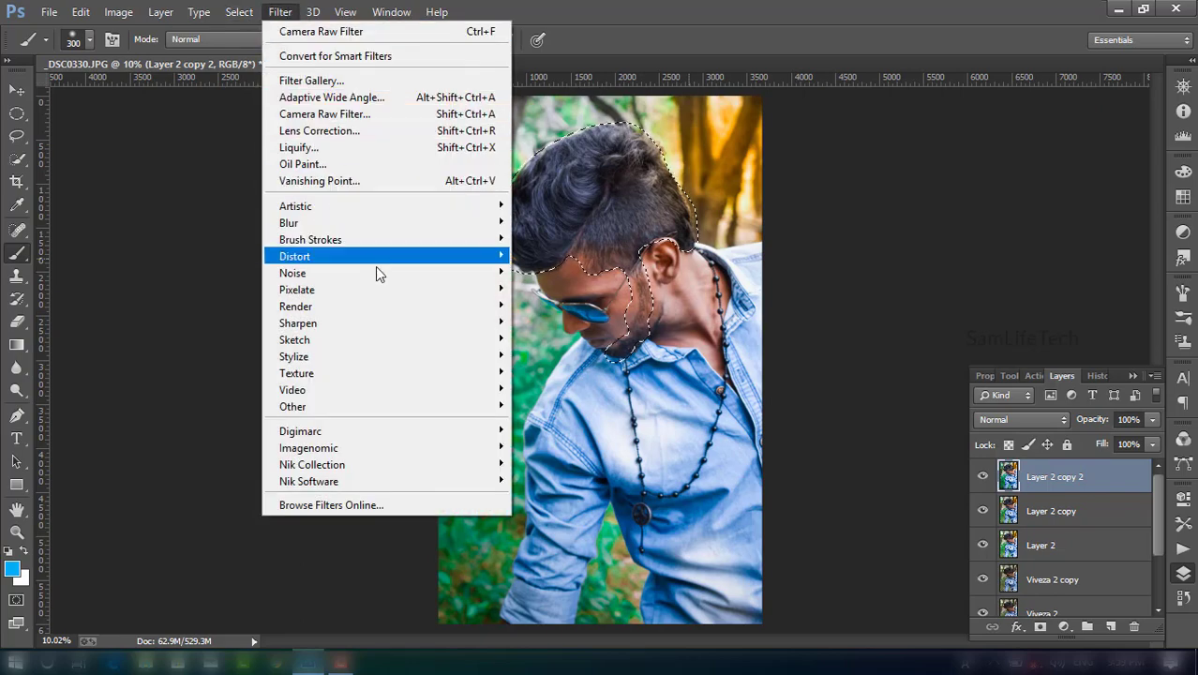
mouse_move(272, 250)
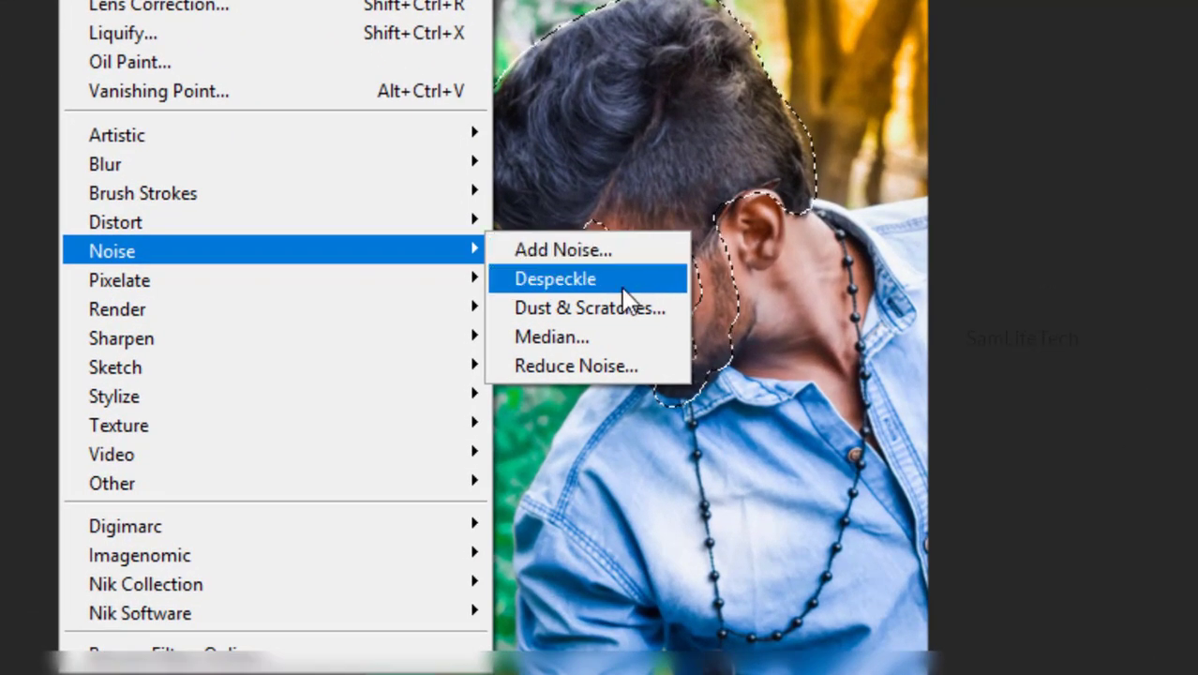
left_click(585, 339)
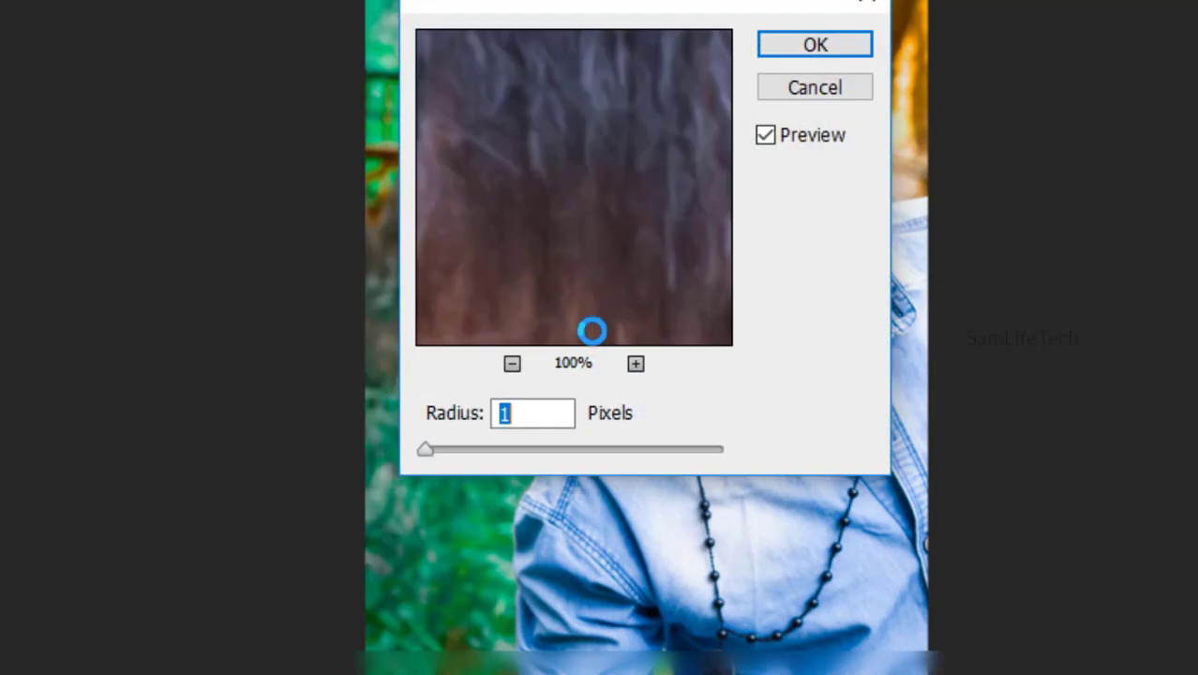
mouse_move(432, 456)
left_mouse_down()
mouse_move(689, 455)
mouse_move(427, 454)
left_mouse_up()
left_click(782, 47)
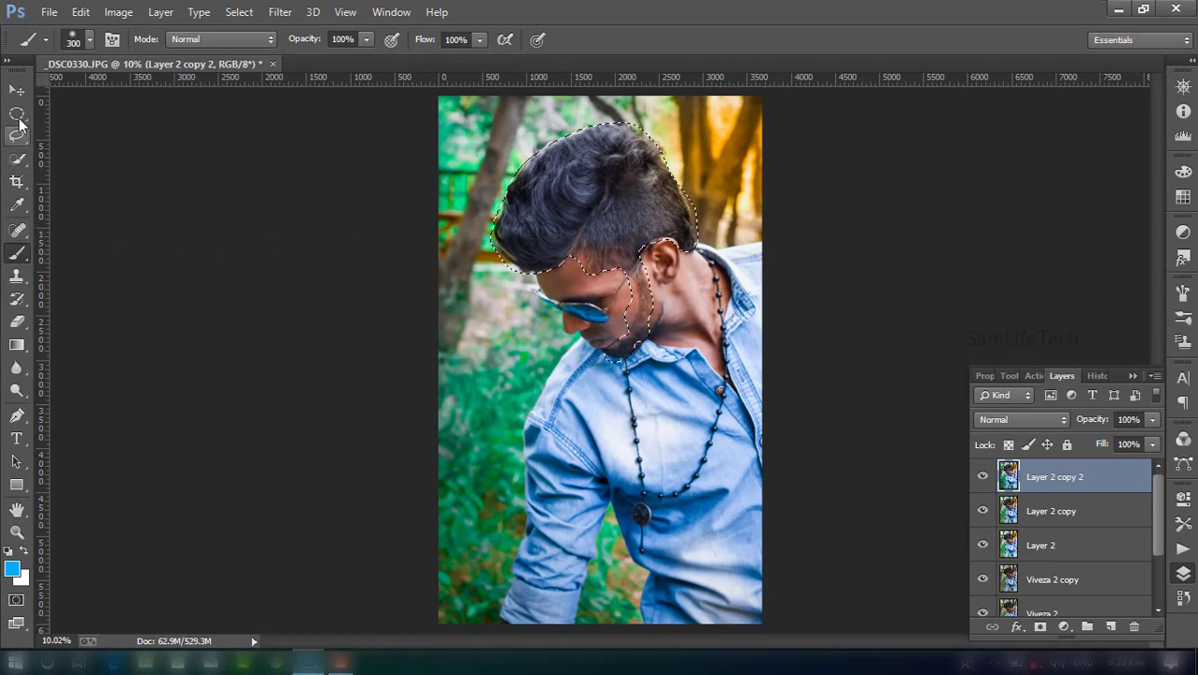
left_click(17, 112)
Step: Give the top photo layer a Camera Raw pass with Vibrance +23 and a -23 vignette
left_click(270, 275)
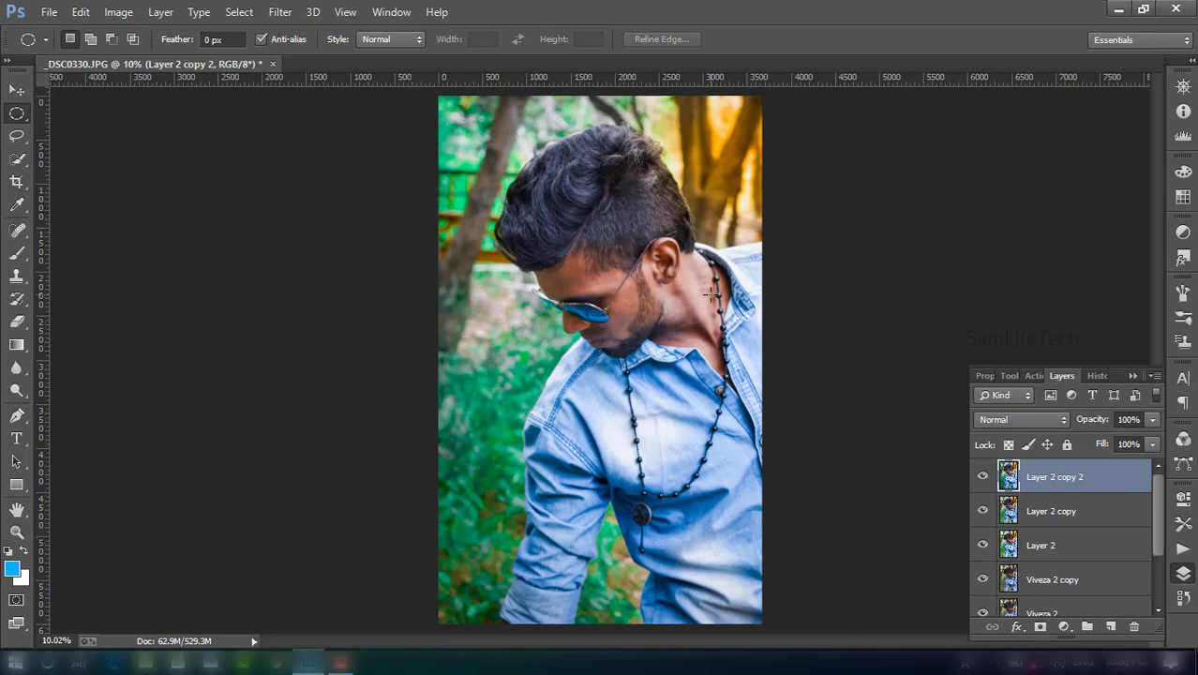
left_click(279, 11)
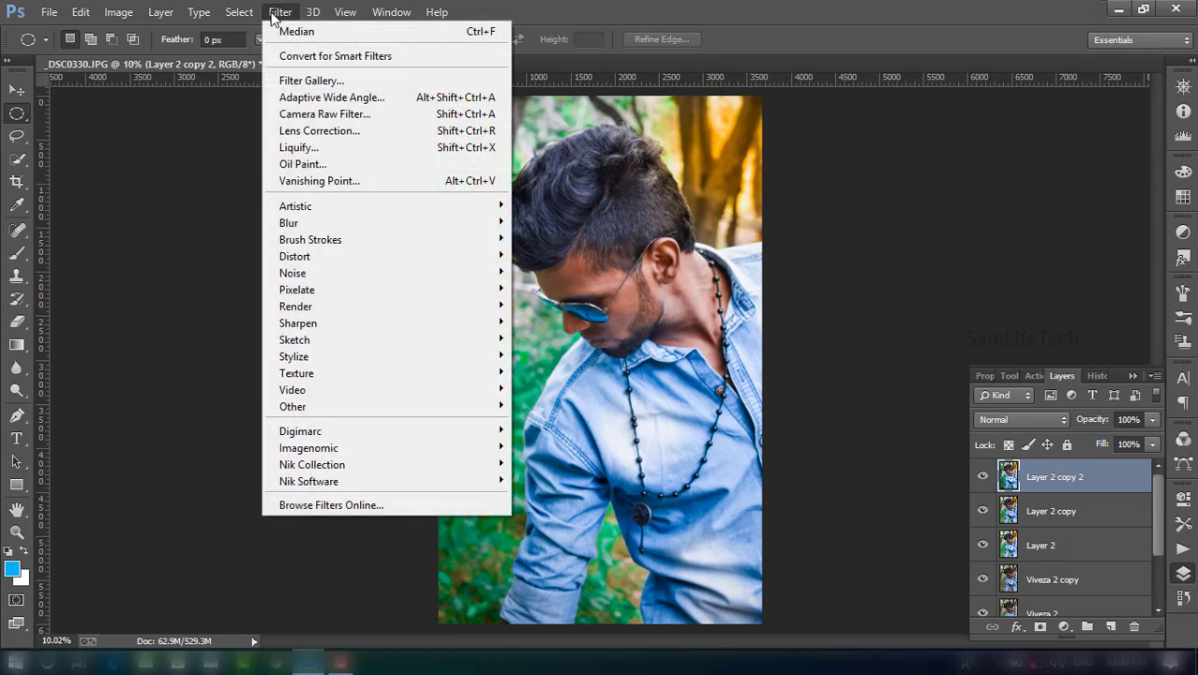
left_click(333, 114)
mouse_move(972, 569)
left_mouse_down()
mouse_move(1024, 569)
mouse_move(1000, 575)
mouse_move(1001, 548)
mouse_move(986, 550)
left_mouse_up()
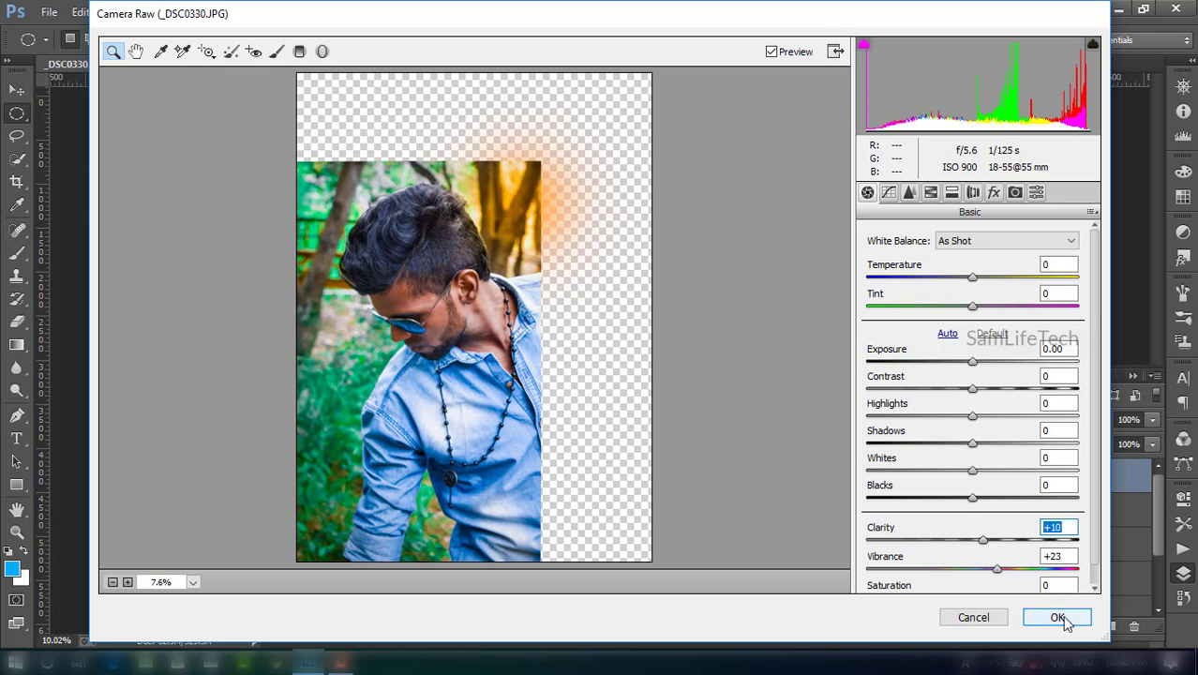
left_click(994, 192)
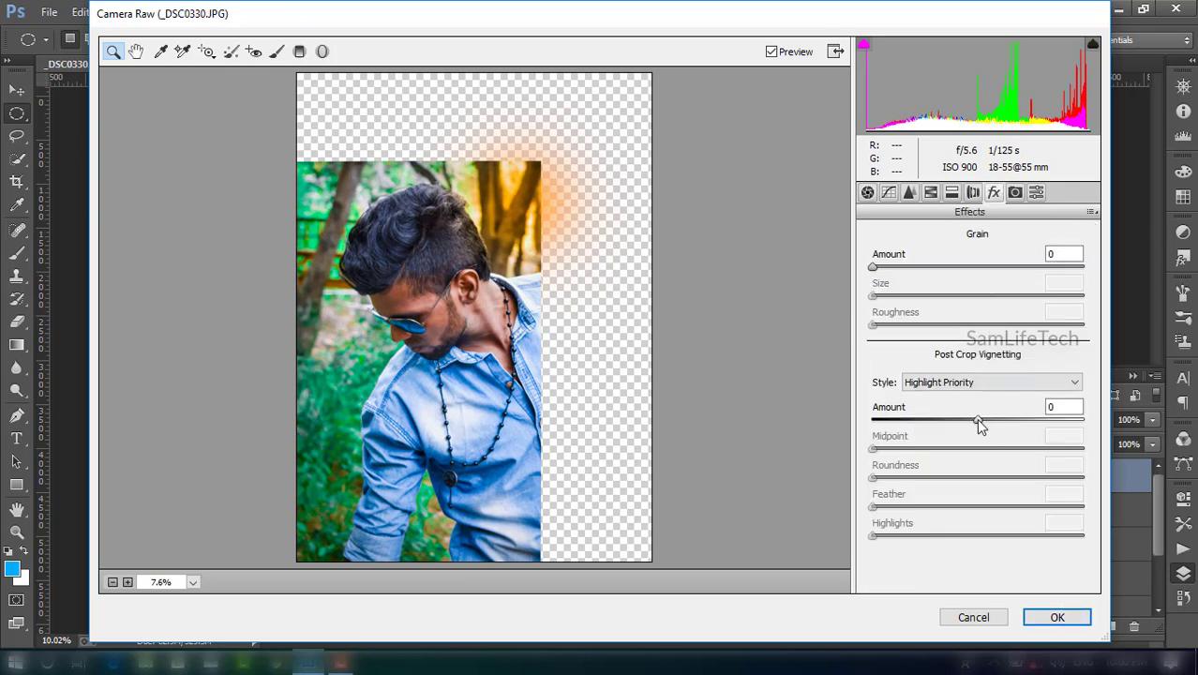
mouse_move(975, 418)
left_mouse_down()
mouse_move(930, 416)
mouse_move(952, 424)
mouse_move(937, 450)
mouse_move(954, 454)
left_mouse_up()
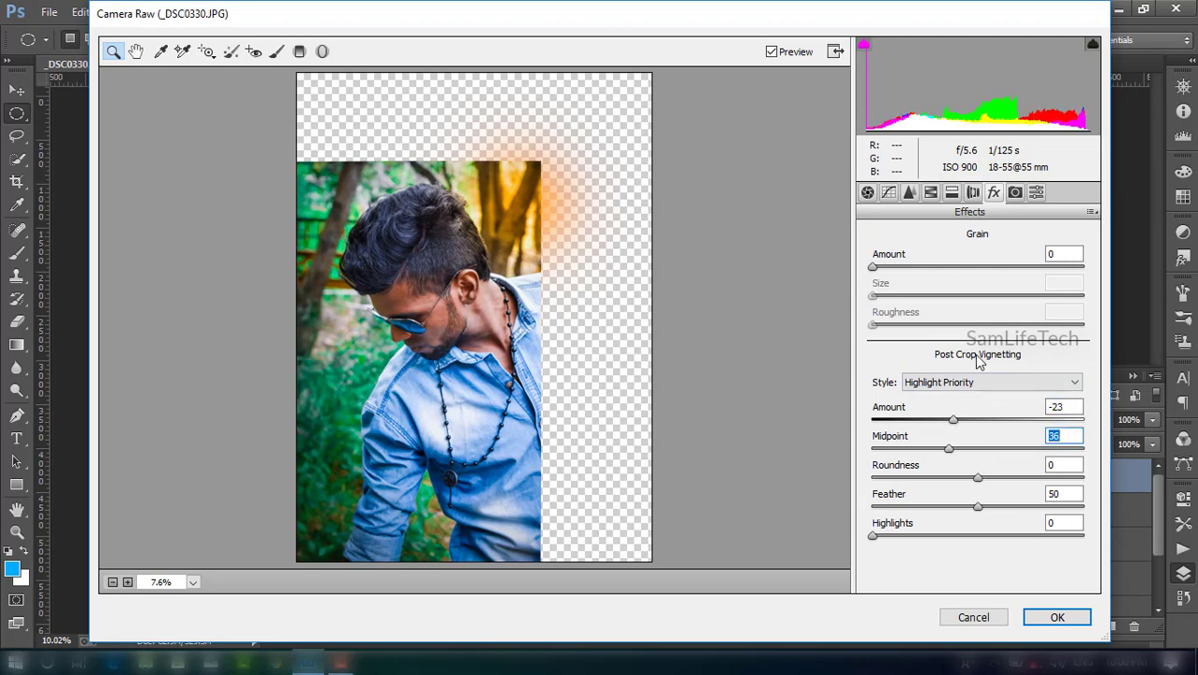
left_click(1051, 626)
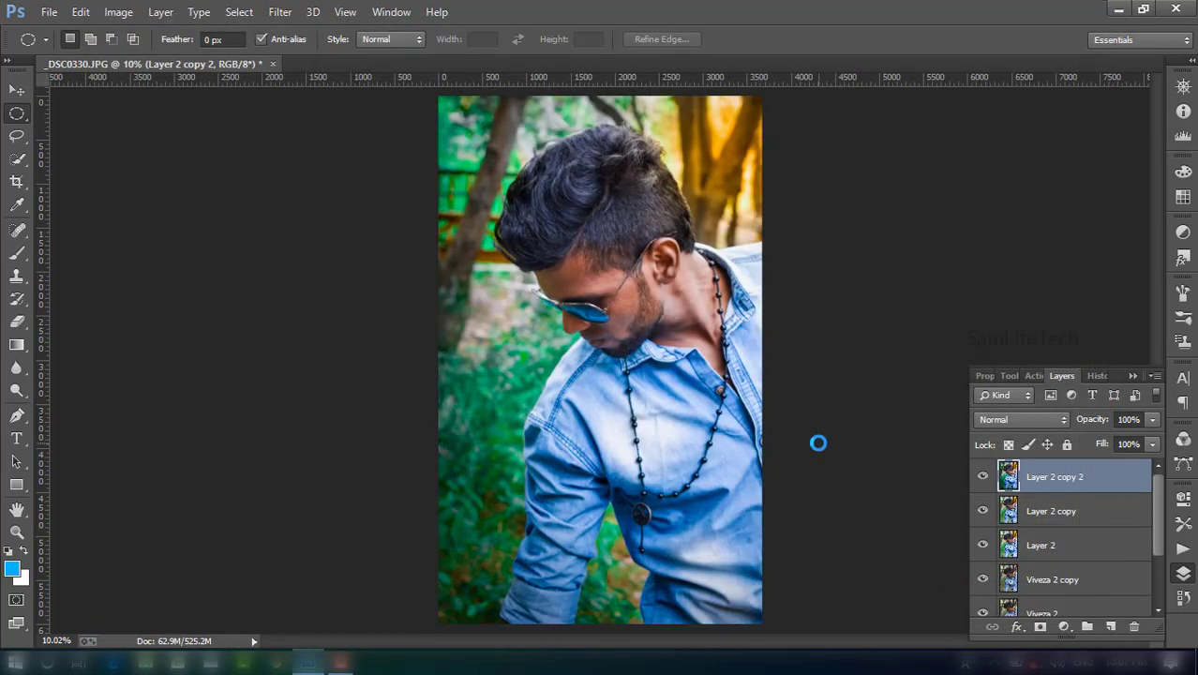
Step: Type the subject's name in white text to the left of the face
left_click(14, 443)
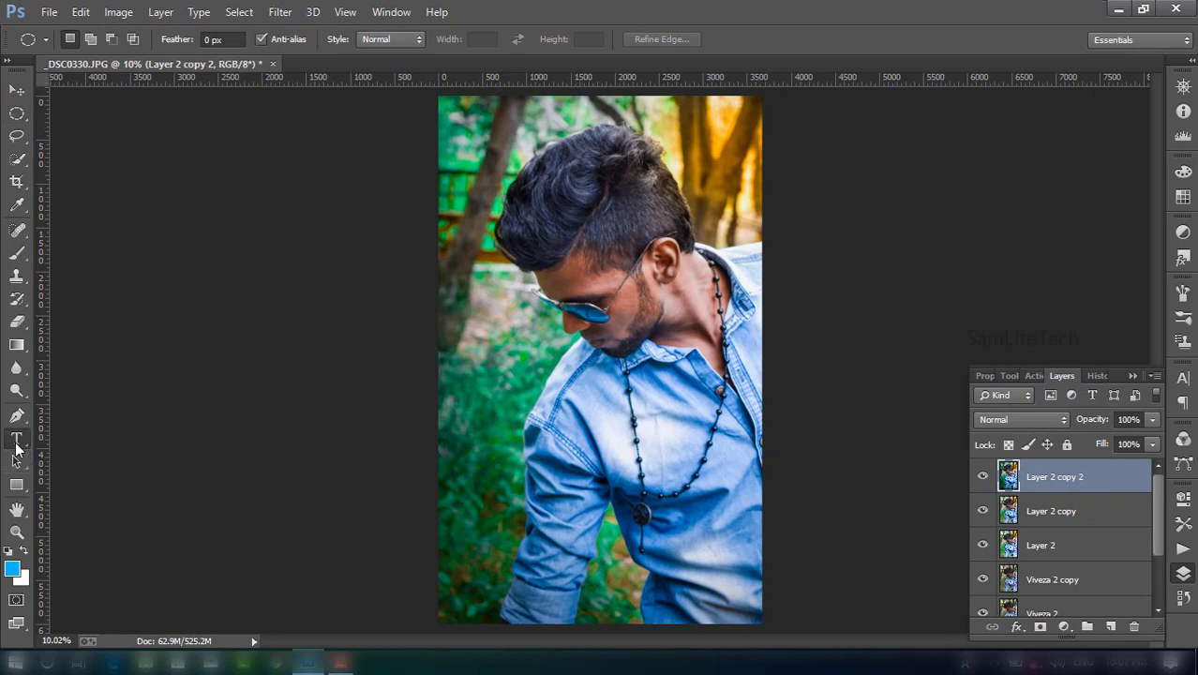
left_click(23, 551)
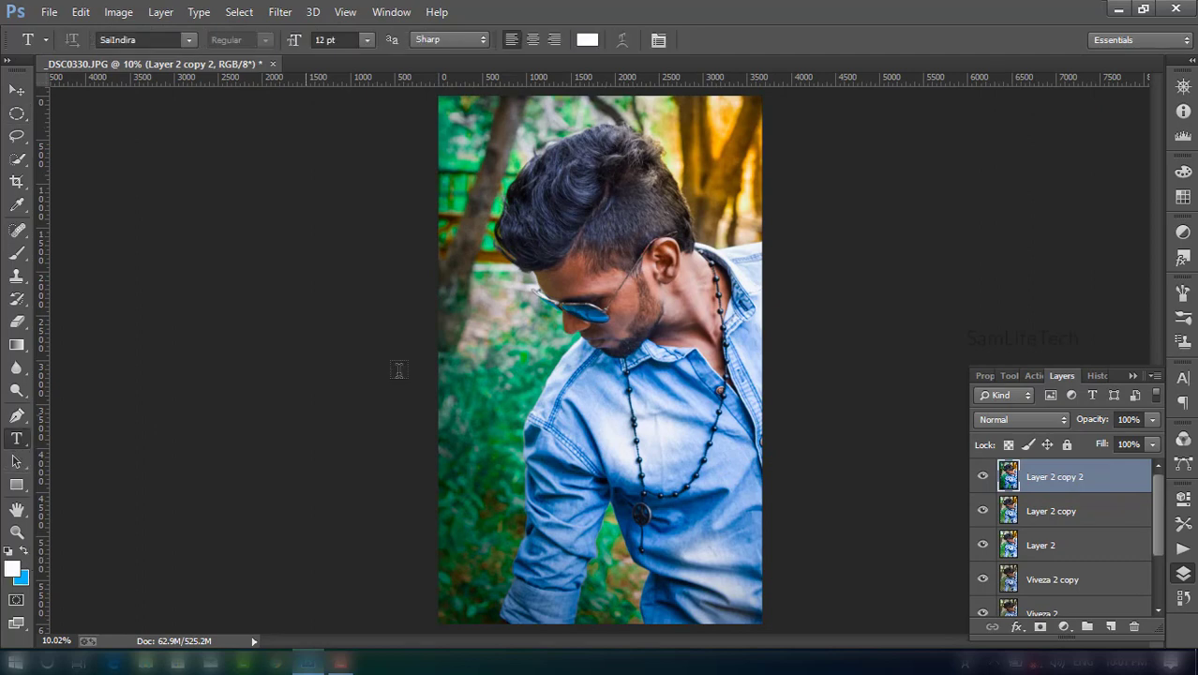
left_click(465, 356)
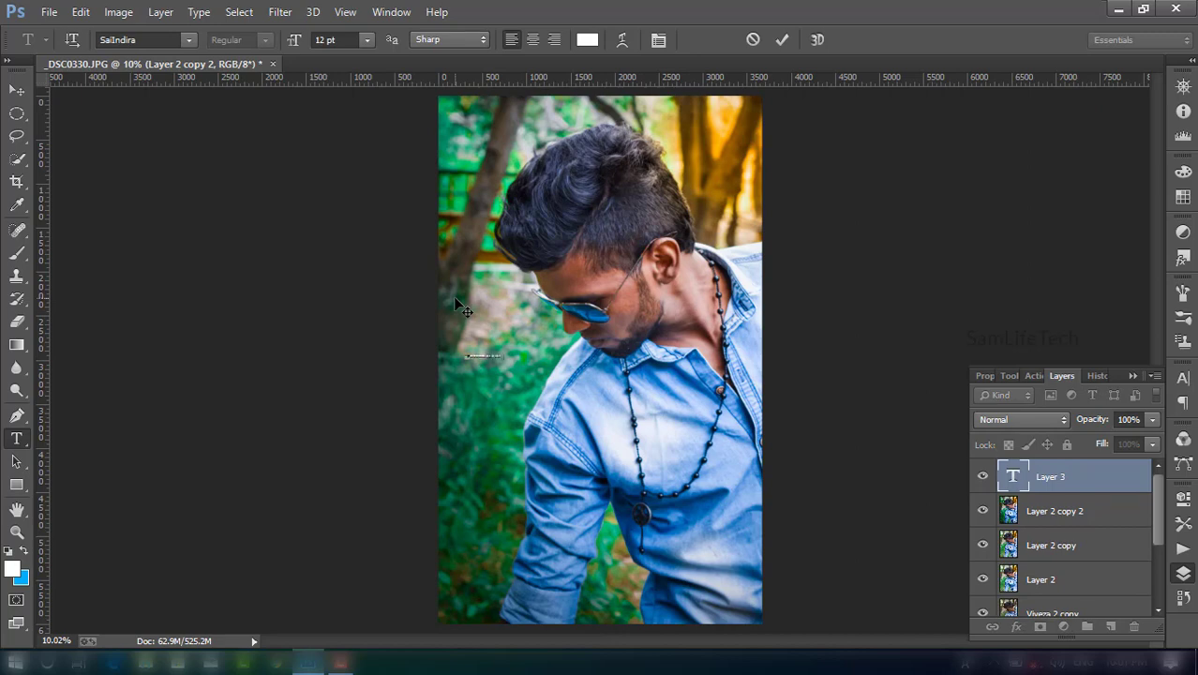
type("Life")
left_click(776, 40)
key("v")
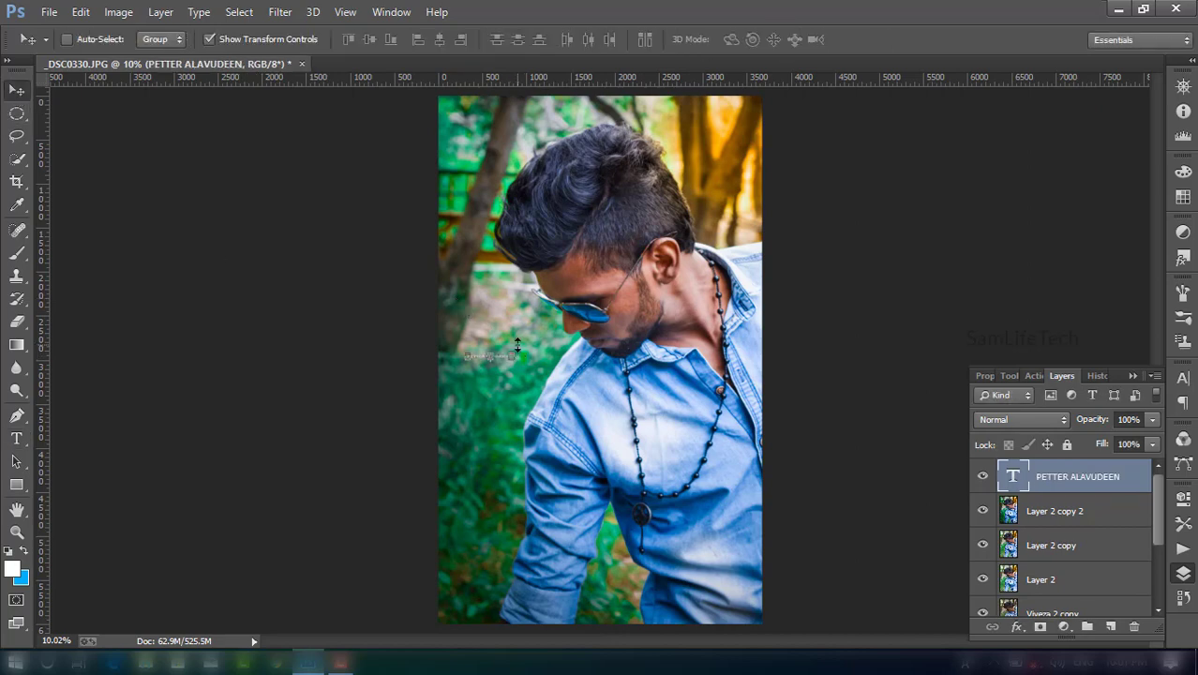
Step: Enlarge the name text slightly with Free Transform
key("ctrl+plus")
key("ctrl+plus")
key("ctrl+plus")
key("ctrl+t")
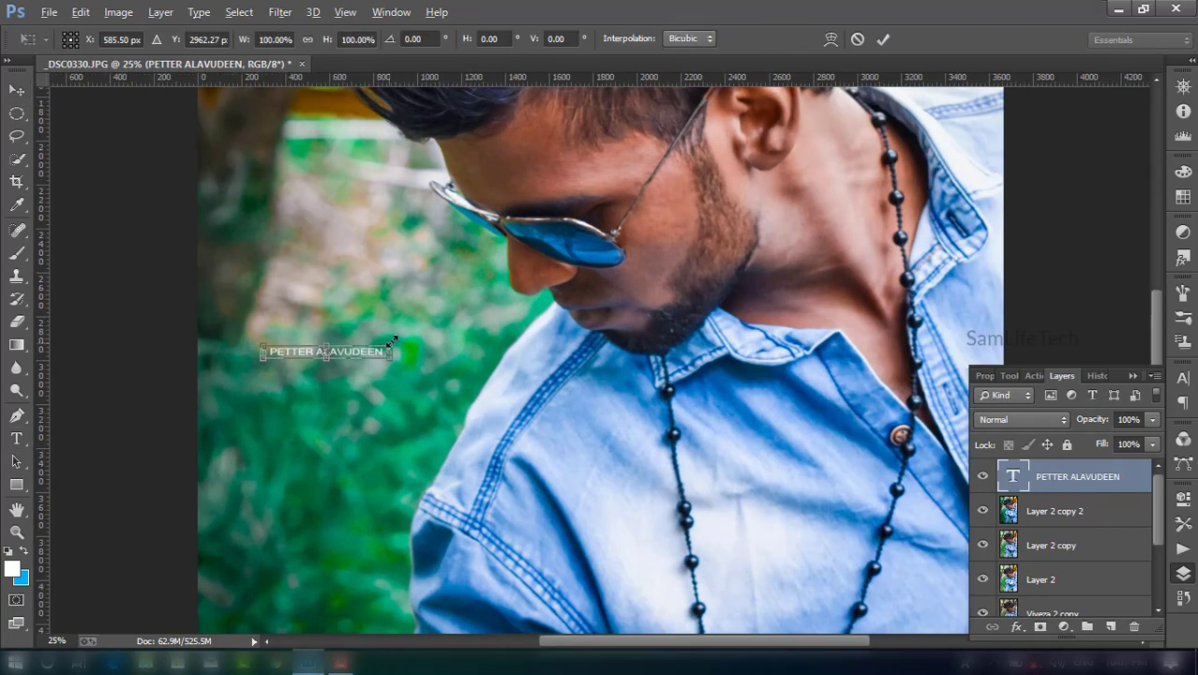
left_click_drag(393, 345, 407, 328)
key("Return")
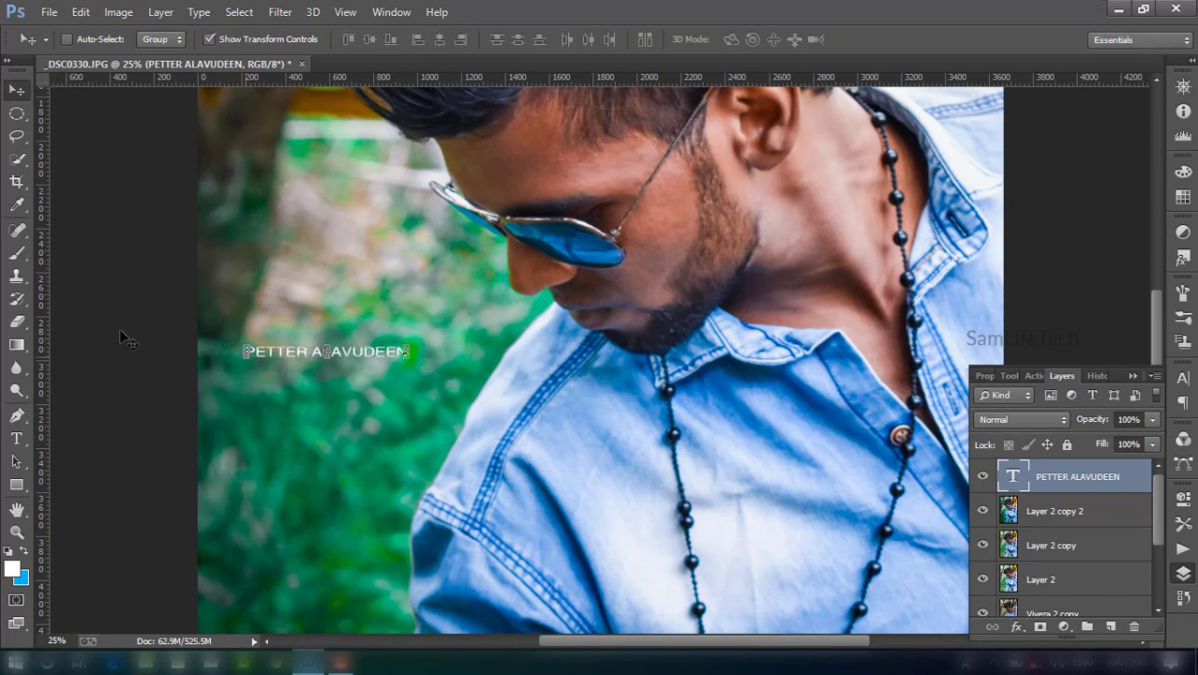
key("t")
Step: Widen the name's letter tracking to 260 in the Character panel
left_click_drag(244, 351, 554, 357)
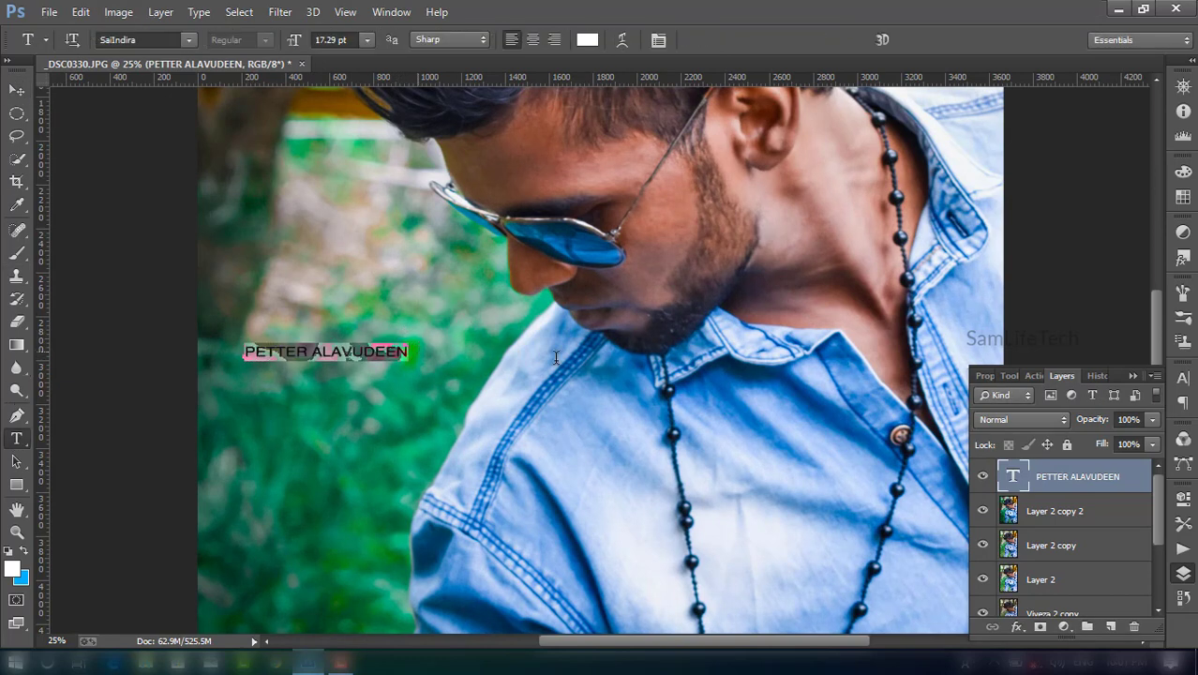
left_click(1183, 379)
left_click(1118, 436)
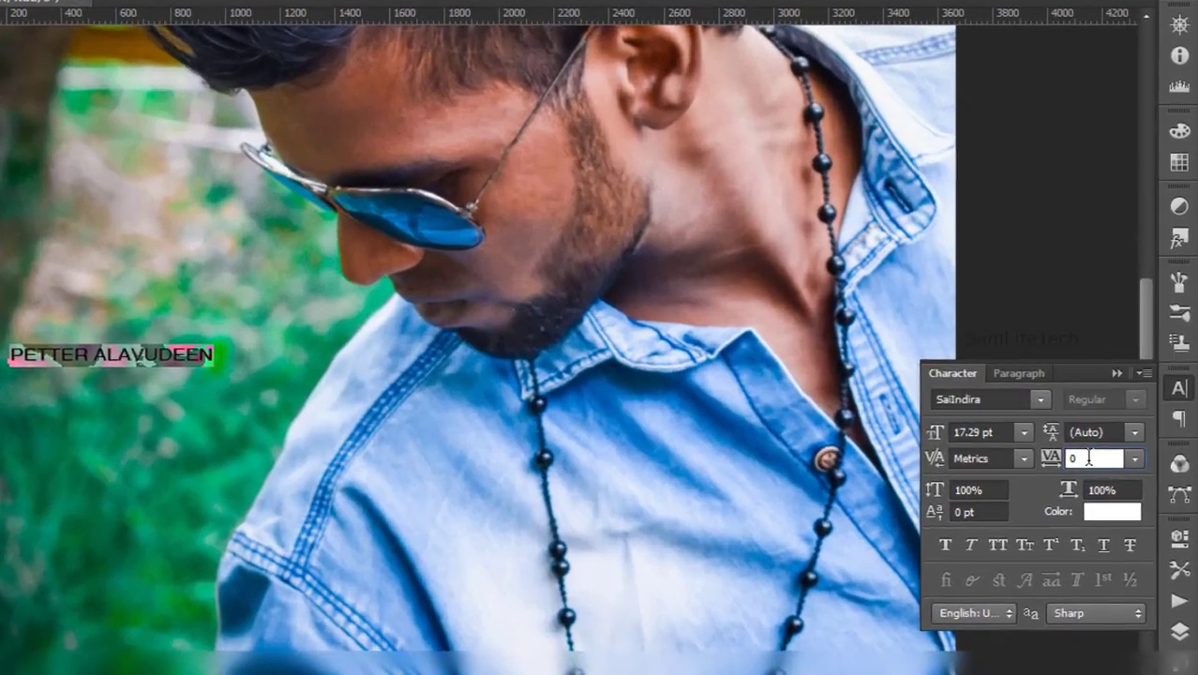
type("50")
key("Up")
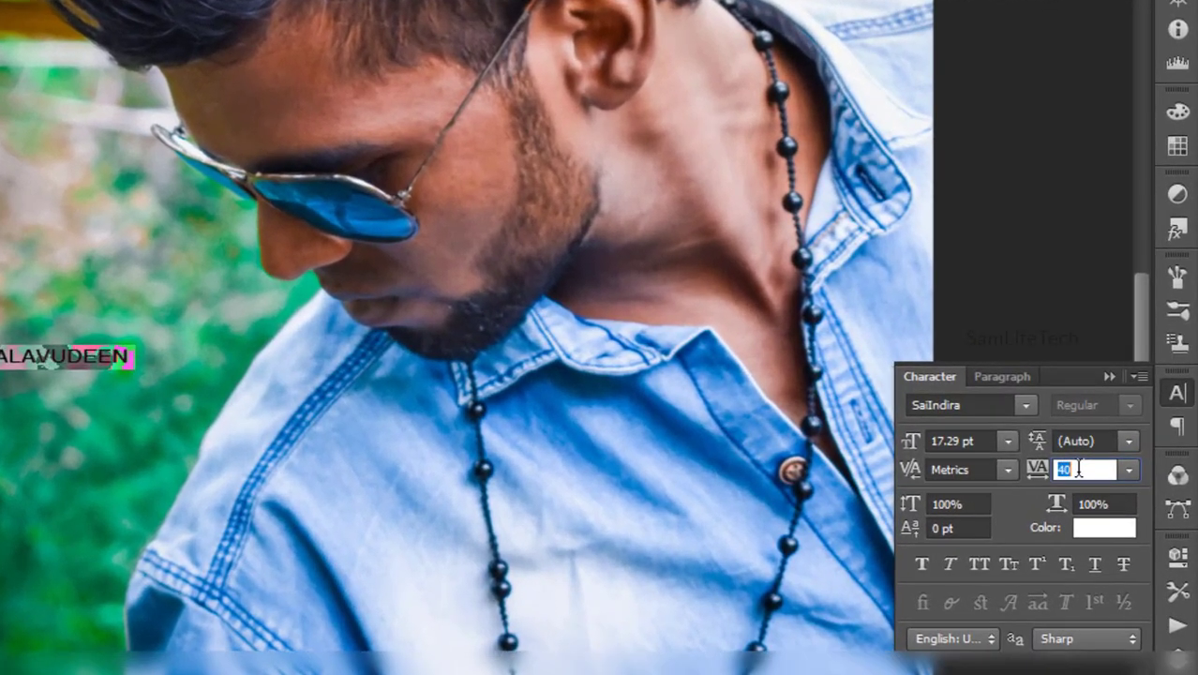
key("Up")
key("Up")
key("Up")
key("Up")
key("Up")
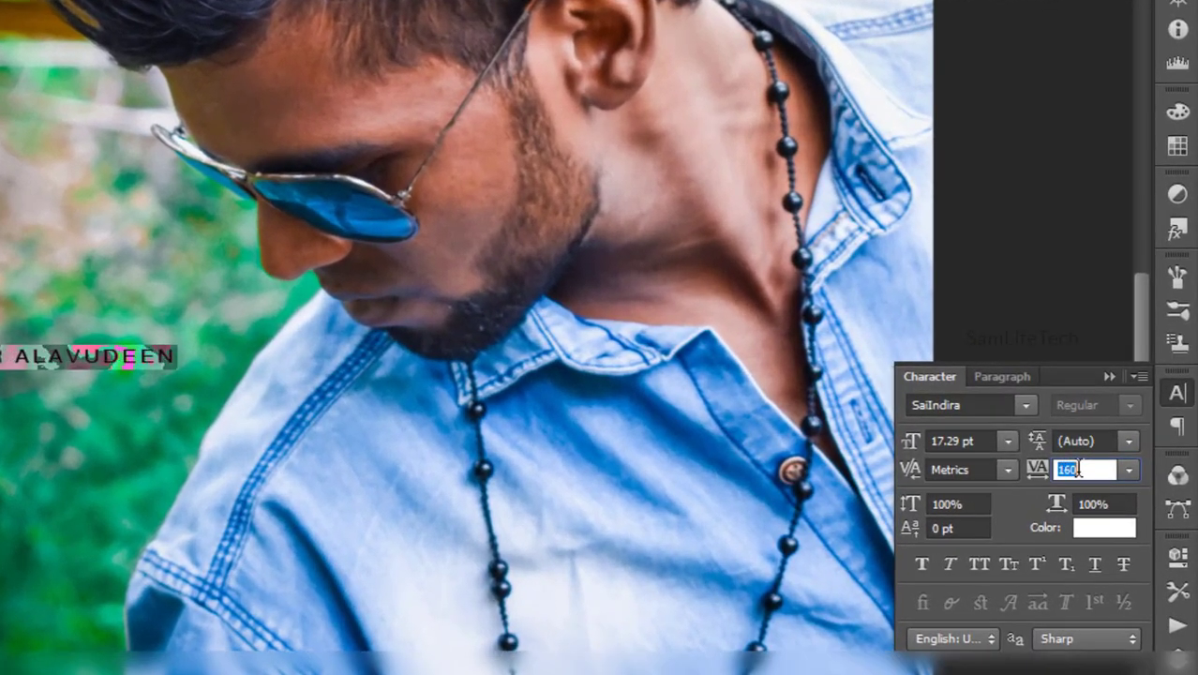
key("Up")
key("Up")
key("Up")
key("Up")
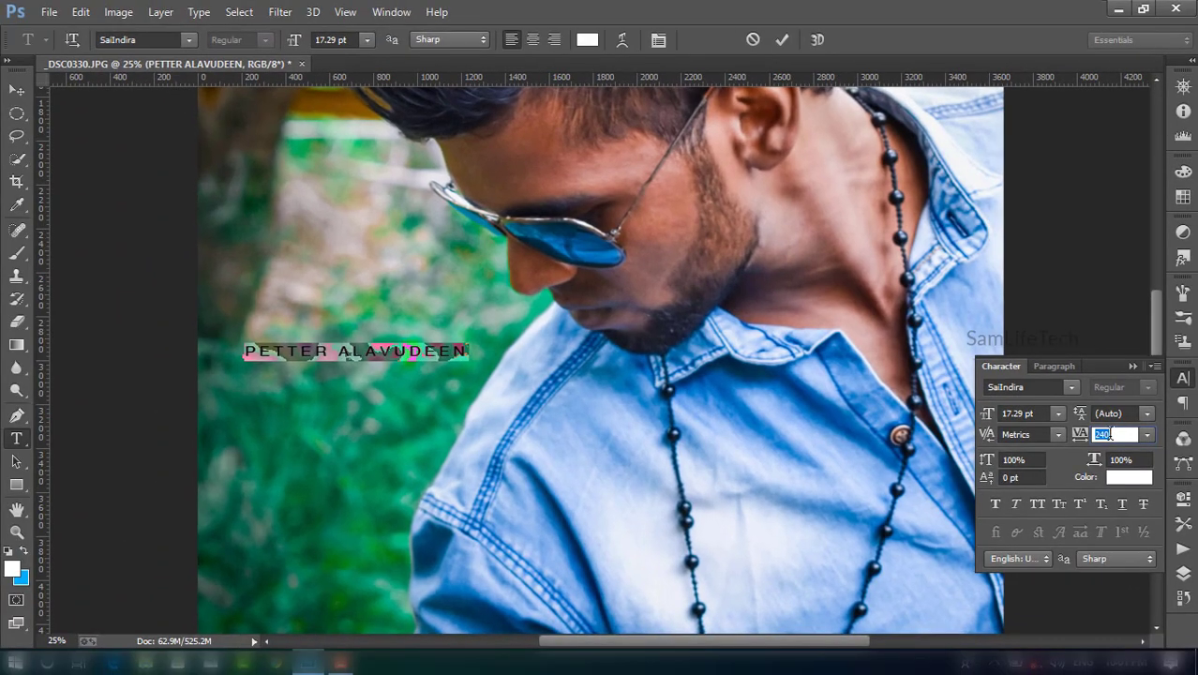
key("Up")
key("Up")
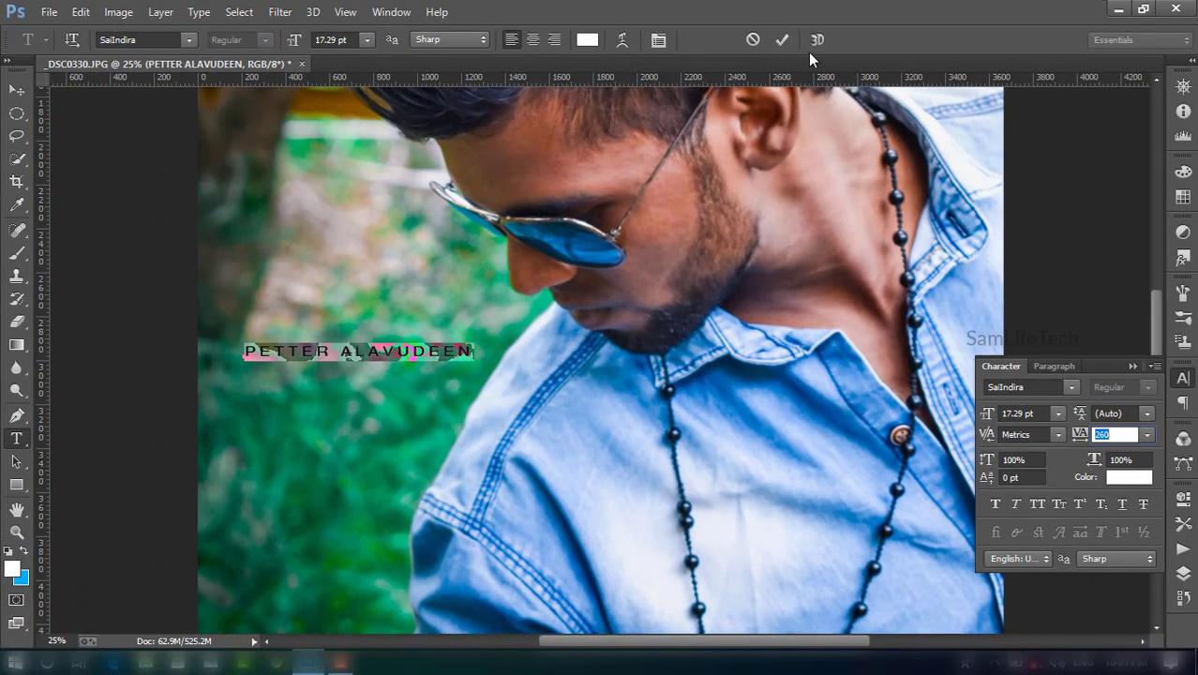
left_click(782, 39)
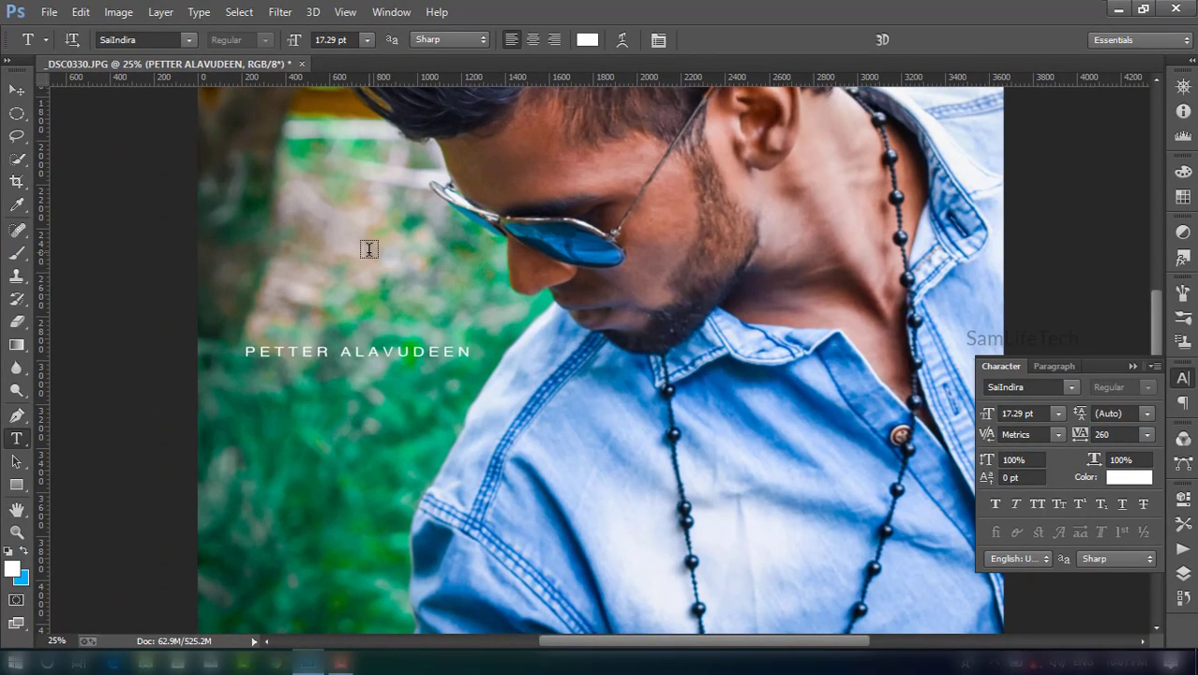
key("ctrl+minus")
key("ctrl+minus")
key("ctrl+minus")
key("m")
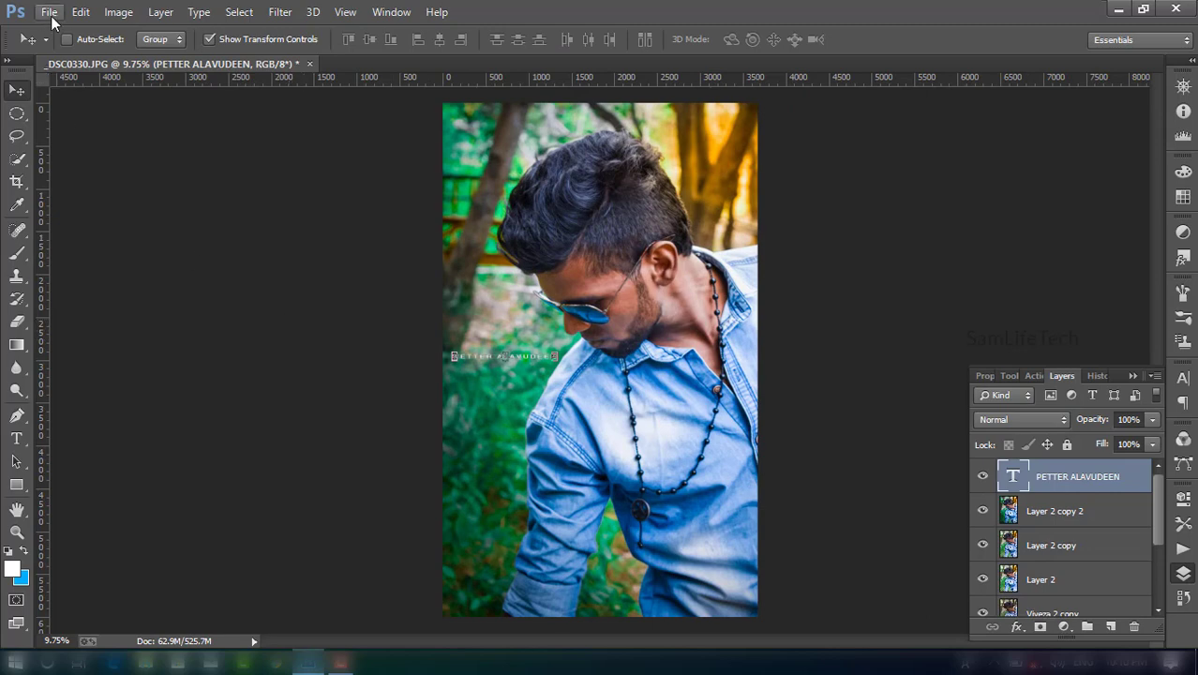
Step: Open the 'LIVE AS you want' overlay image and drag it onto the portrait as a new layer
left_click(49, 13)
left_click(65, 52)
left_click_drag(581, 253, 589, 293)
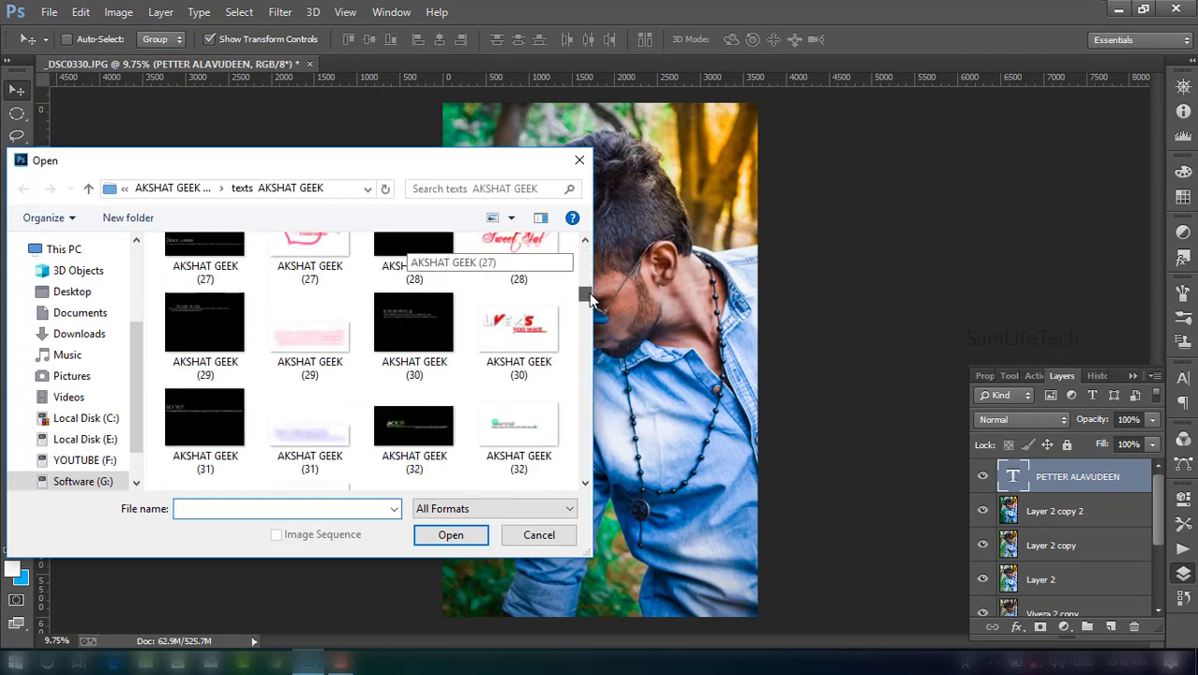
left_click(507, 334)
left_click(450, 534)
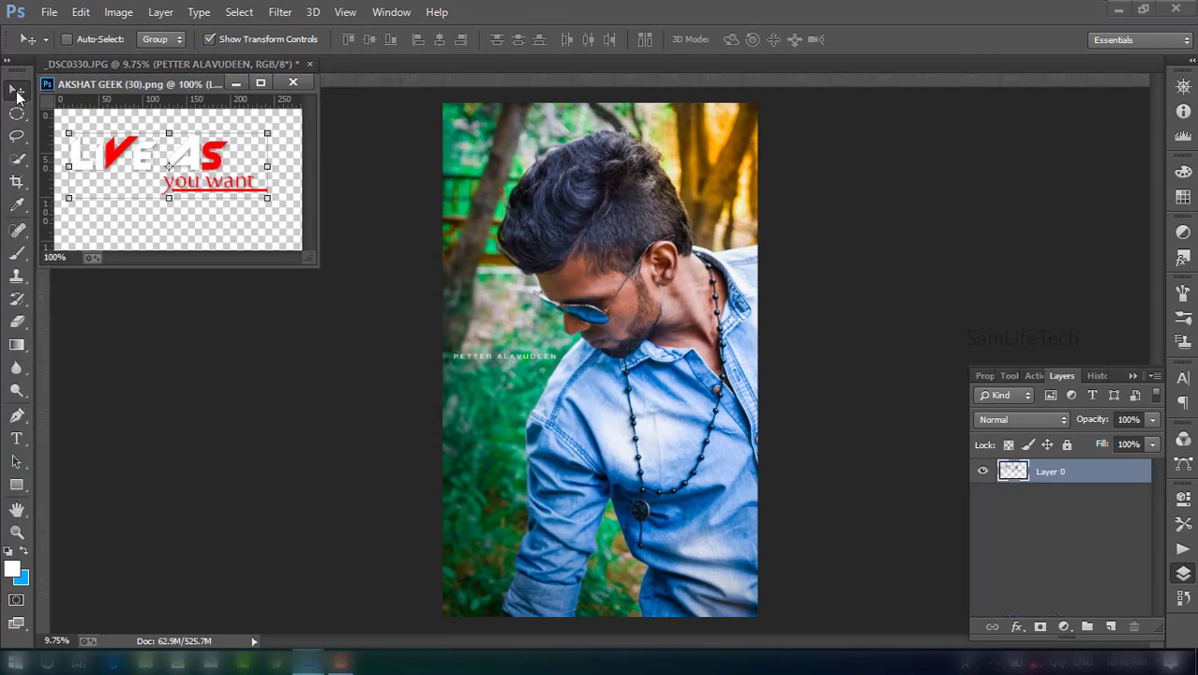
mouse_move(138, 165)
left_mouse_down()
mouse_move(519, 415)
mouse_move(596, 531)
left_mouse_up()
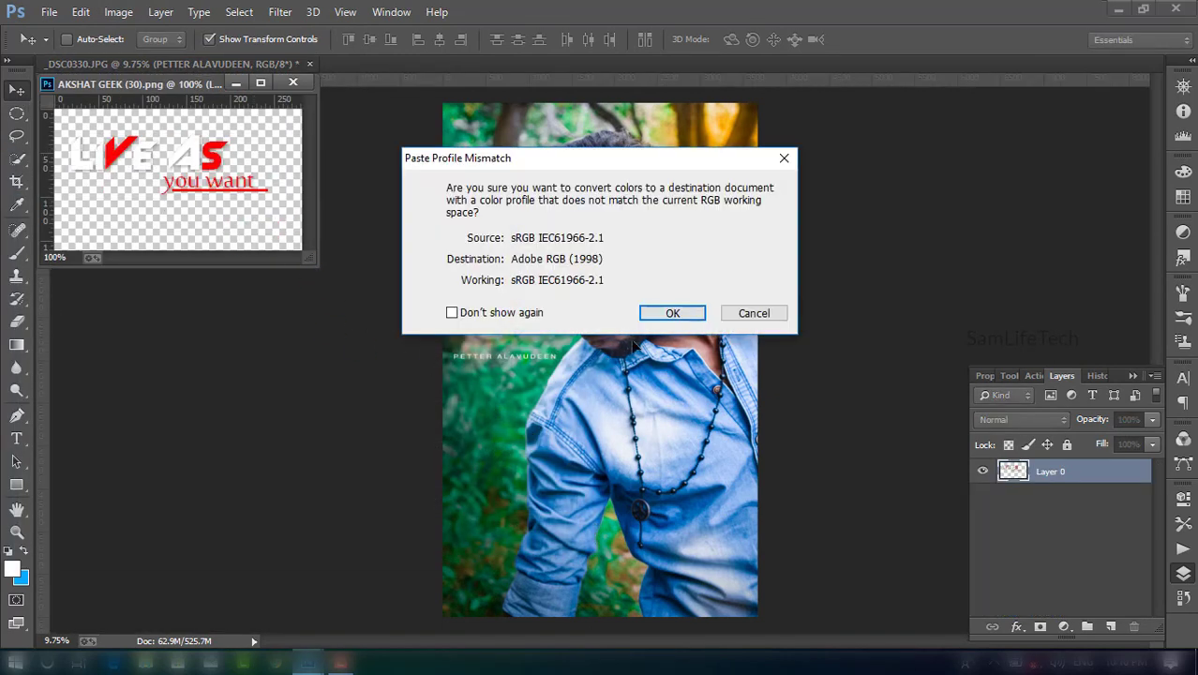
left_click(661, 314)
left_click(291, 83)
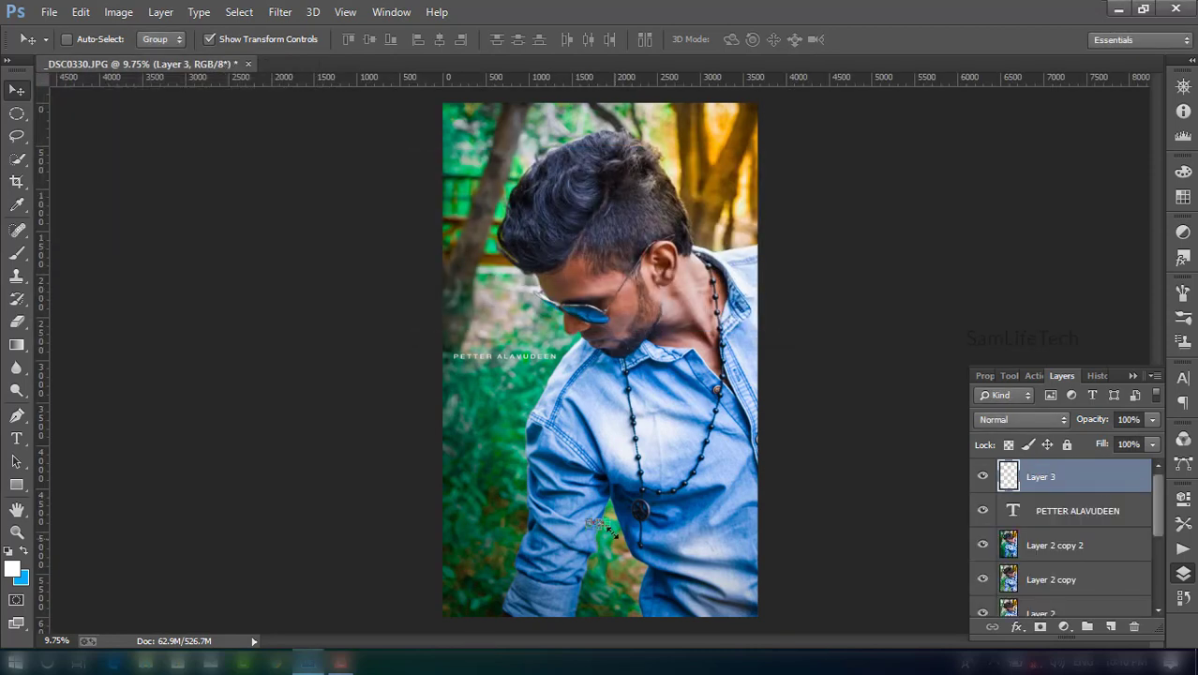
Step: Enlarge the overlay and move it down to span the photo's bottom edge
key("ctrl+t")
mouse_move(614, 513)
left_mouse_down()
mouse_move(683, 497)
mouse_move(730, 463)
left_mouse_up()
left_click(882, 39)
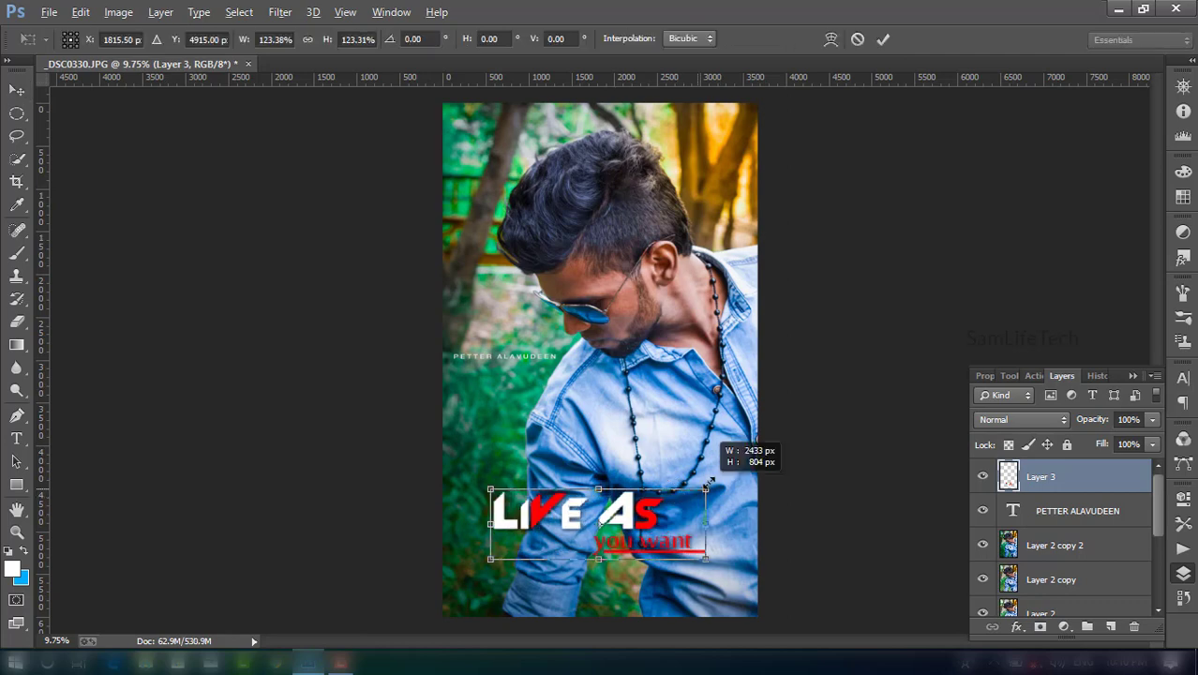
left_click(885, 42)
left_click_drag(687, 506, 686, 569)
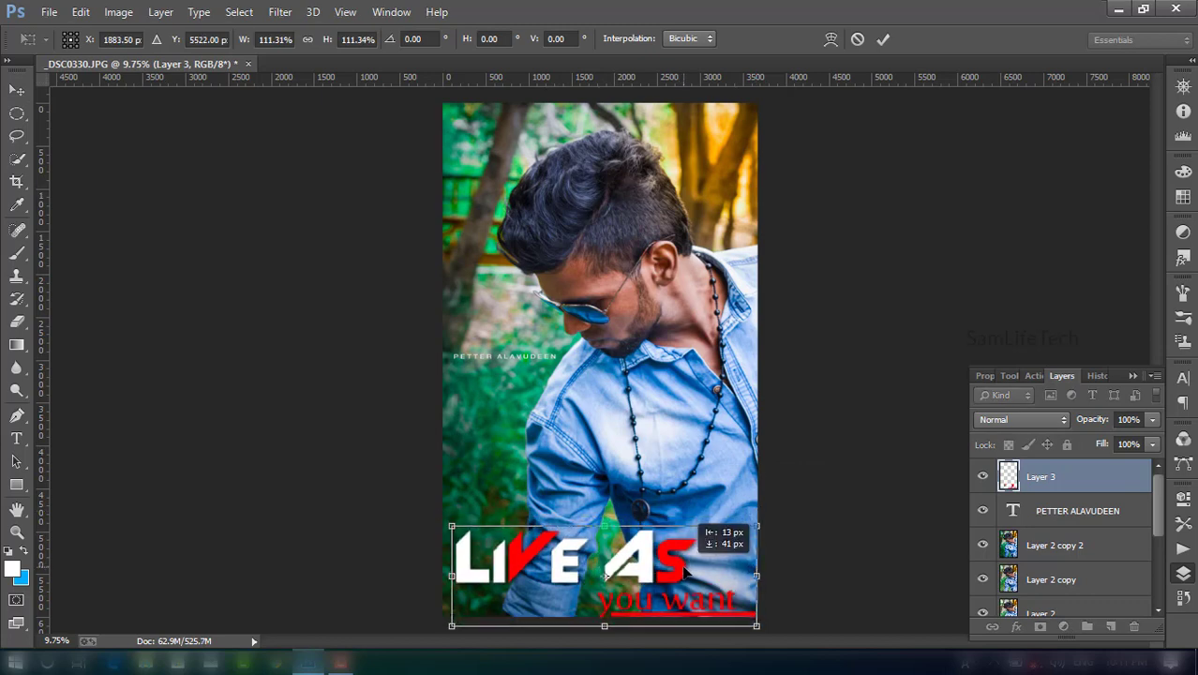
left_click(885, 43)
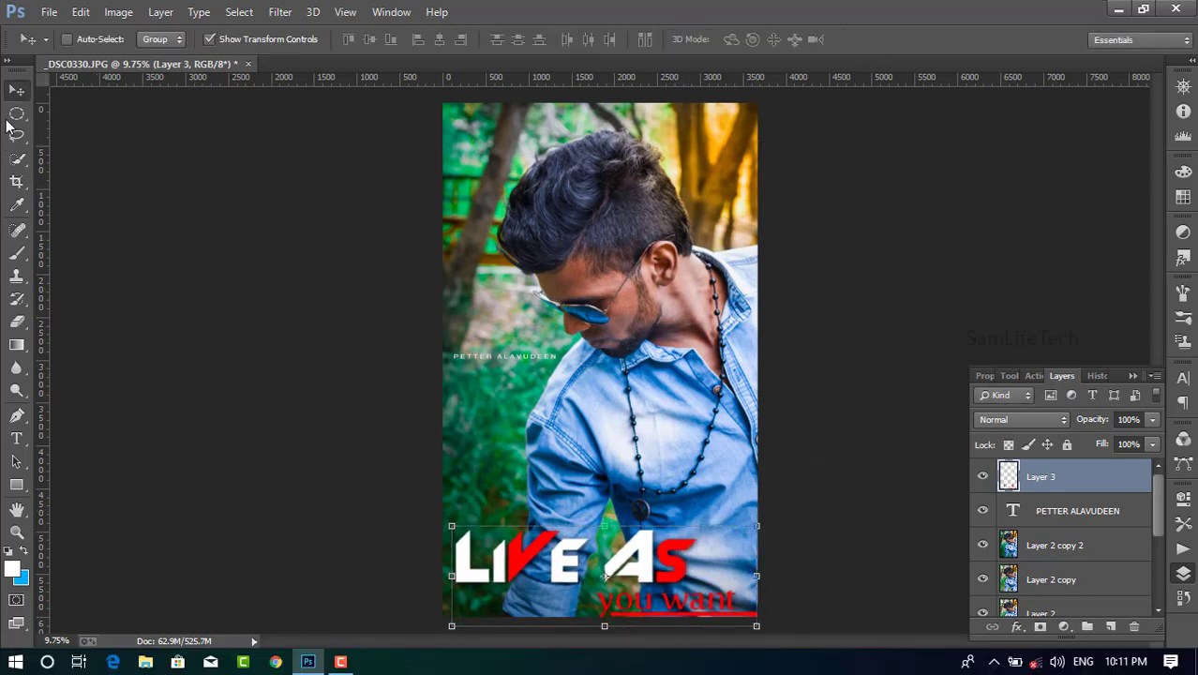
left_click(17, 113)
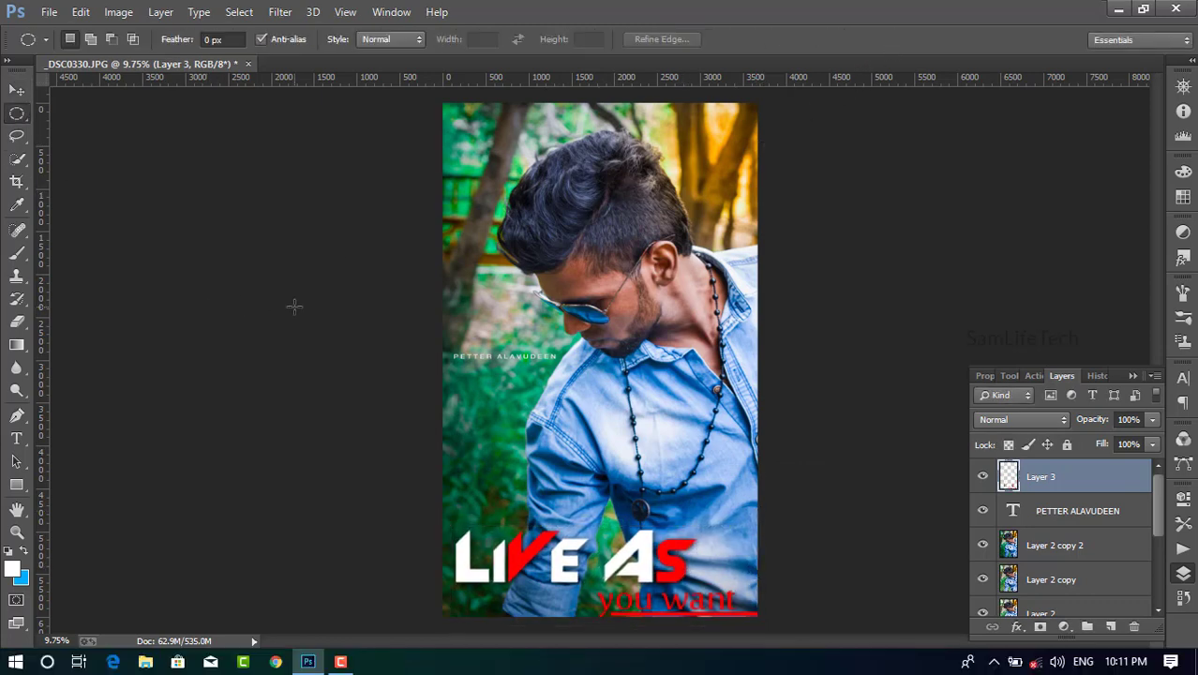